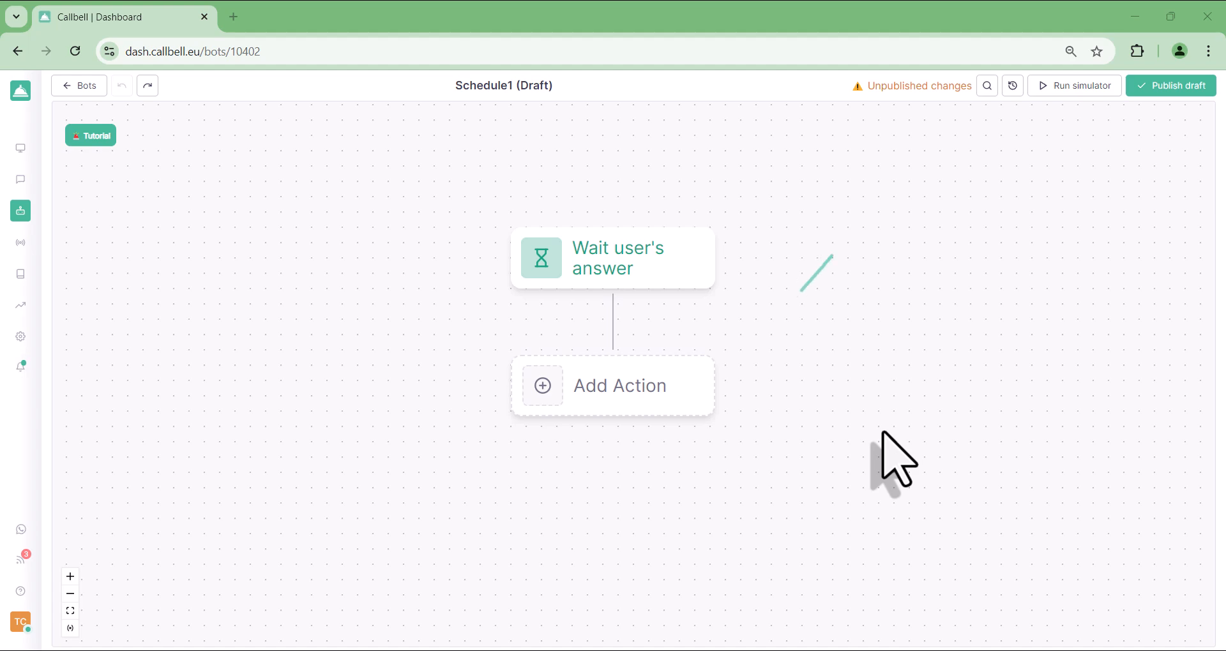
Add a new choice below the Wait user's answer block with the condition Current day time is before 06:15.
click(603, 391)
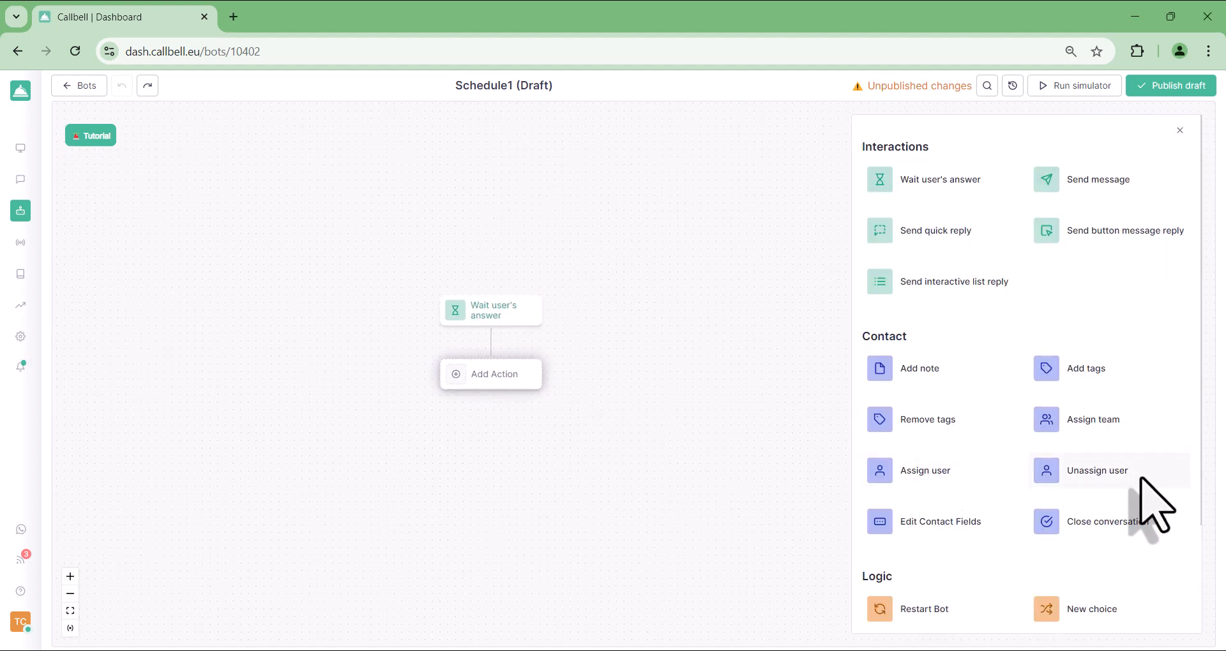
scroll(1131, 492, down, 2)
click(1095, 473)
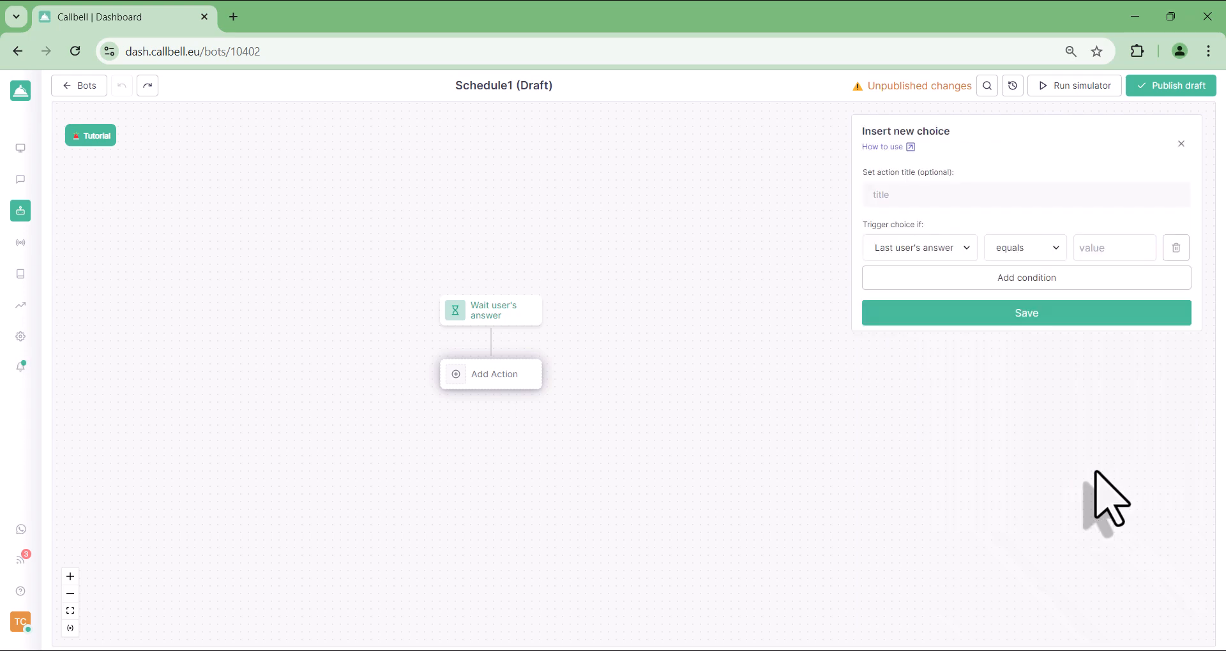
click(961, 247)
scroll(966, 359, down, 3)
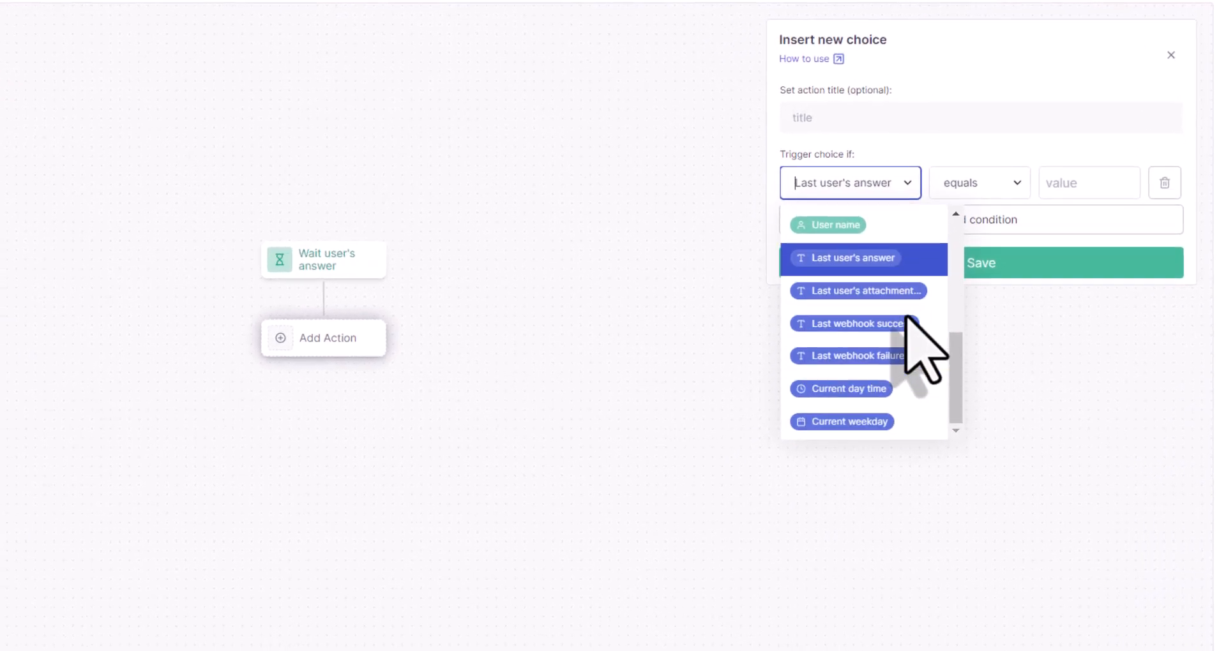
click(884, 388)
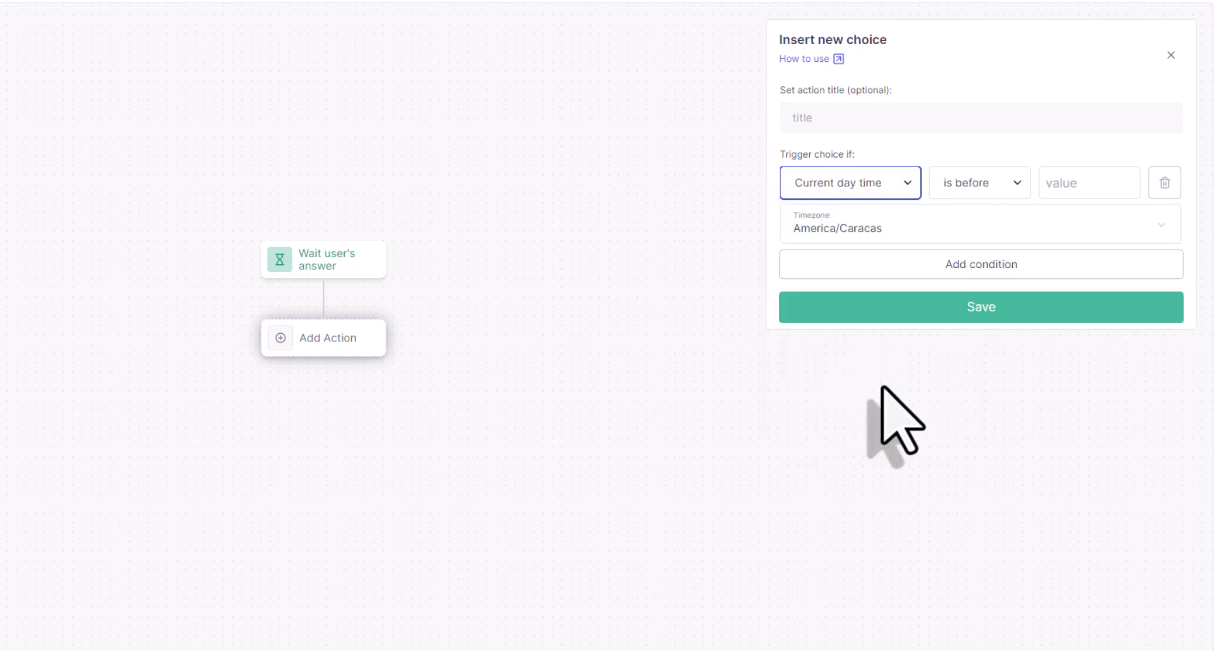
click(1078, 183)
scroll(1084, 300, down, 3)
scroll(1084, 308, down, 5)
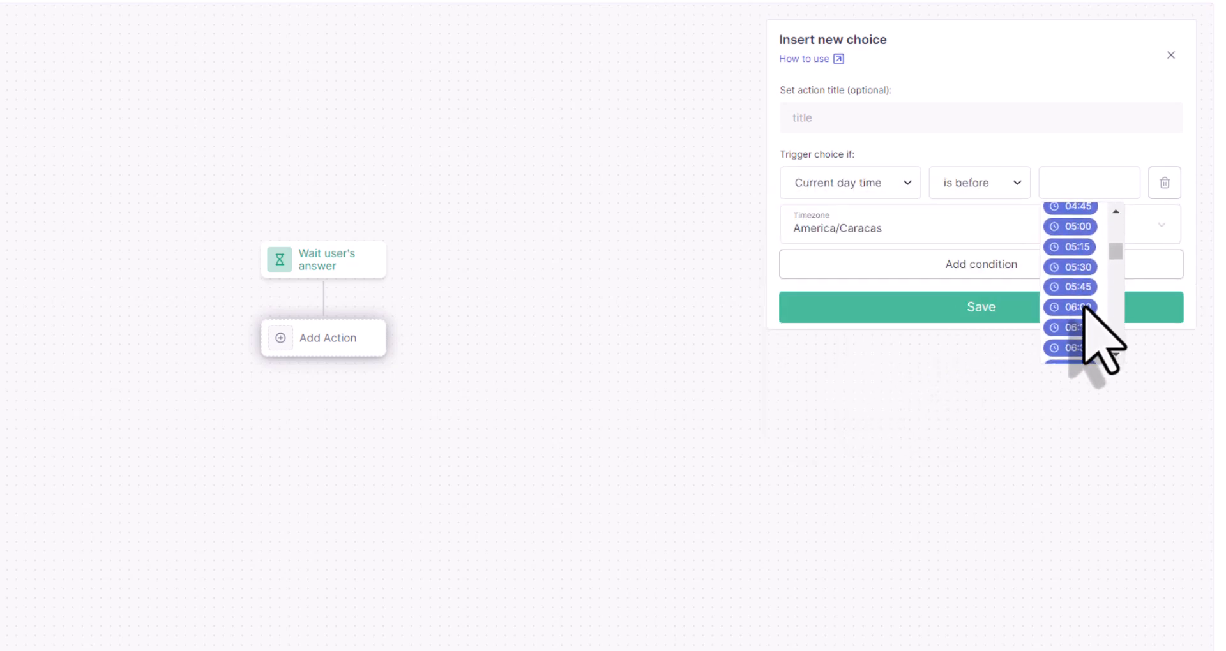
click(1079, 328)
Title the new choice Schedule and save it.
click(891, 131)
text(Sche)
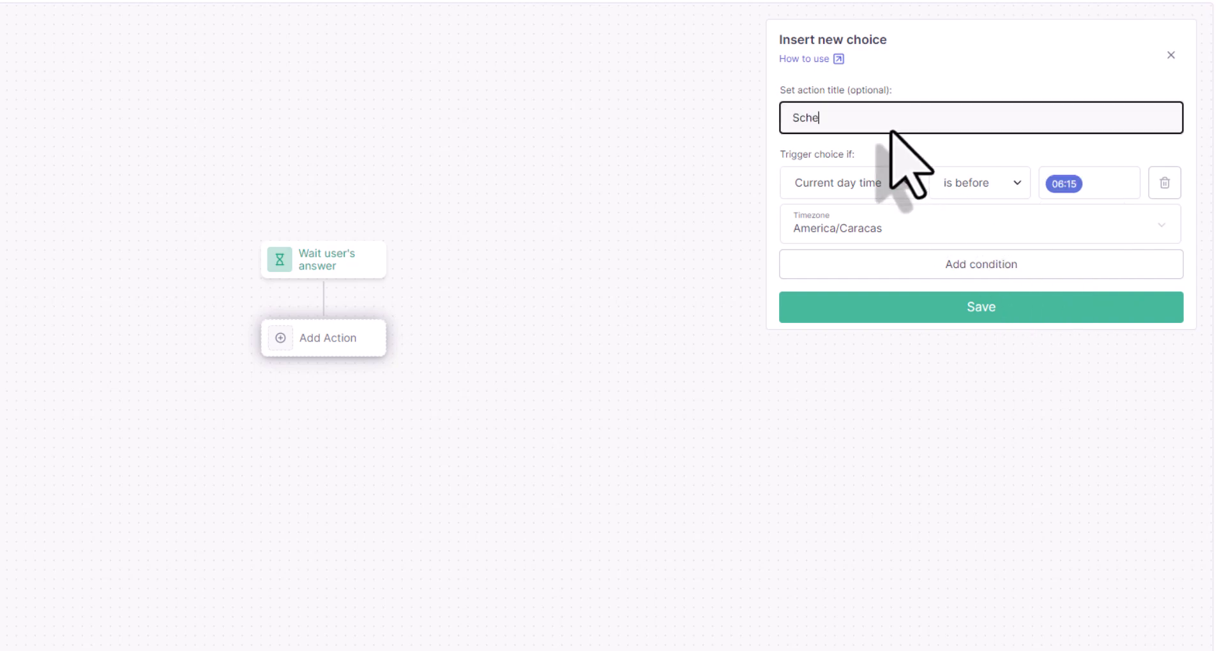
text(dule)
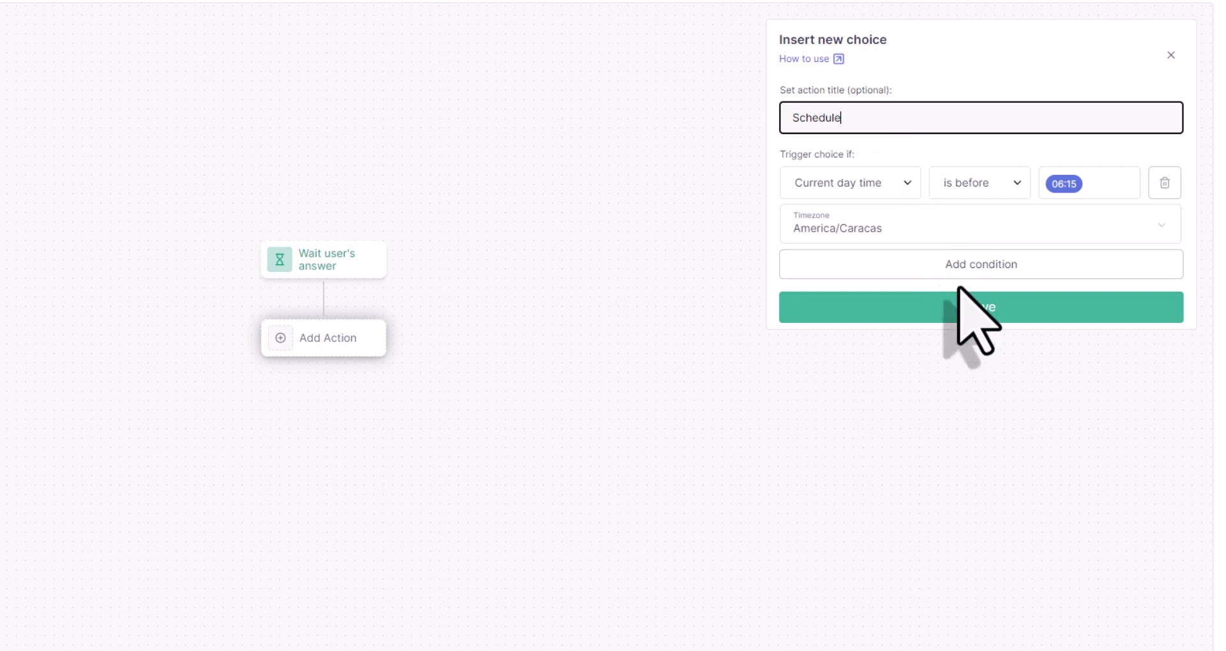
click(955, 305)
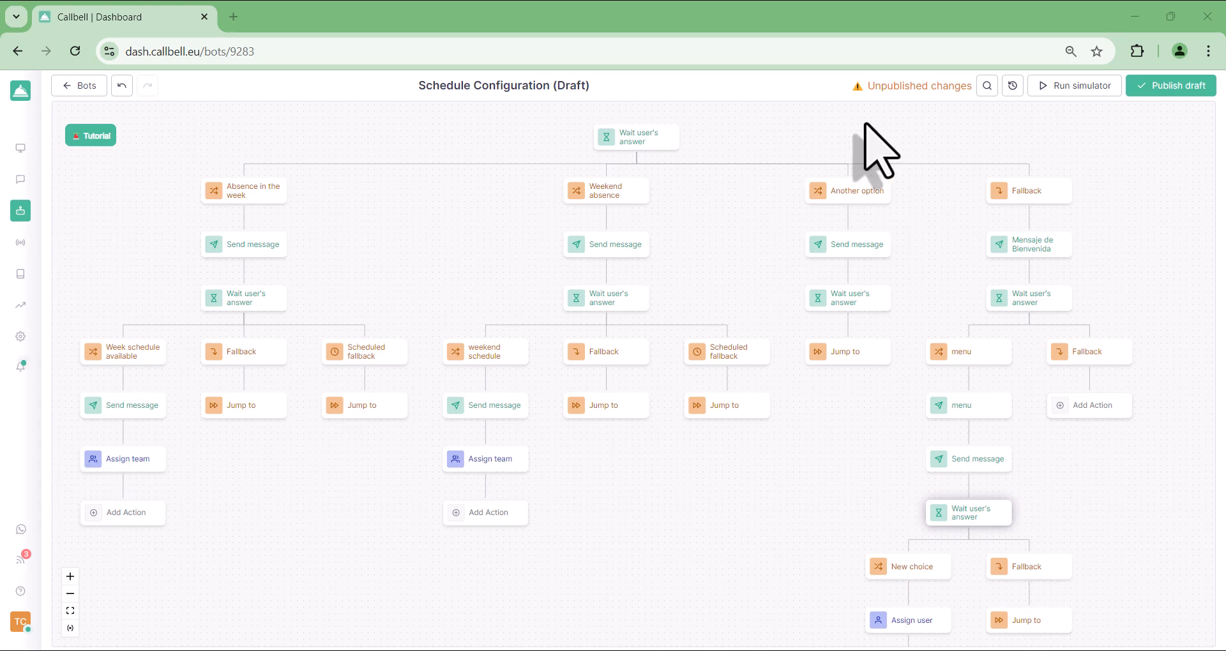
Start the bot simulator for the Schedule Configuration bot and send the message "Hi".
click(1075, 85)
text(Hi)
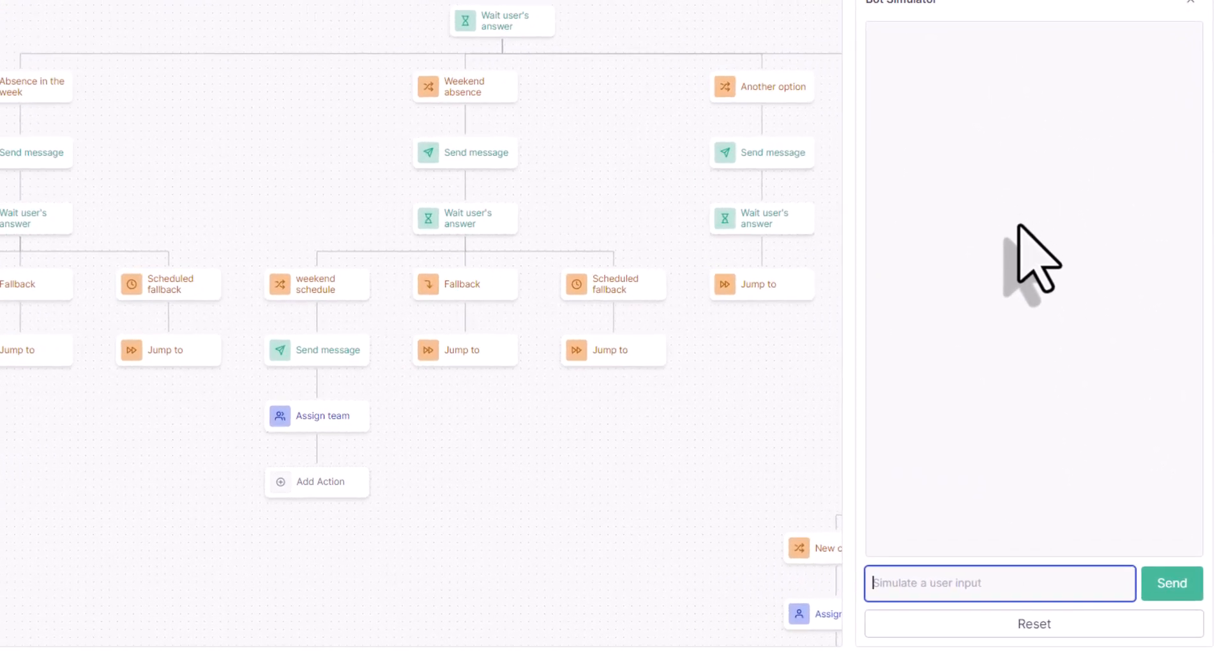
key(Return)
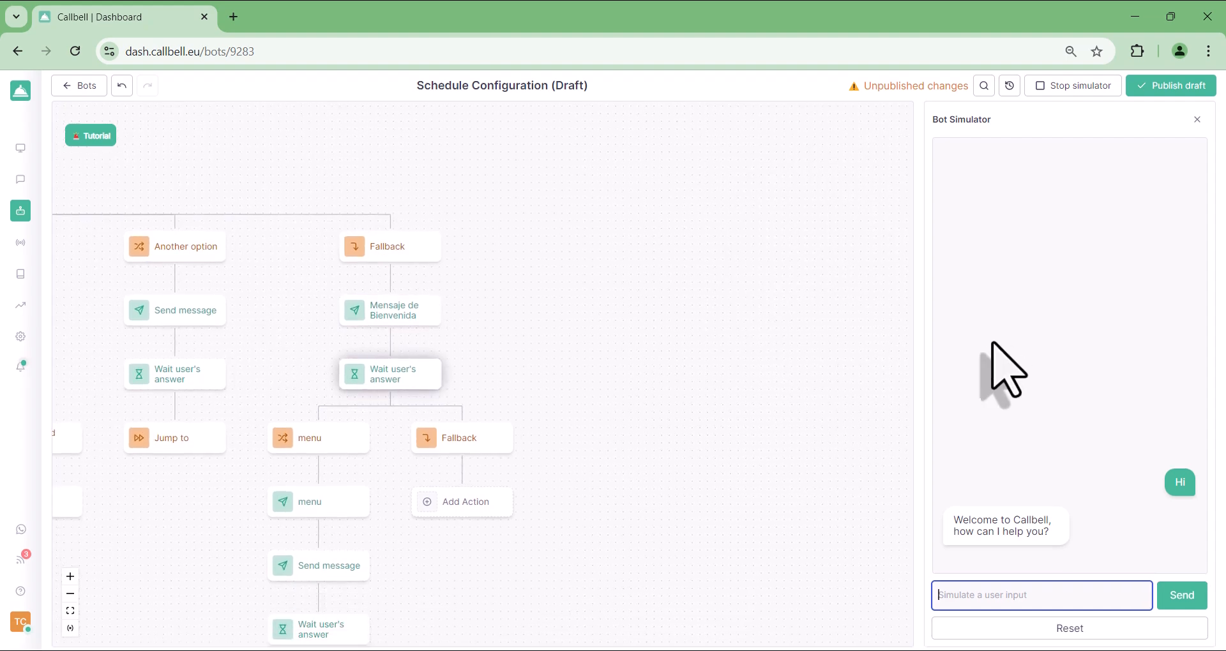
Examine the trigger conditions of the menu choice and send "menu" as the simulated user reply.
click(320, 439)
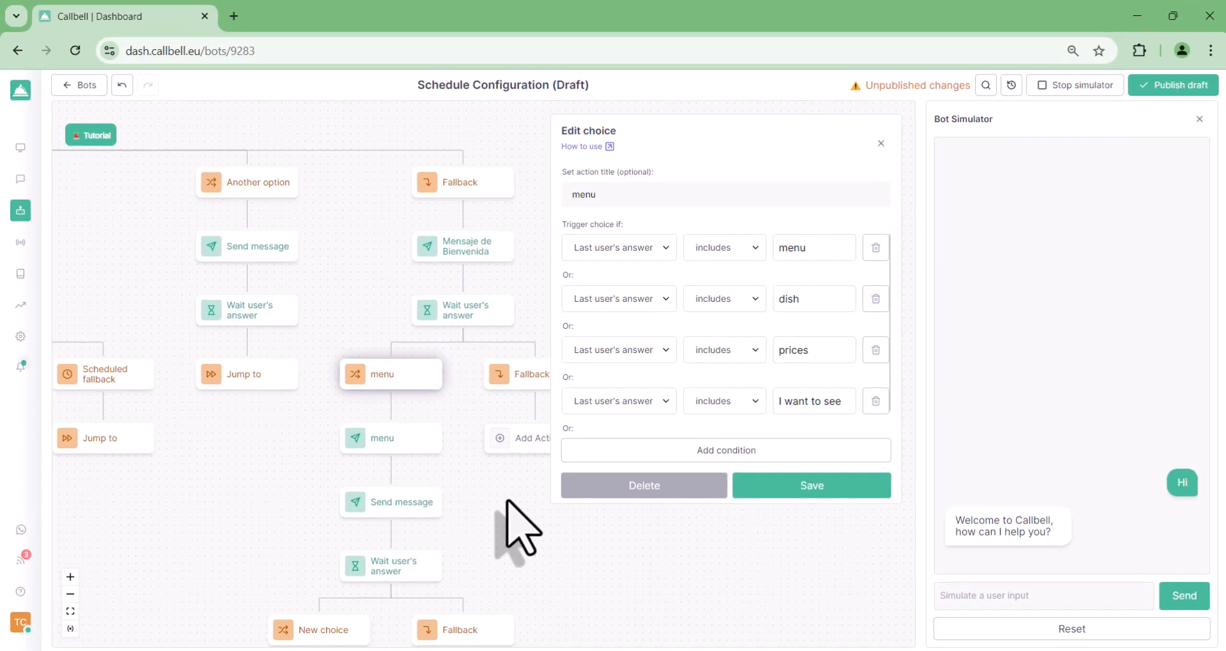
click(879, 143)
click(1009, 596)
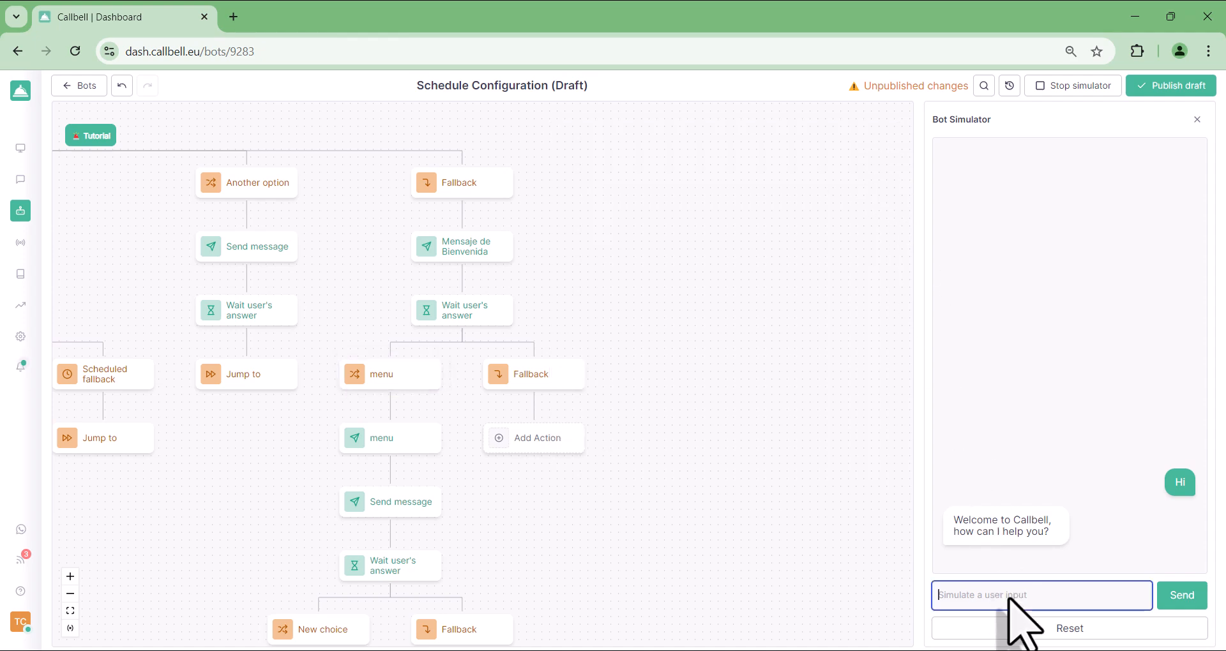
text(menu)
key(Return)
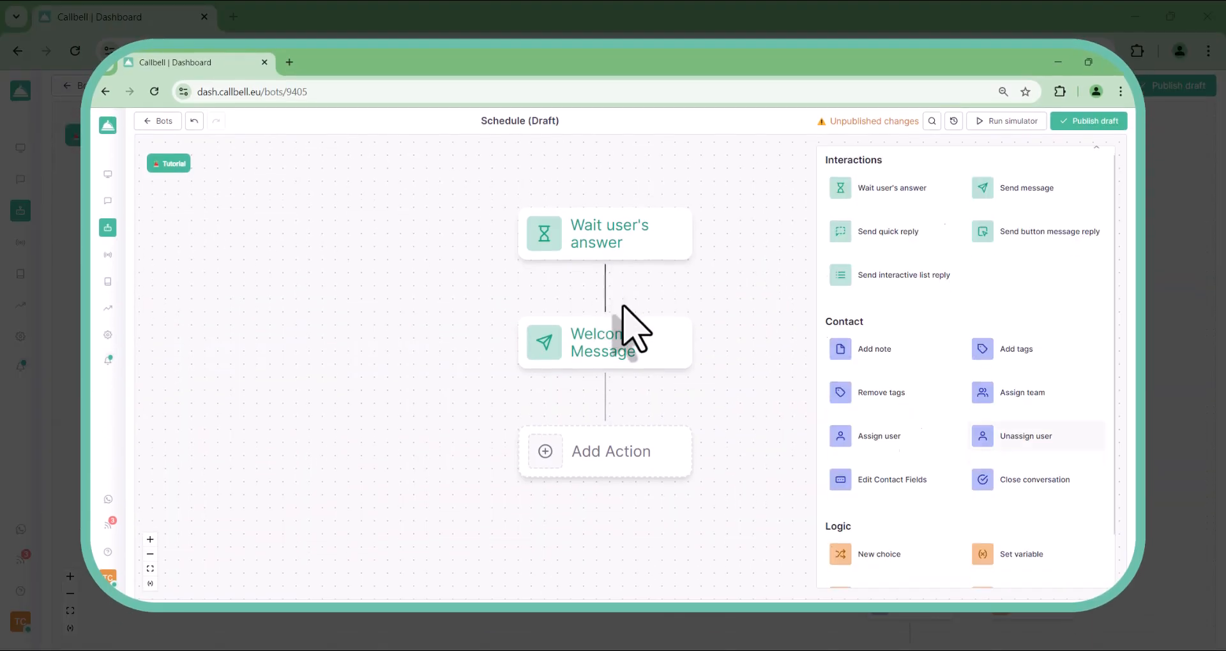
Title the new choice Schedule and set its condition to Current day time is before 06:15.
click(856, 213)
text(Schedule)
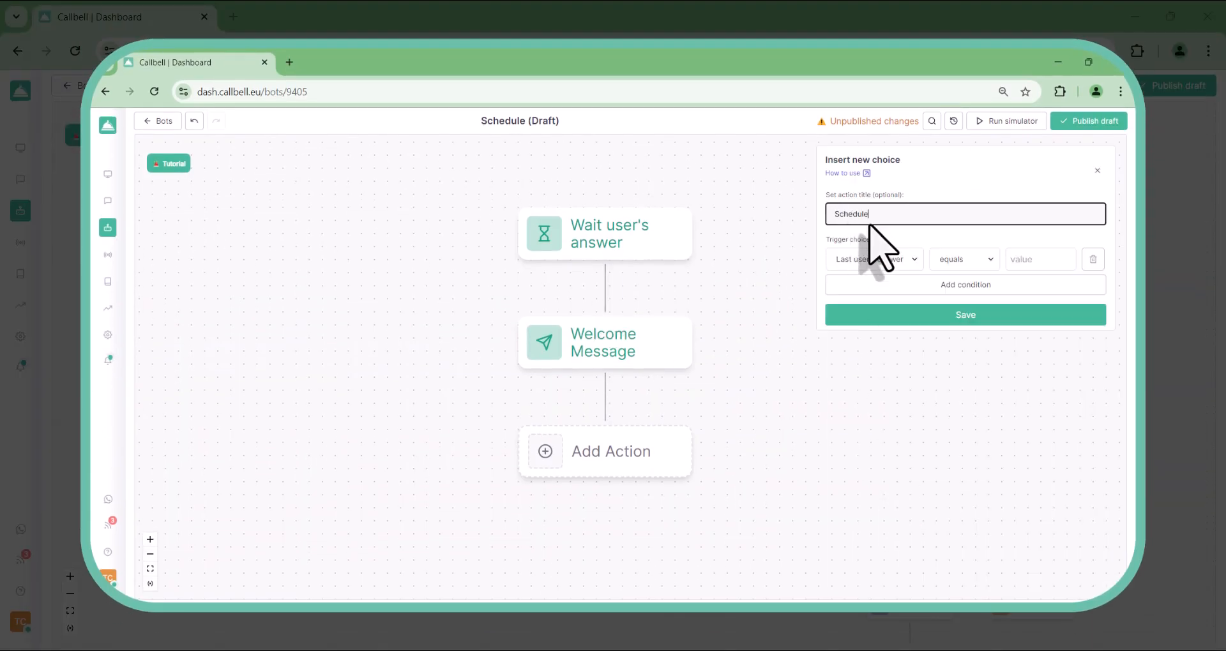
click(872, 259)
scroll(920, 383, down, 1)
click(911, 399)
click(1026, 262)
scroll(1035, 338, down, 5)
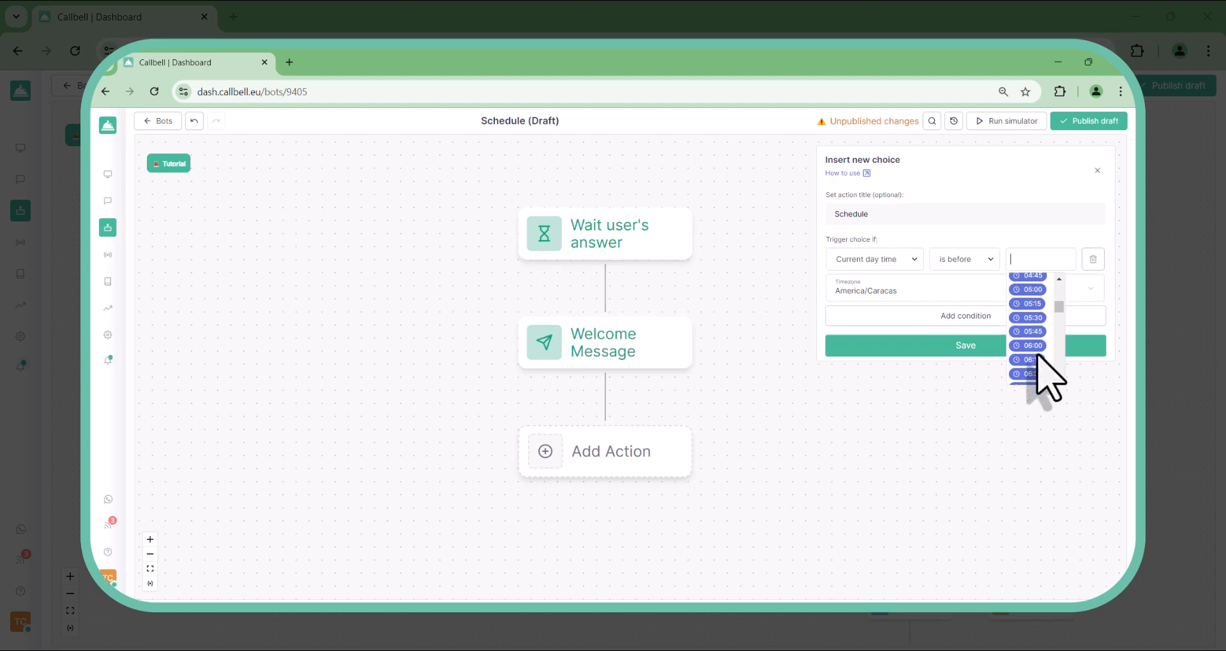
click(1031, 355)
Add a second condition based on Current weekday to the Schedule choice, pick its weekday option and save the choice.
click(951, 316)
click(875, 334)
scroll(903, 447, down, 3)
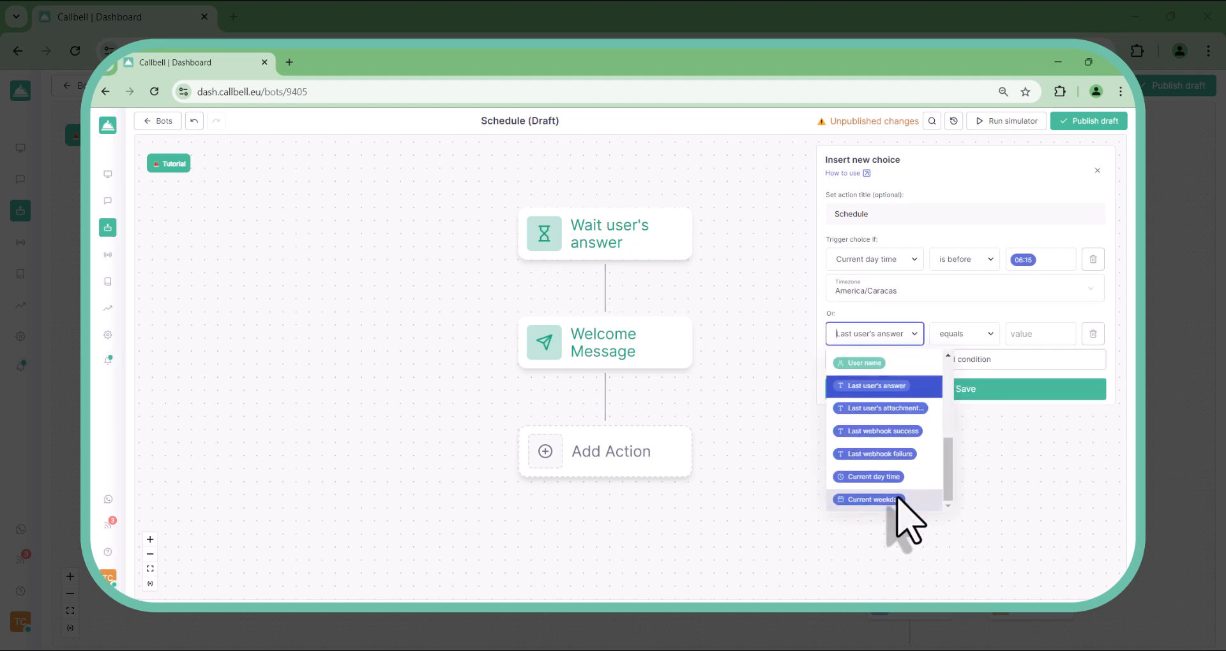
click(901, 497)
click(1036, 333)
click(1028, 384)
click(1038, 419)
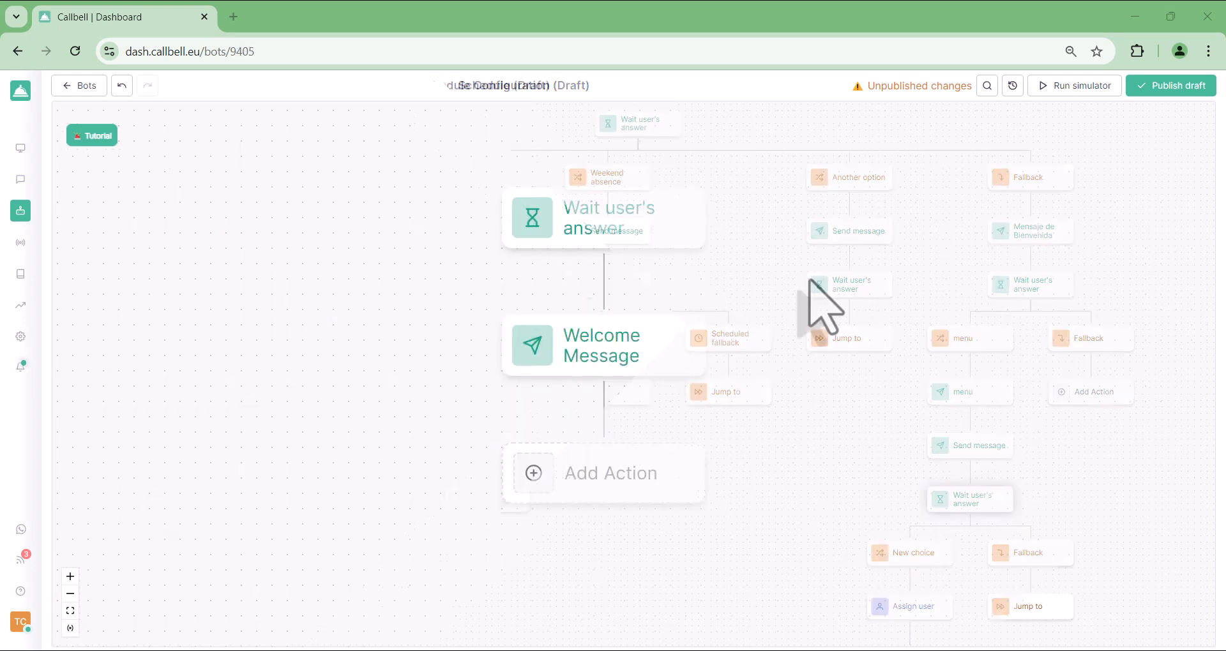
Insert a new choice titled Absence between the Wait user's answer and Welcome Message blocks.
click(604, 282)
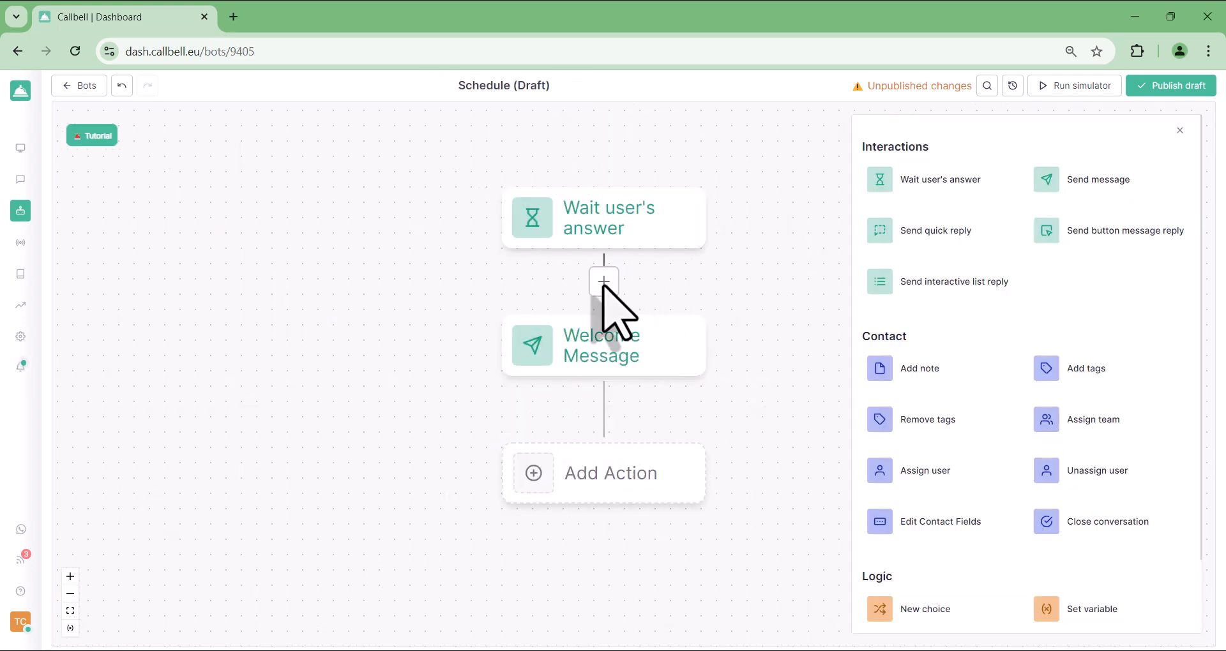
scroll(884, 506, down, 2)
click(936, 521)
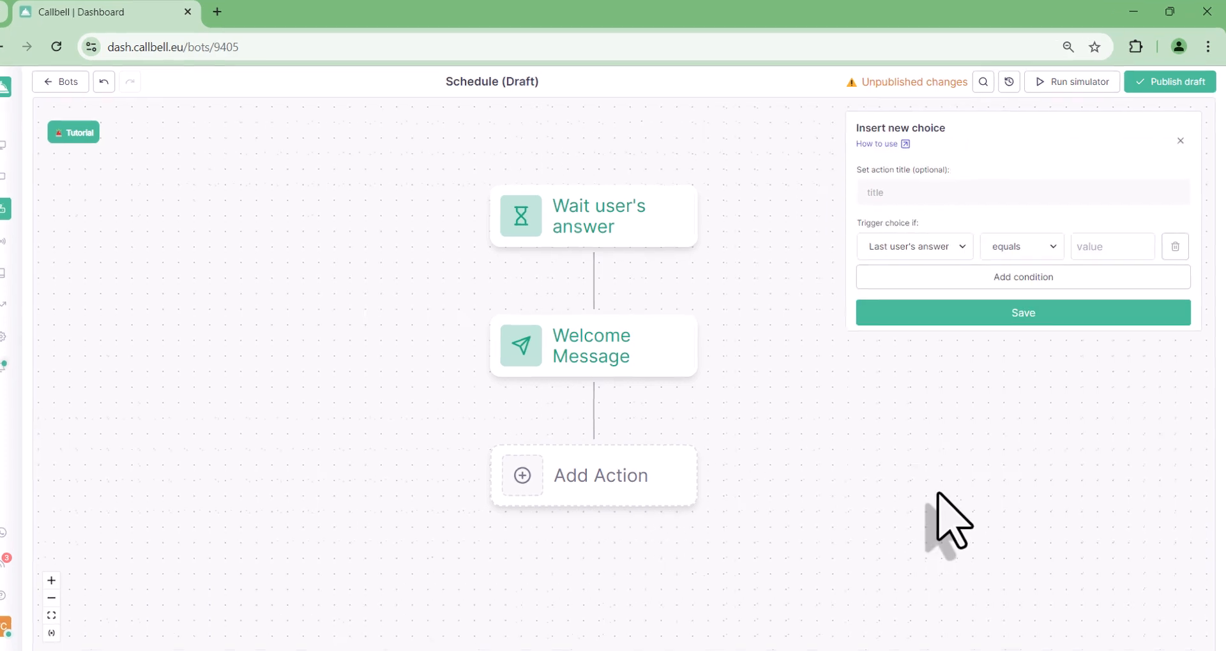
click(923, 191)
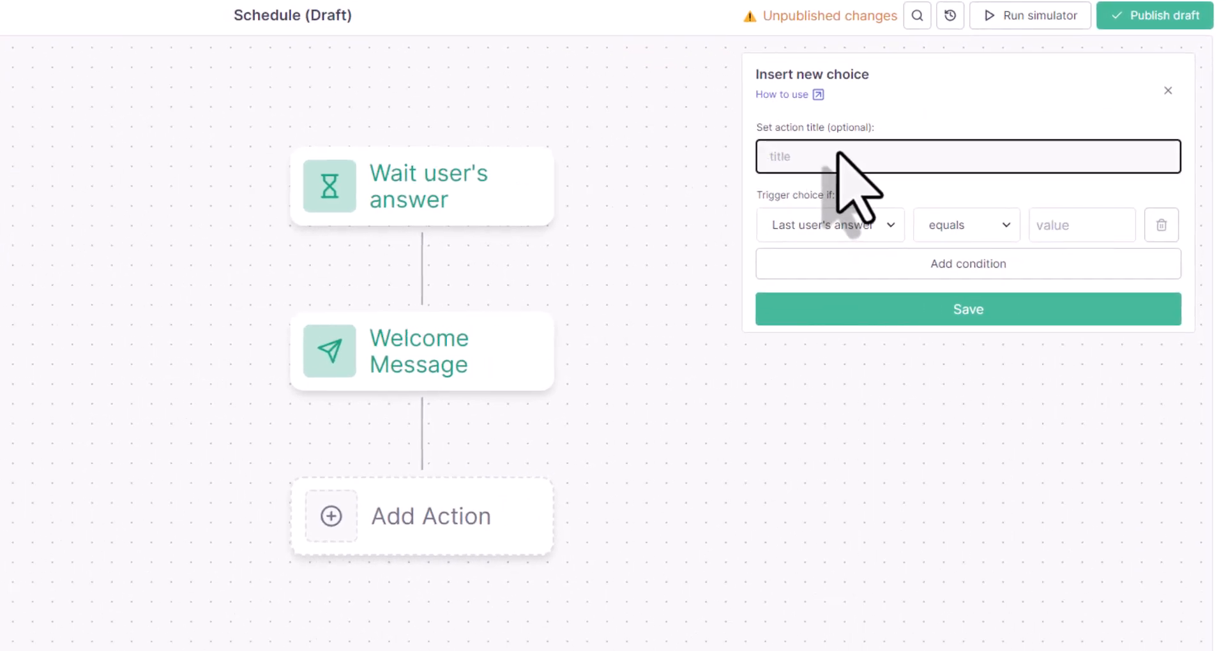
text(Absence)
Set the first condition of the Absence choice to Current day time is before 06:15.
click(856, 222)
scroll(853, 259, down, 2)
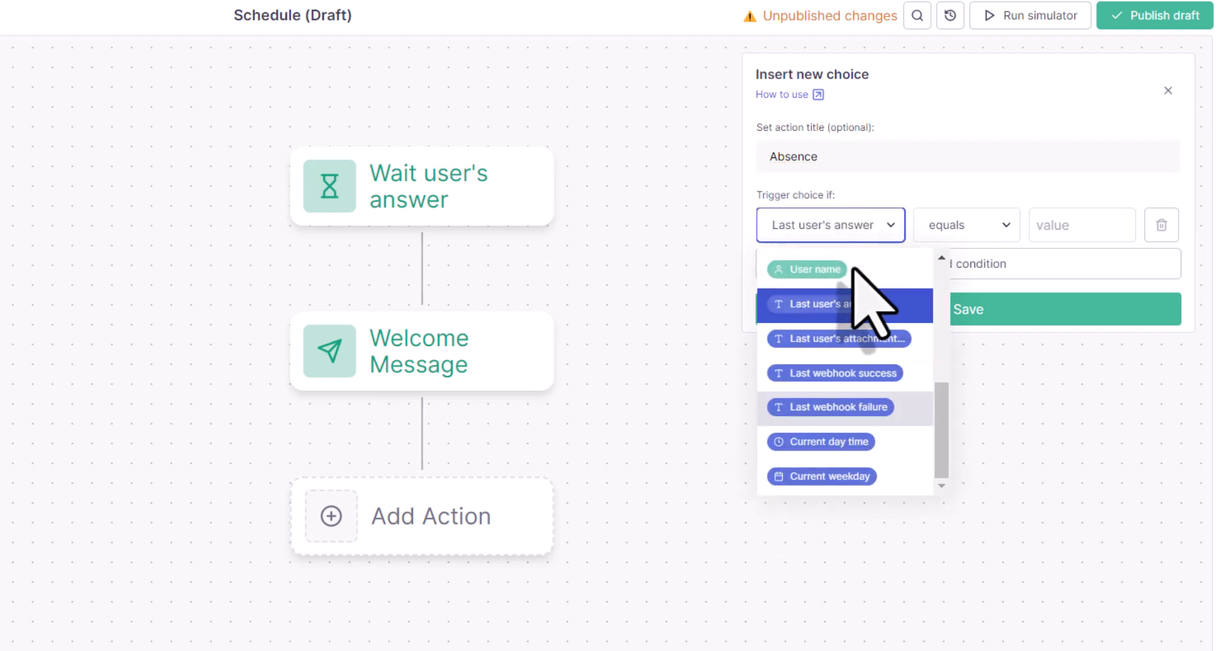
click(853, 440)
click(1073, 231)
scroll(1073, 319, down, 5)
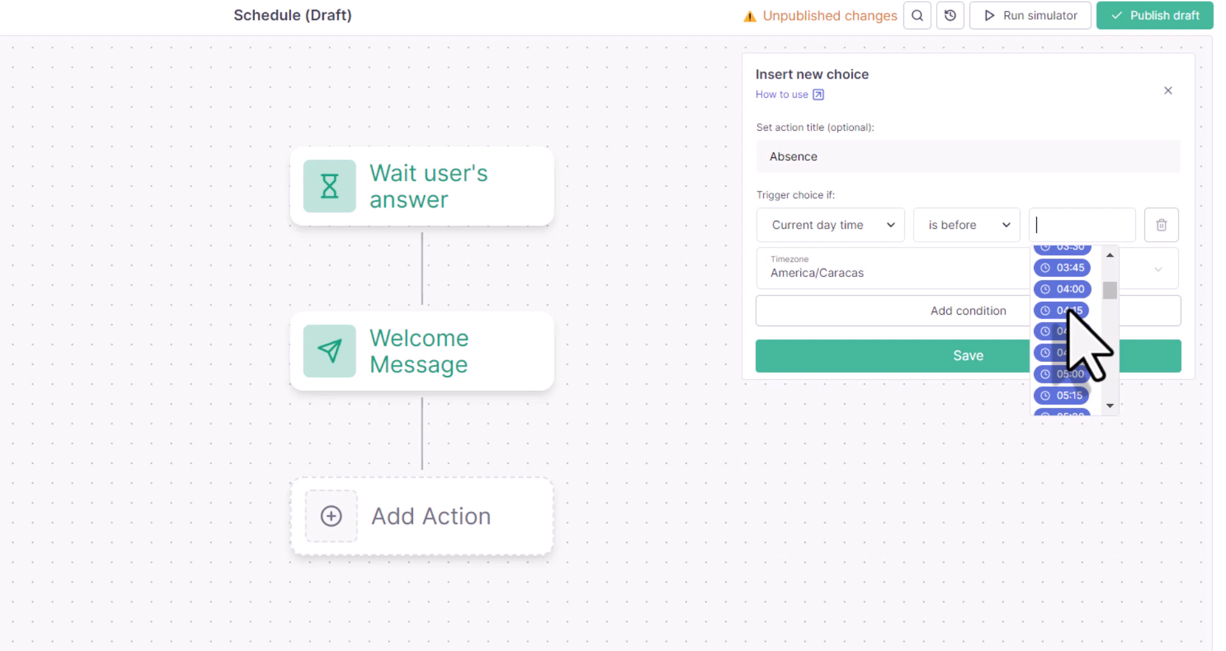
scroll(1071, 316, down, 3)
click(1074, 361)
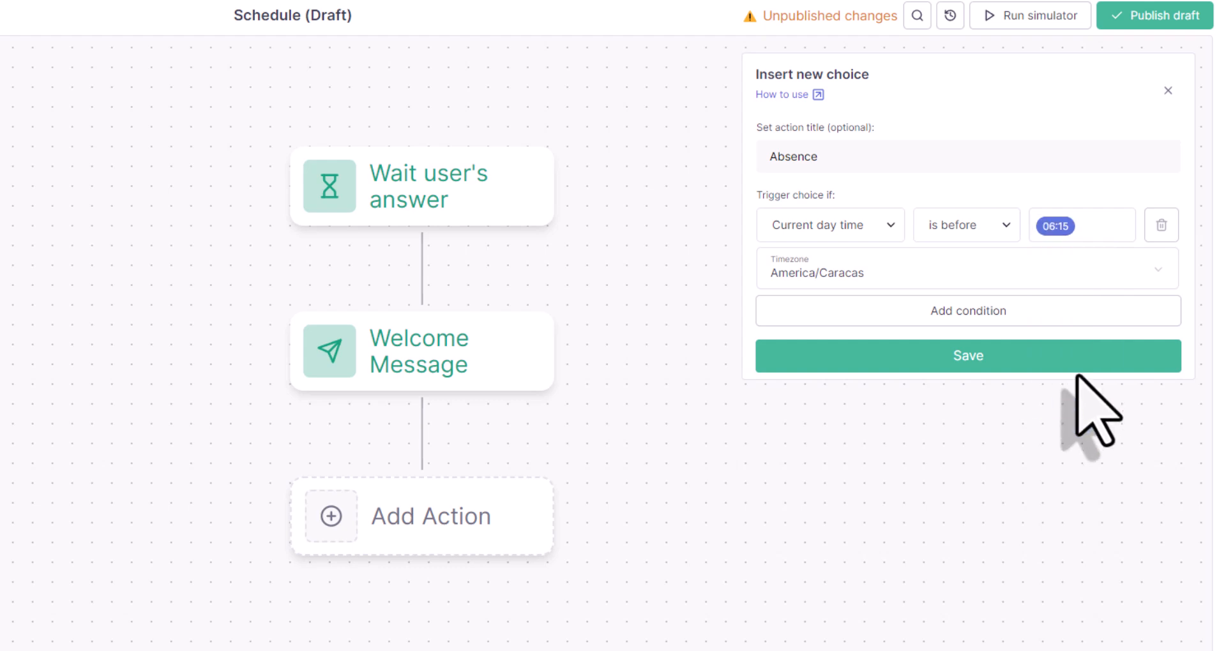
Add an Or condition to the Absence choice: Current day time is after 17:00.
click(1007, 312)
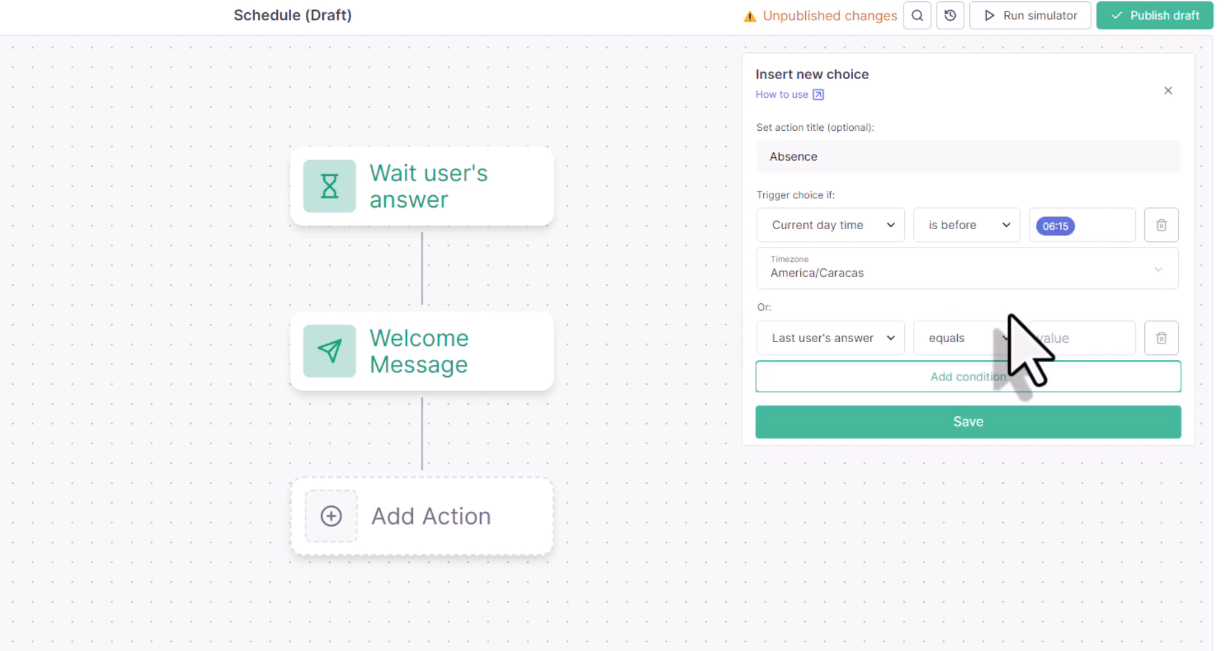
click(879, 338)
scroll(890, 410, down, 6)
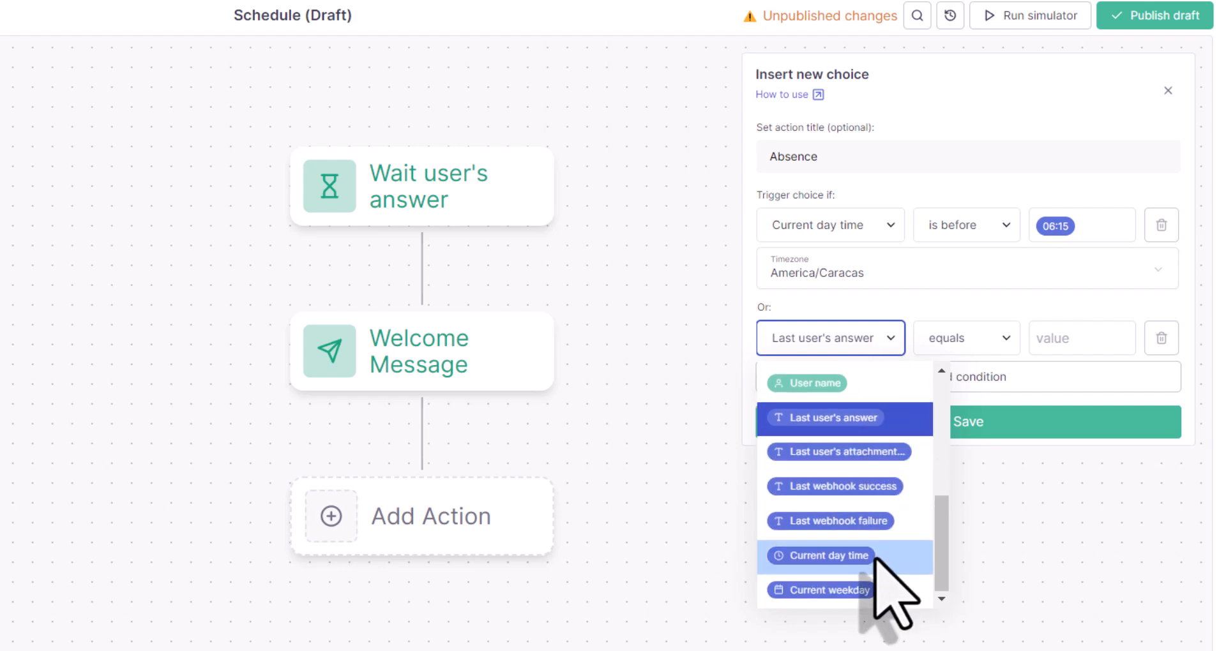
click(876, 553)
click(995, 342)
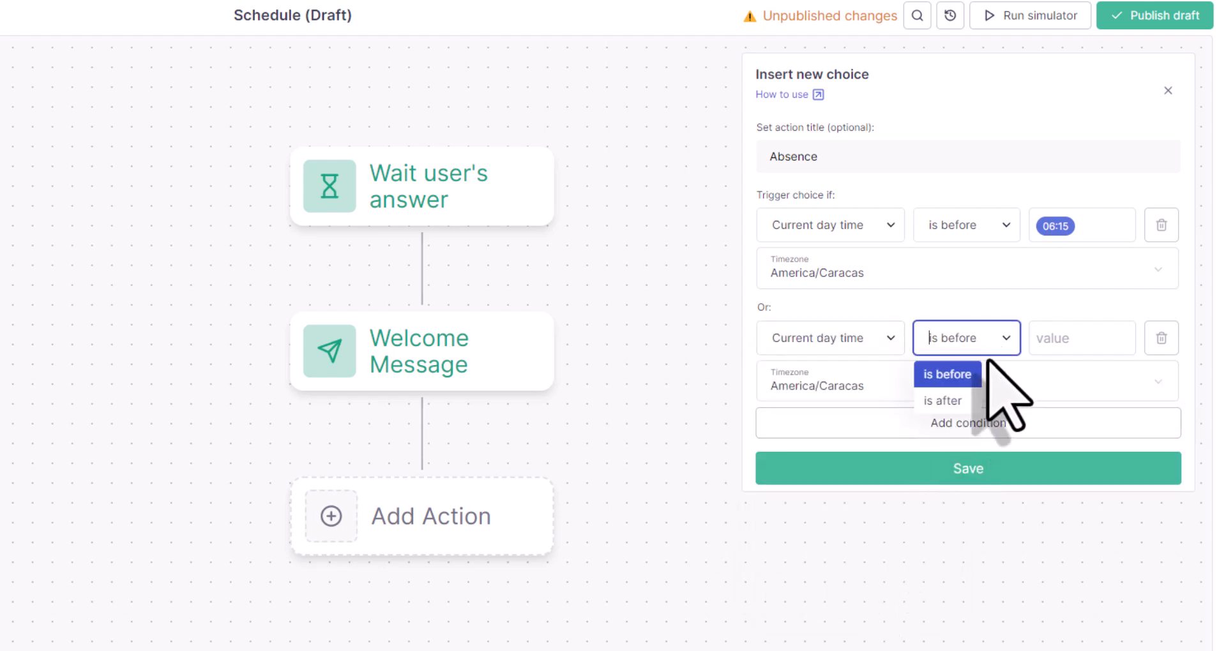
click(965, 401)
click(1054, 348)
scroll(1066, 447, down, 15)
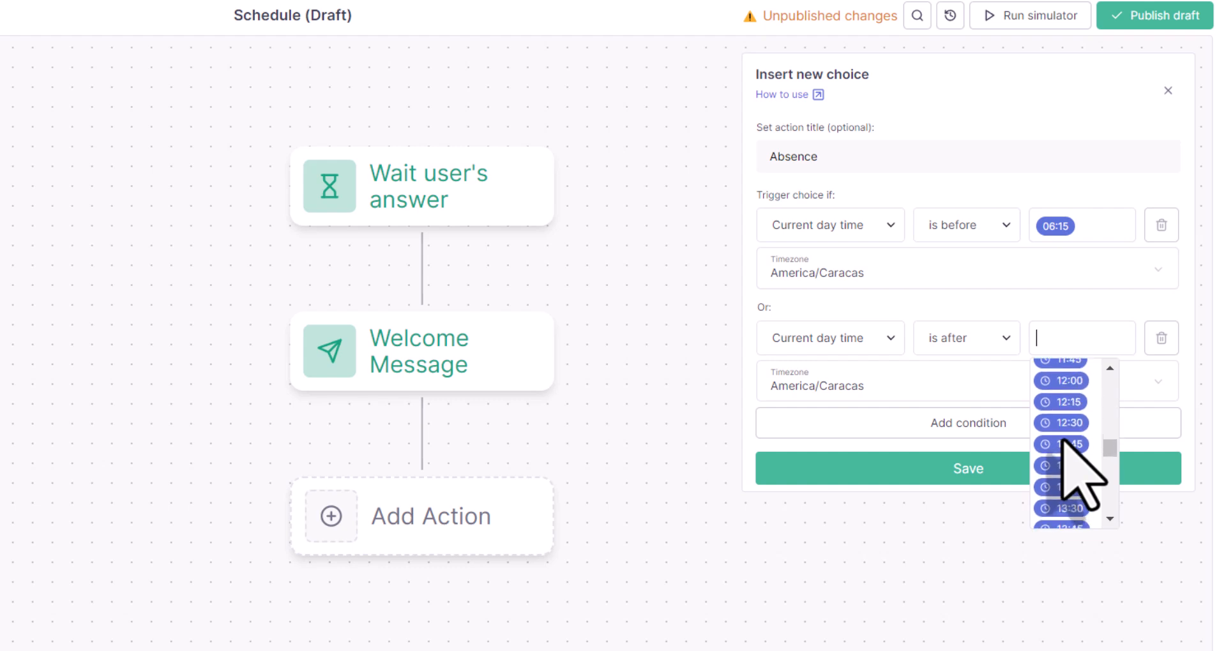
scroll(1064, 440, down, 5)
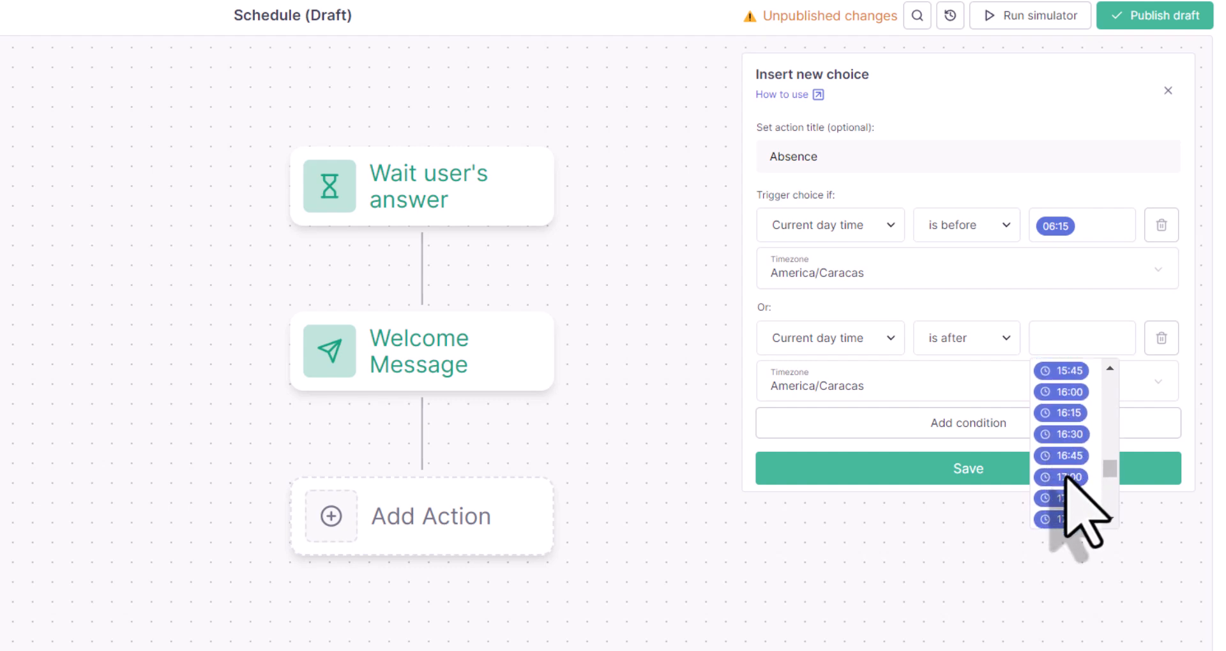
click(1064, 480)
Add a third condition joined with And to the Absence choice: Current weekday is not weekend.
click(996, 424)
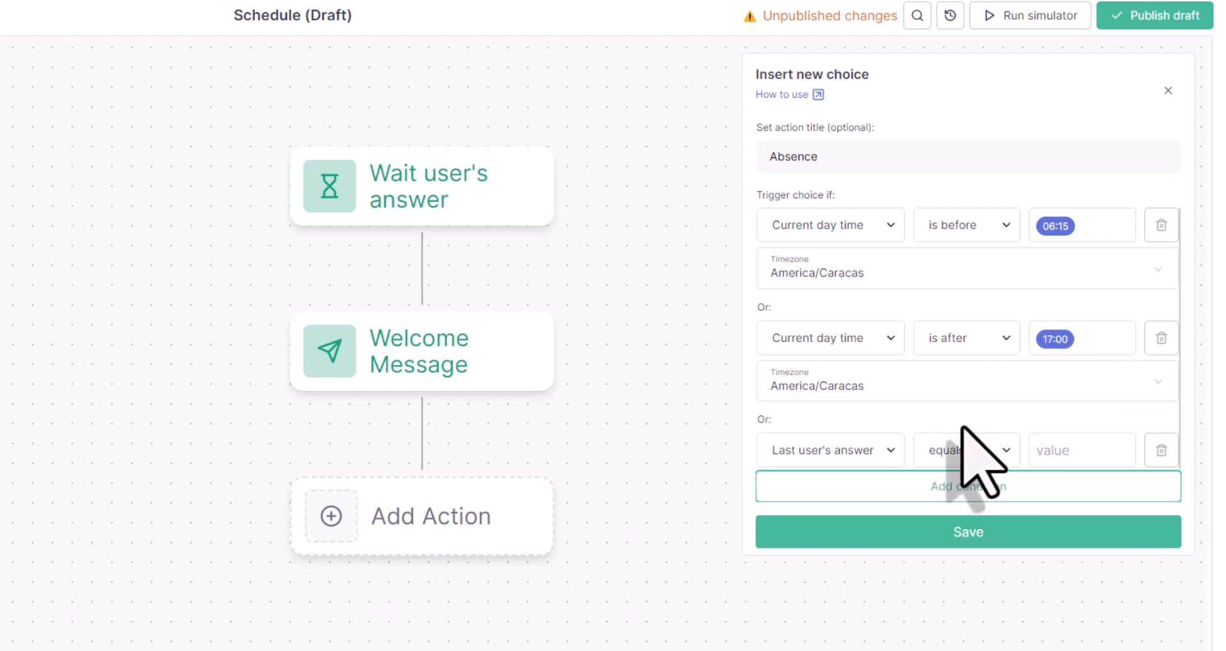
click(766, 420)
click(858, 451)
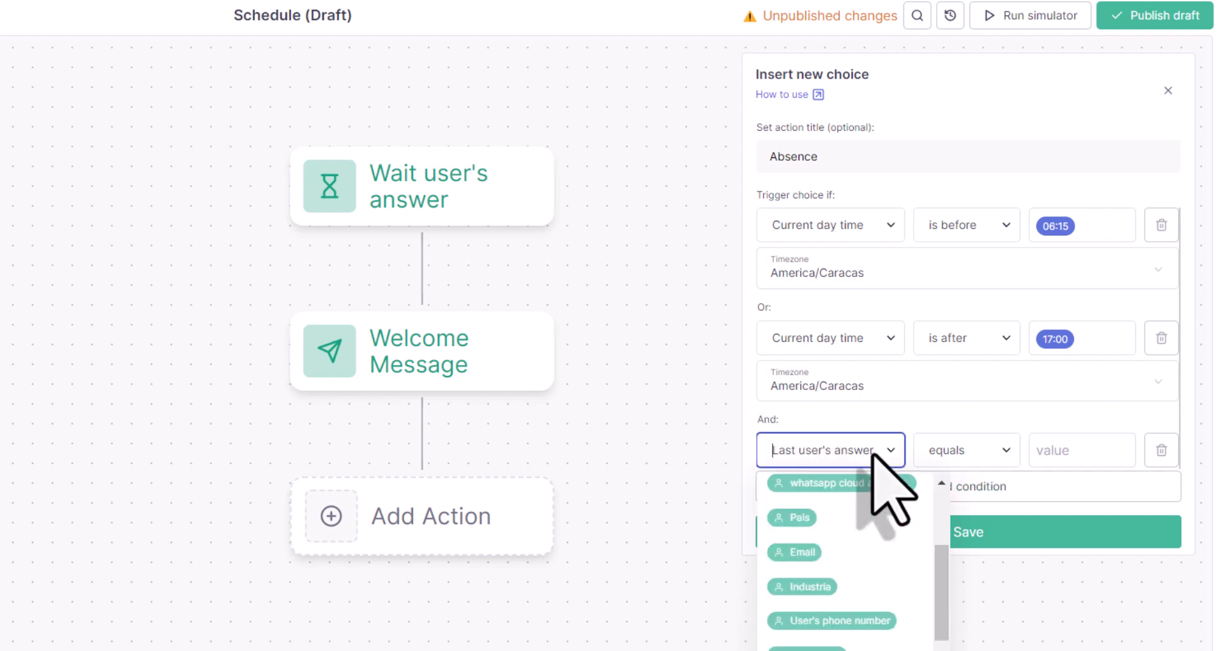
scroll(872, 501, up, 5)
click(907, 629)
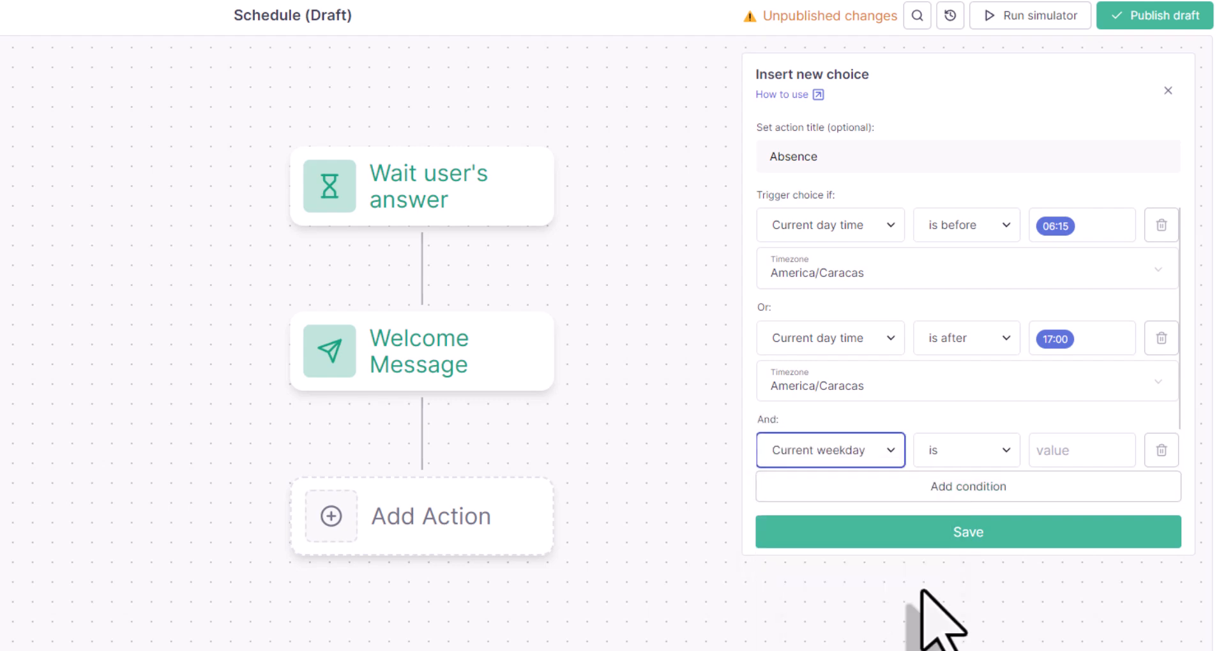
click(991, 449)
click(975, 539)
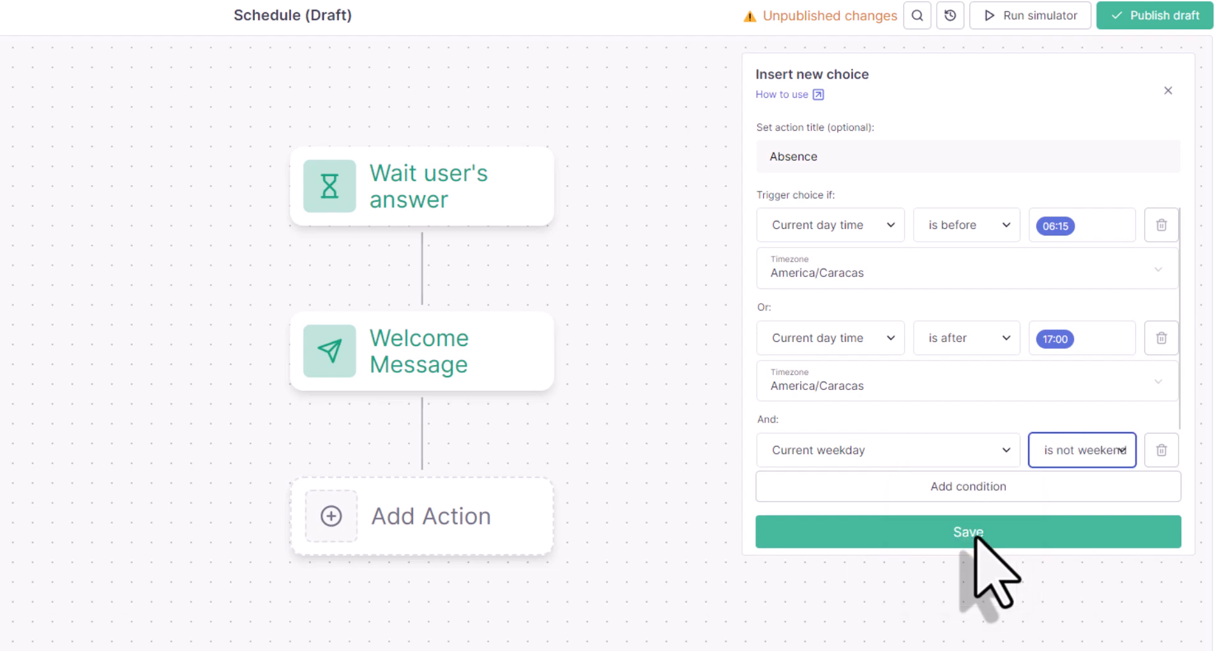
Set the timezone of all three Absence choice conditions to America/Los_Angeles and save the choice.
click(851, 276)
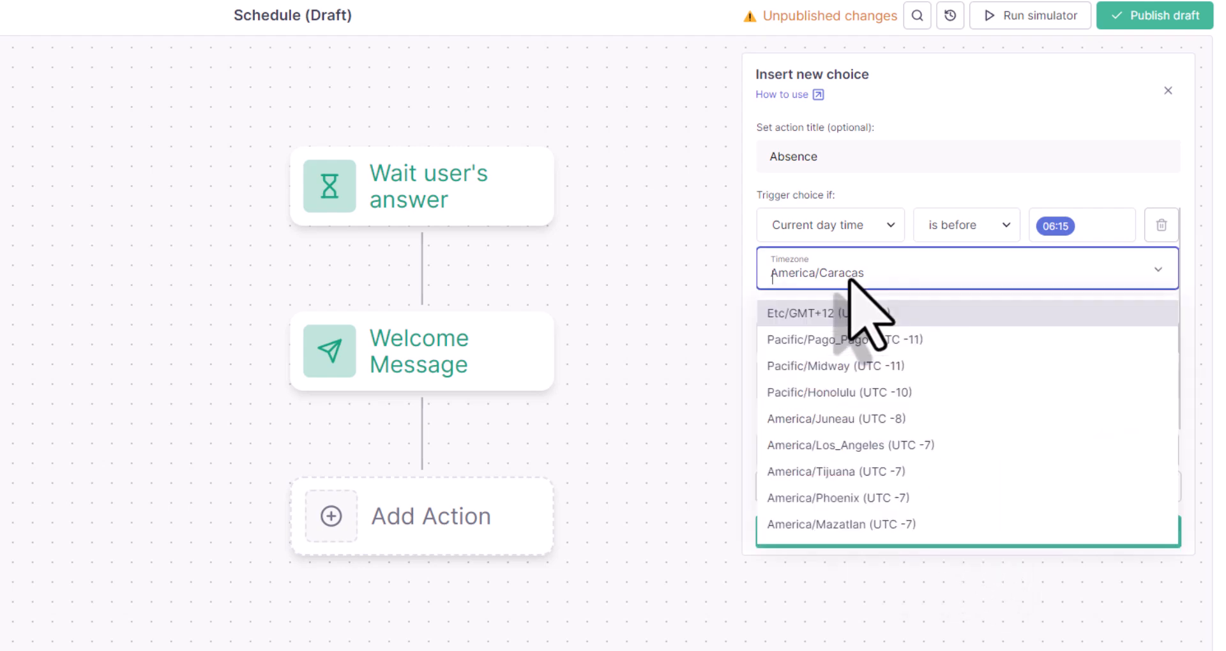
click(872, 445)
click(884, 386)
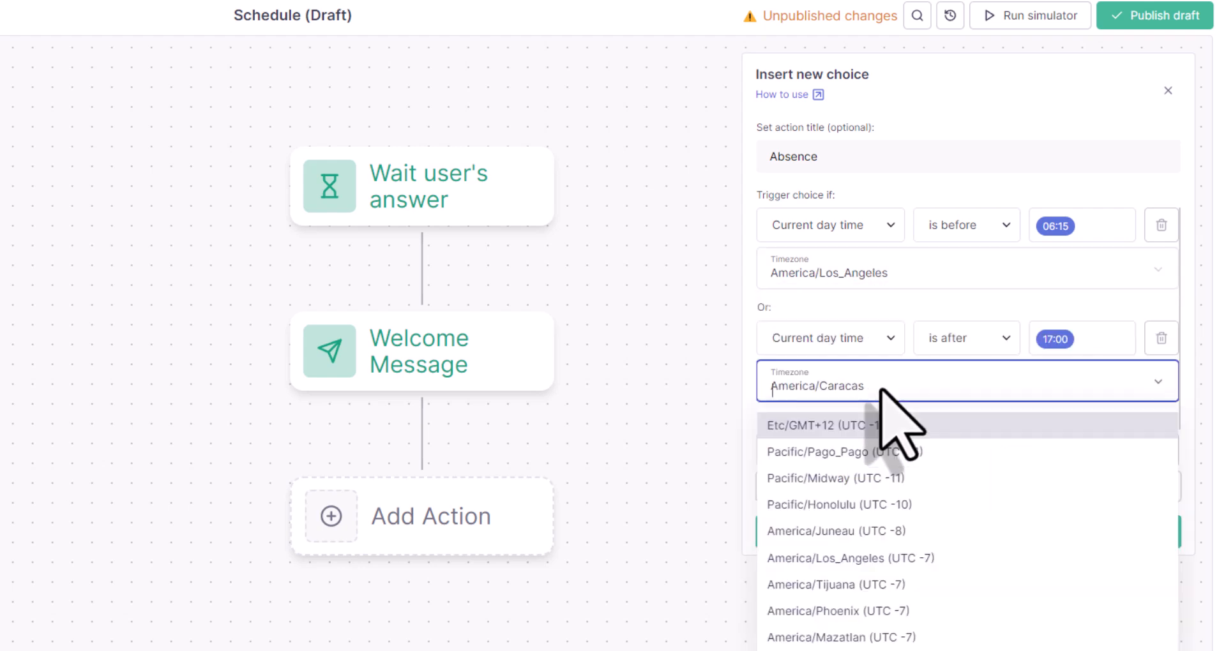
click(891, 558)
scroll(920, 473, down, 1)
click(917, 447)
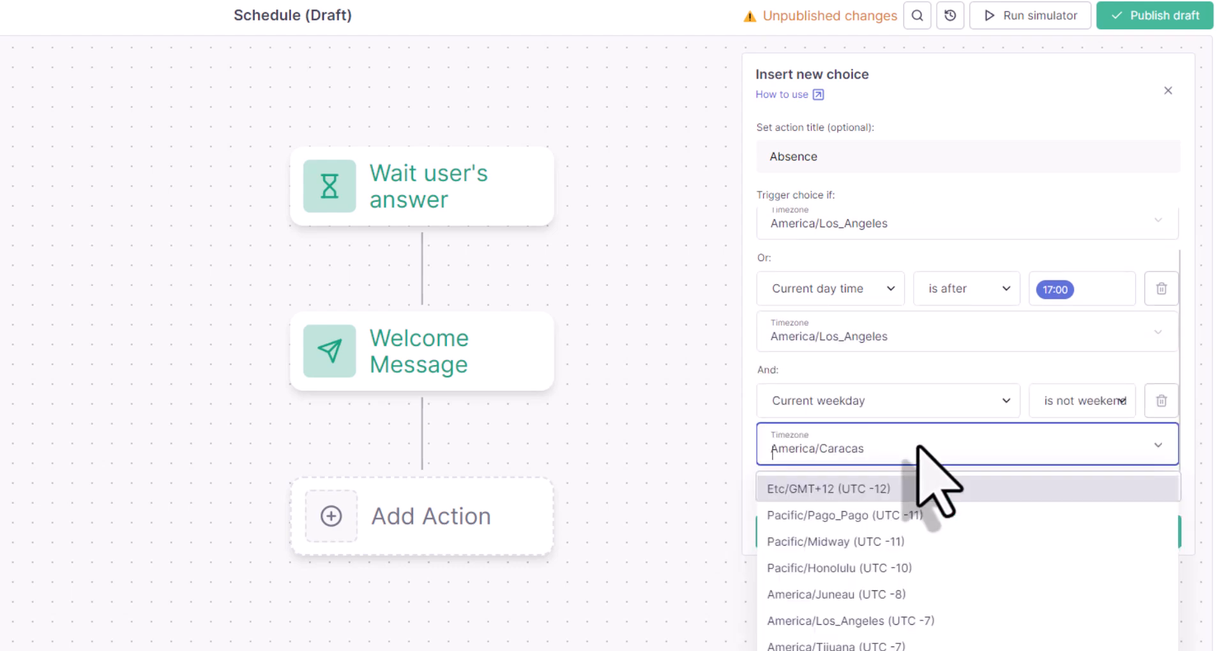
click(913, 618)
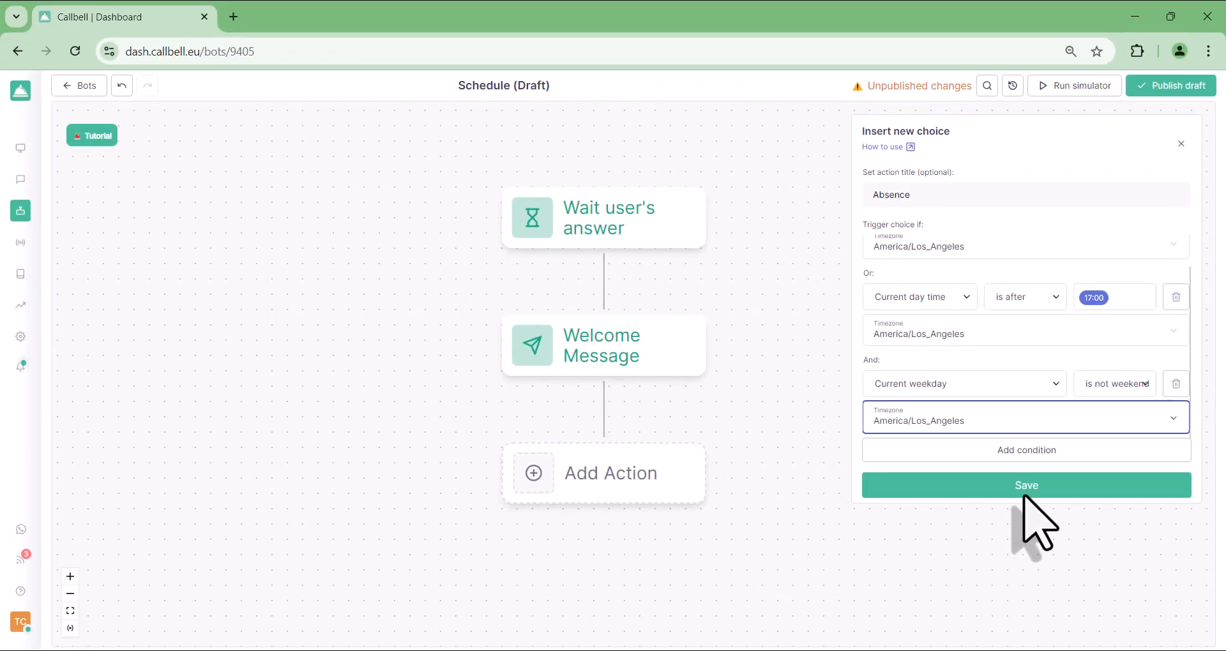
click(1029, 488)
drag(1003, 451, 1007, 410)
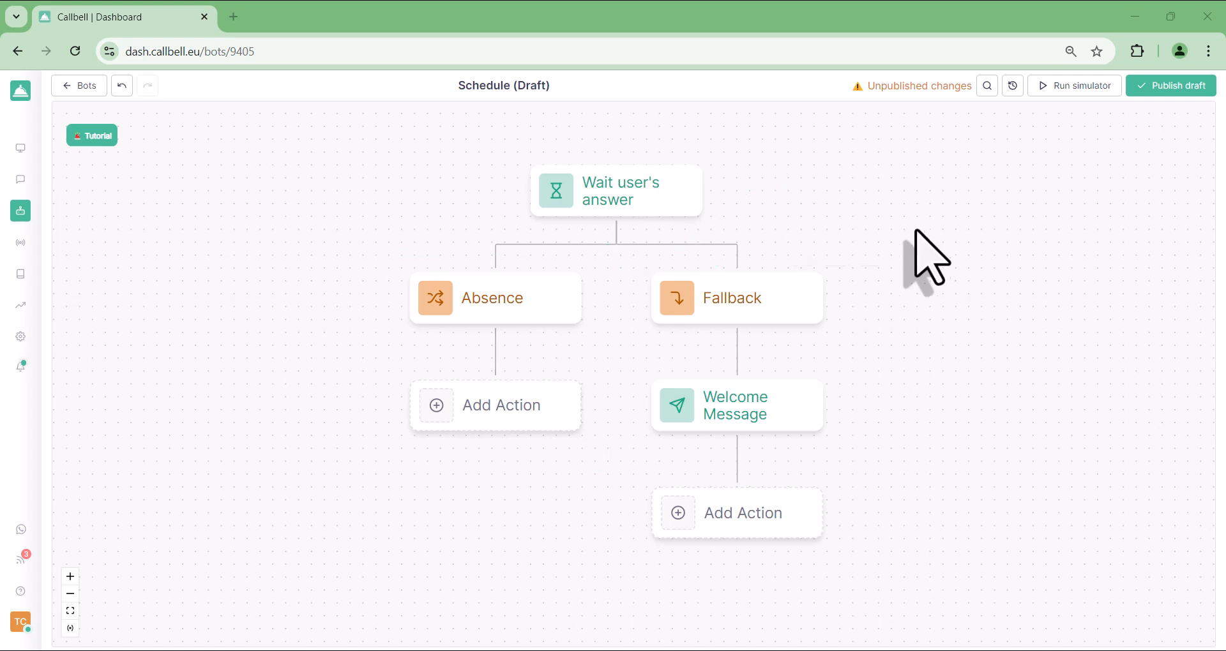
Add a Send message action titled Absence Message under the Absence choice, stating unavailability and inviting users to write during opening hours.
click(515, 416)
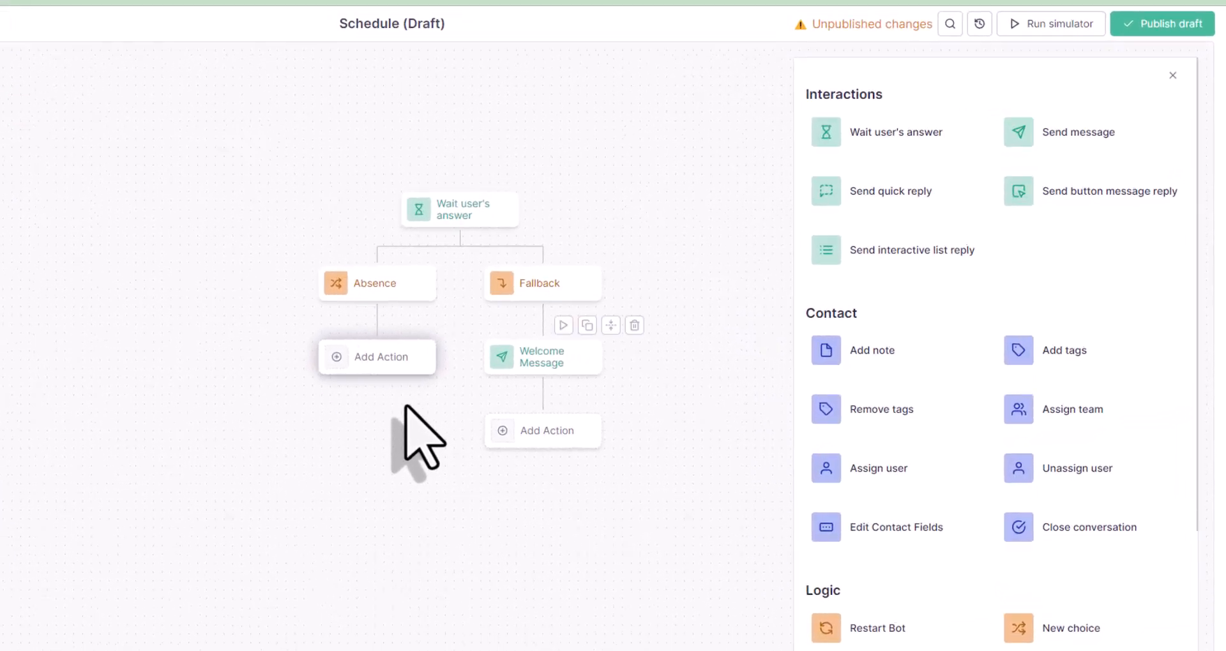
click(1106, 179)
click(1000, 136)
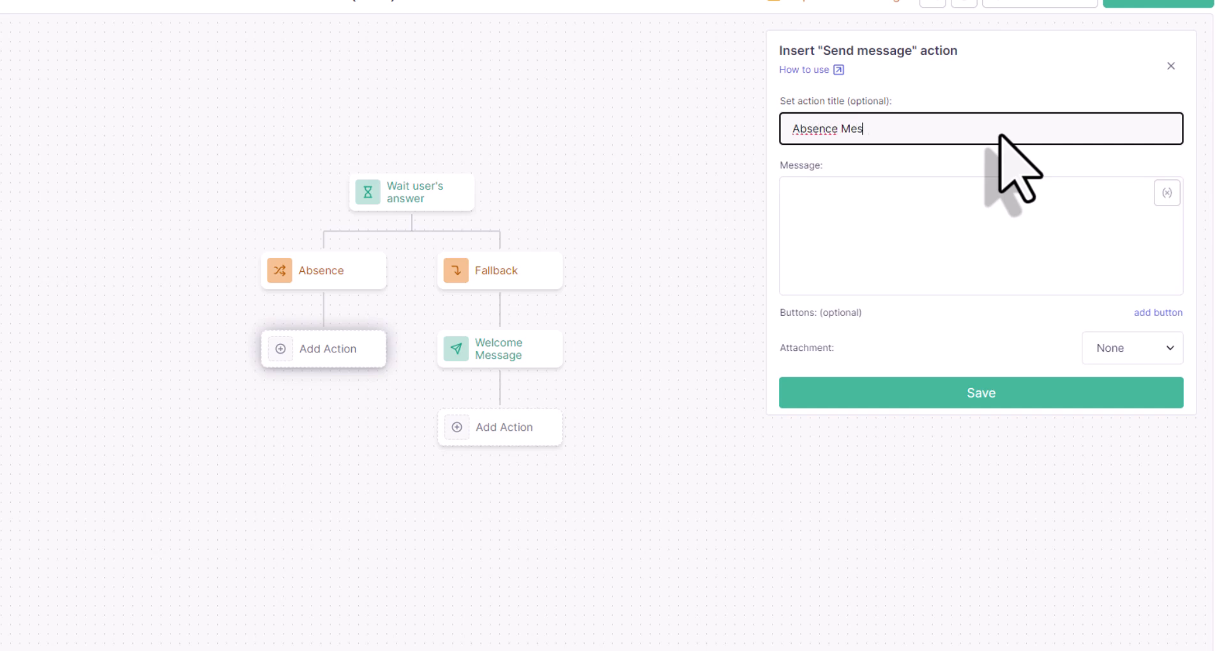
text(Absence Message)
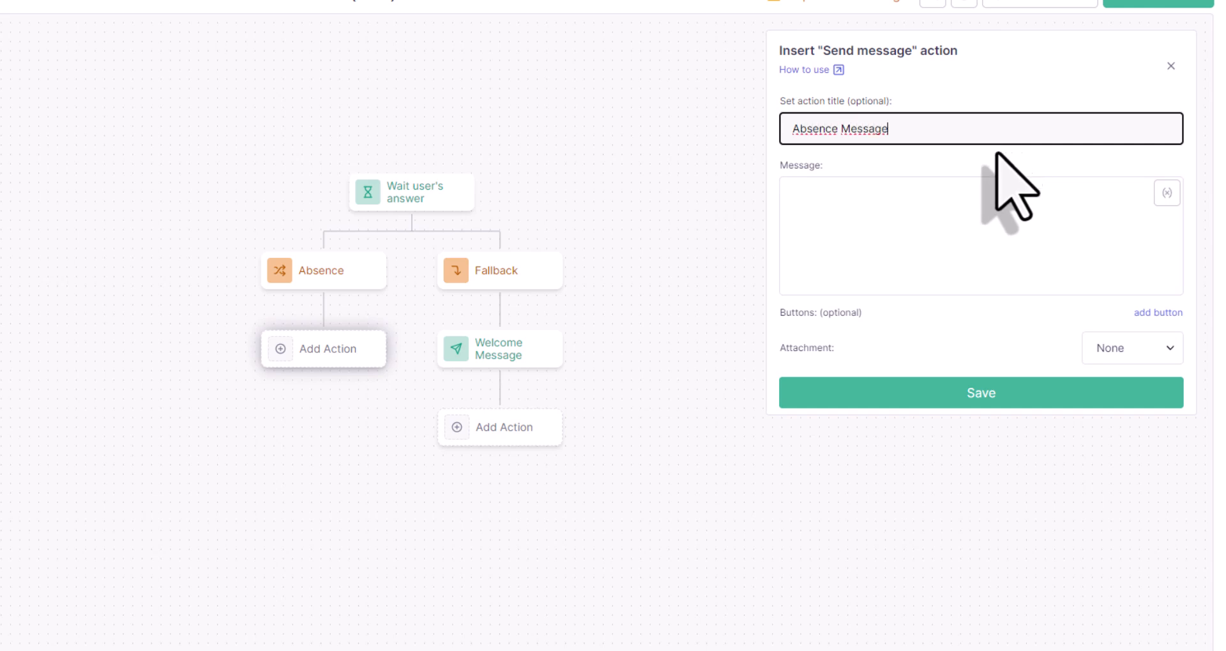
click(984, 223)
text(Hello, at this time we are not available, you can write to us during our opening hours and we will gladly assist you.)
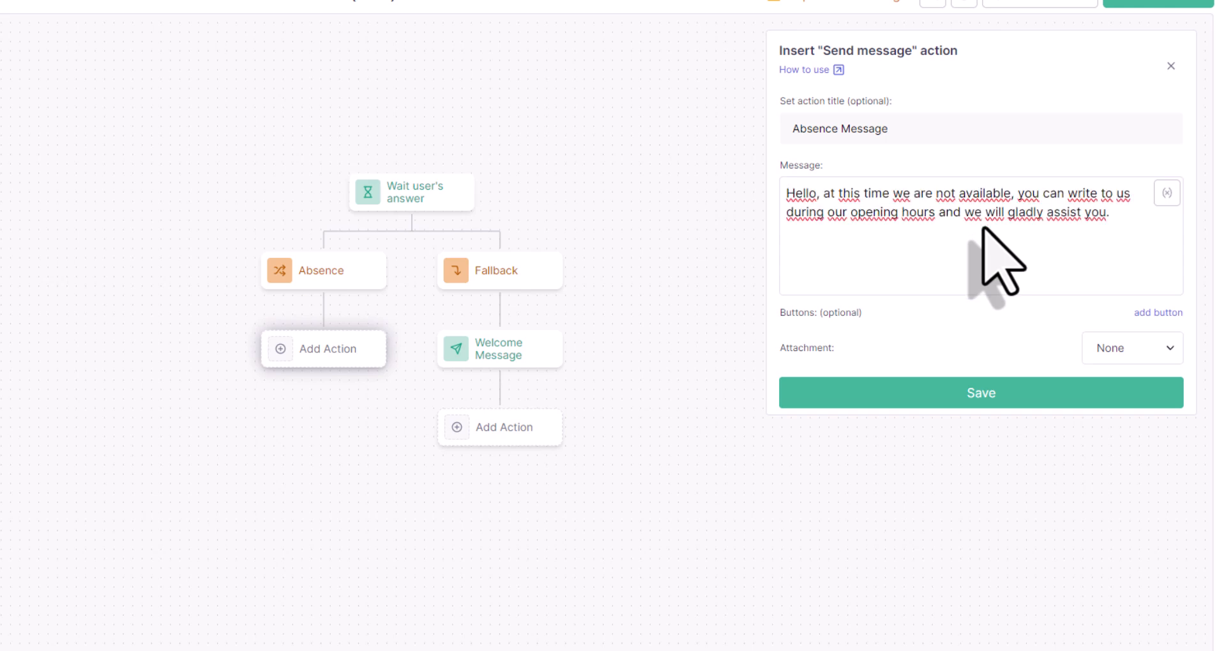
click(978, 392)
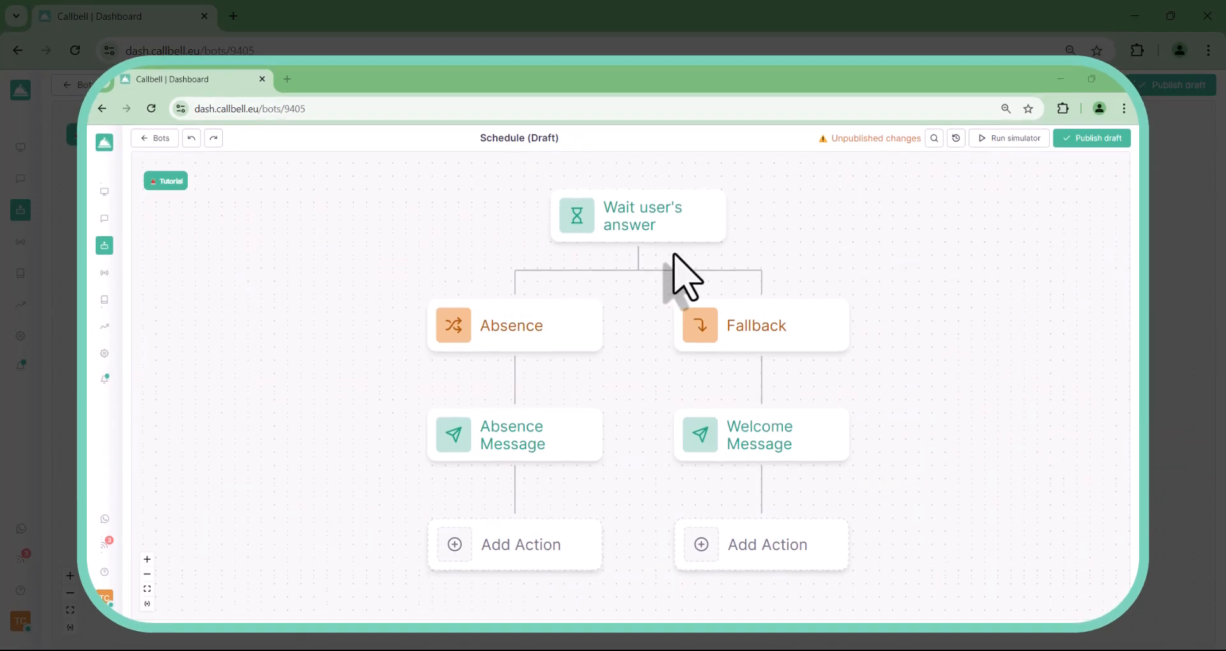
Insert another choice titled Schedule 2 directly after the Wait user's answer block.
click(641, 247)
scroll(891, 447, down, 2)
click(890, 499)
click(890, 214)
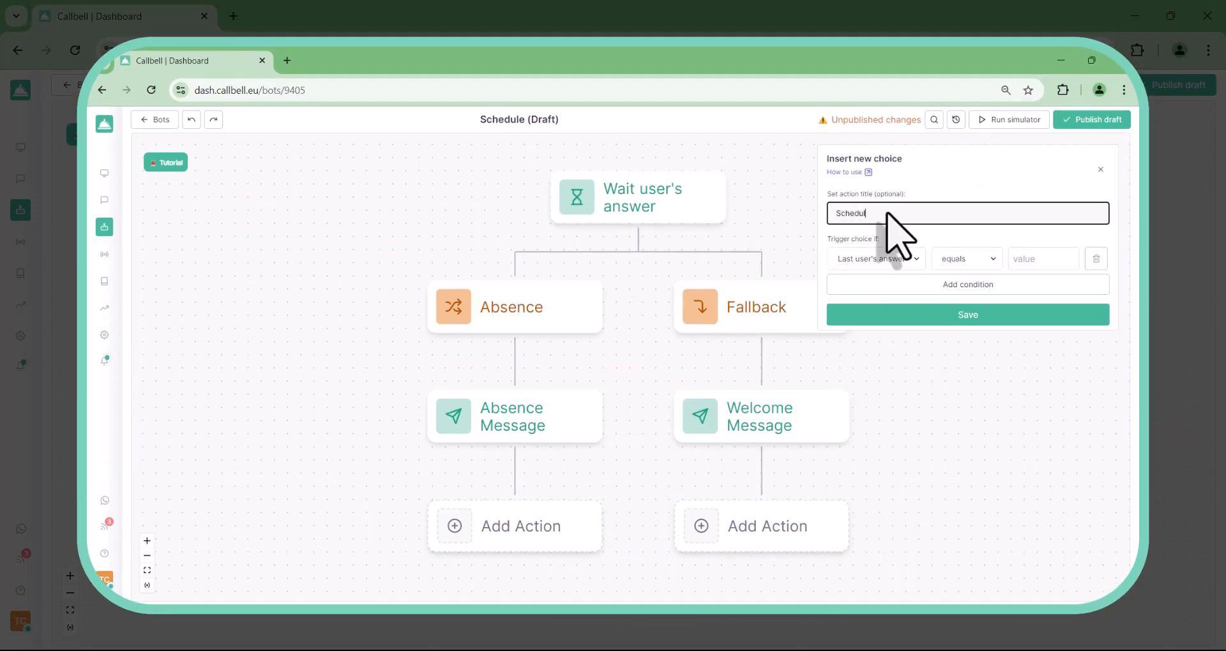
Set the first condition of the Schedule 2 choice to Current day time is before 07:15.
click(894, 258)
scroll(900, 383, down, 3)
click(898, 402)
click(1033, 257)
scroll(1044, 358, down, 5)
click(1042, 369)
Add an Or condition to the Schedule 2 choice: Current day time is after 17:00.
click(1019, 315)
click(881, 333)
scroll(907, 447, down, 3)
click(894, 501)
click(967, 333)
click(958, 372)
click(1029, 334)
scroll(1035, 408, down, 5)
scroll(1034, 415, down, 4)
click(1029, 425)
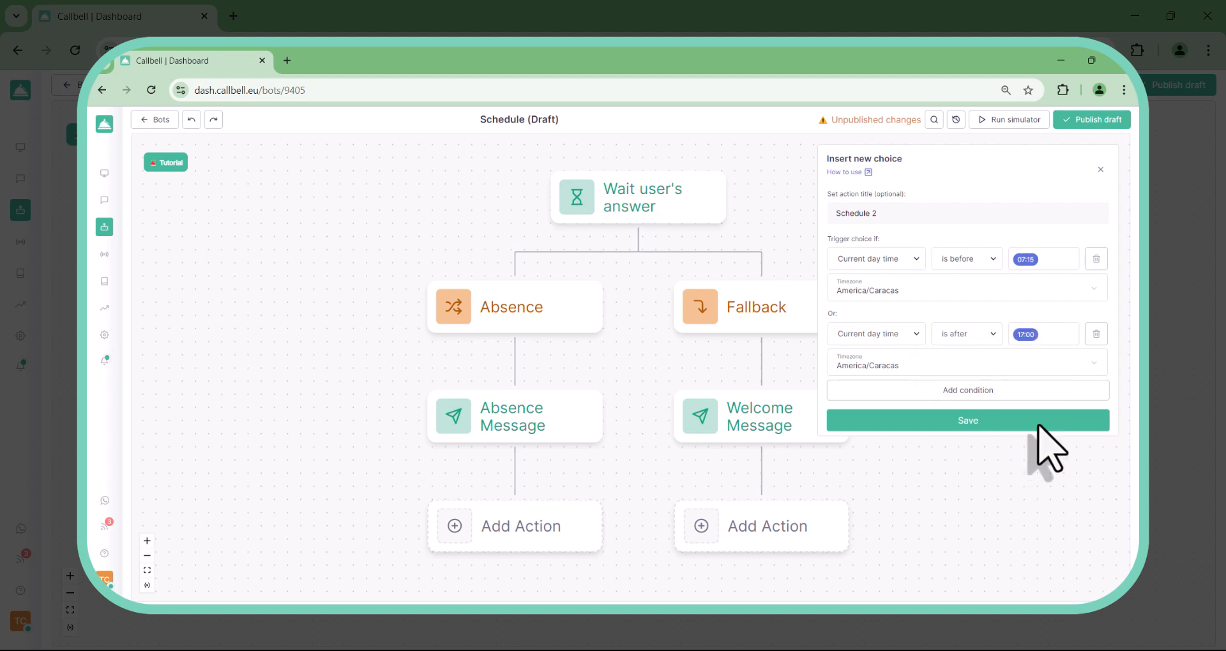
Add a third condition joined with And to the Schedule 2 choice: Current weekday is weekend.
click(983, 391)
click(894, 409)
scroll(903, 511, down, 3)
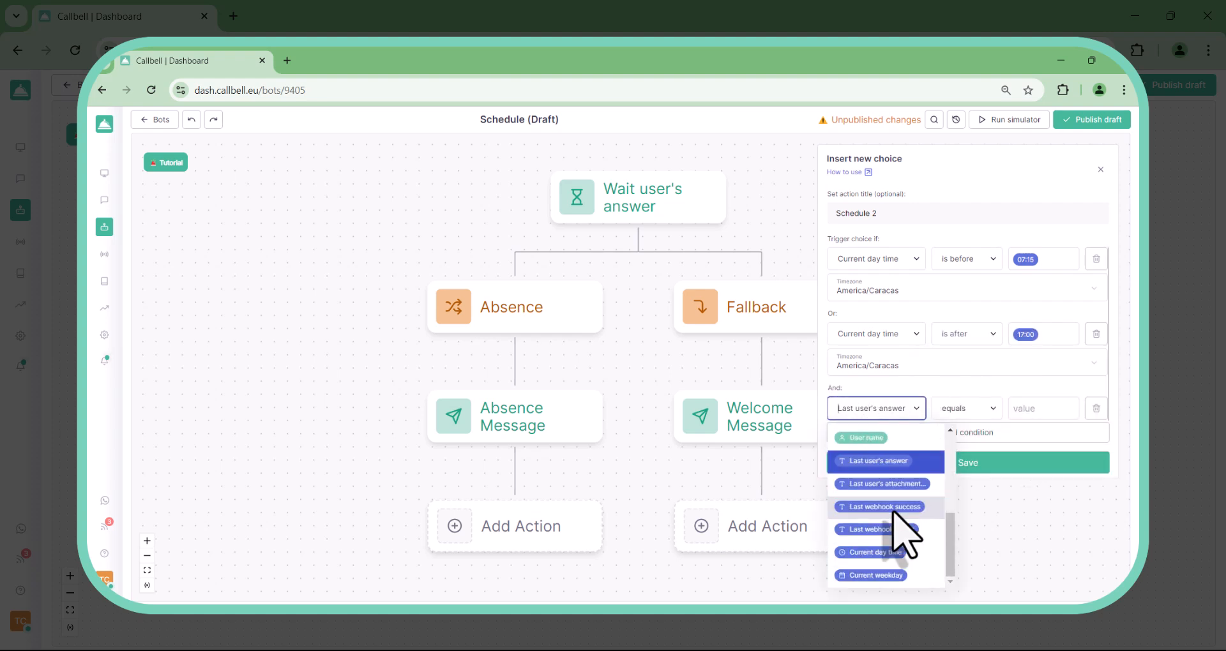
click(903, 578)
click(980, 407)
click(974, 450)
Set the timezone of all three Schedule 2 conditions to America/Los_Angeles.
click(900, 290)
click(922, 367)
click(925, 361)
click(926, 407)
click(926, 404)
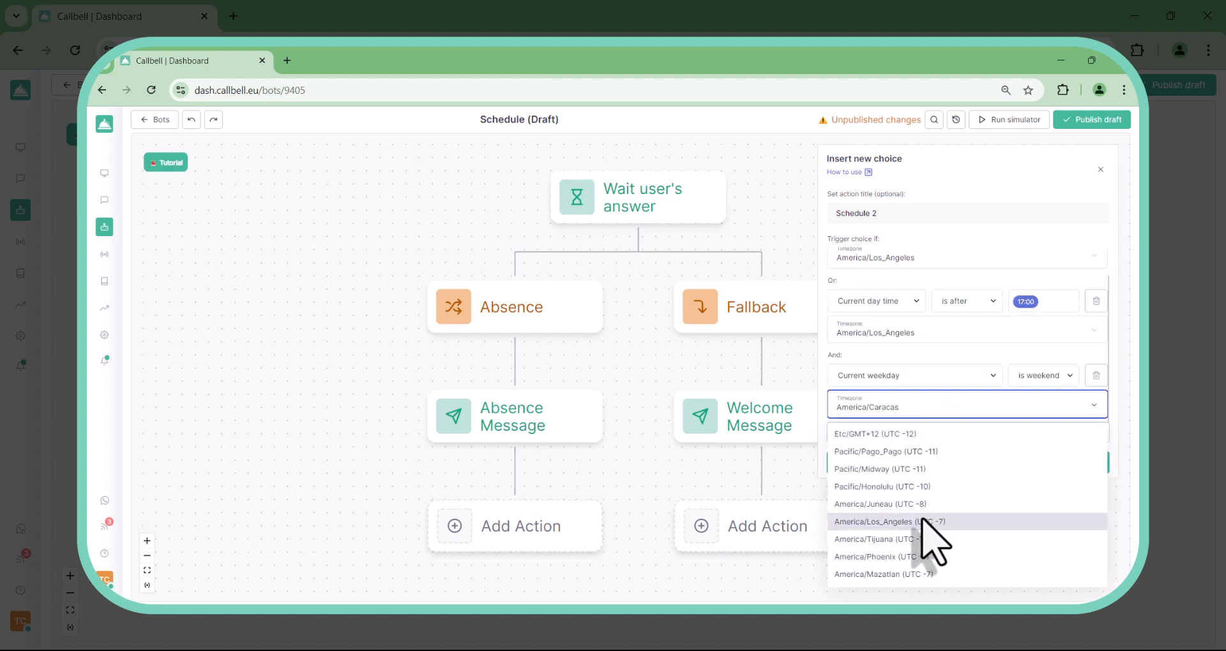
click(923, 503)
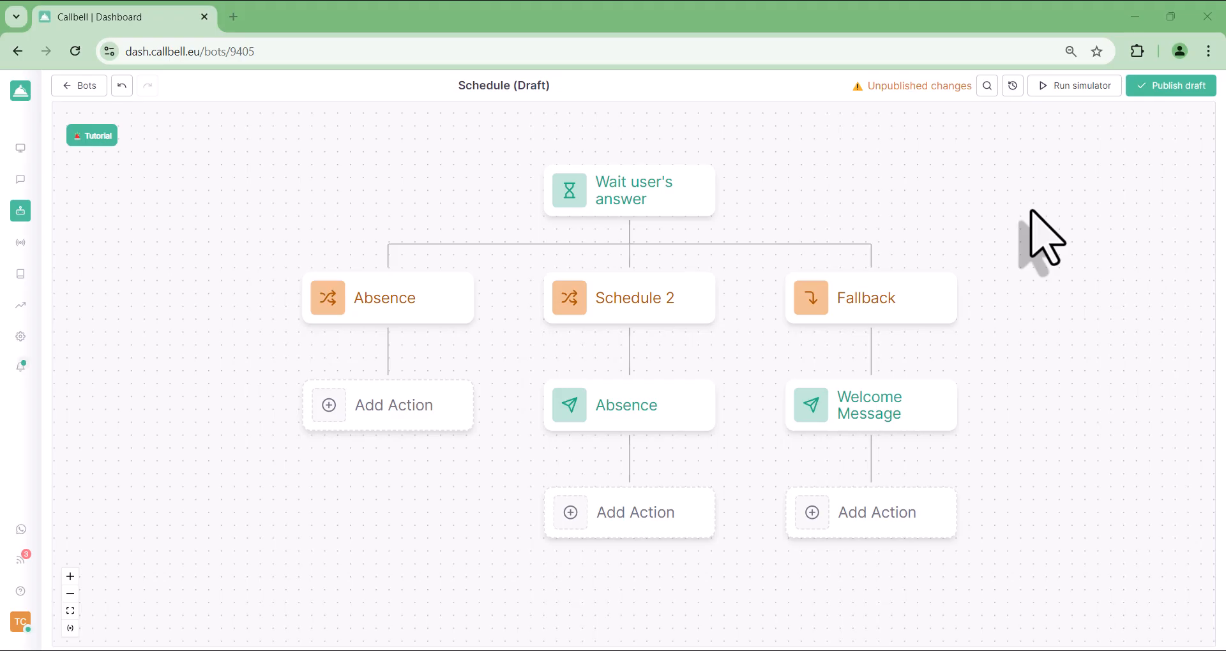
Fill the empty Absence branch with a Send message action titled Absence Message, saying nobody is available and to write during opening hours.
click(418, 409)
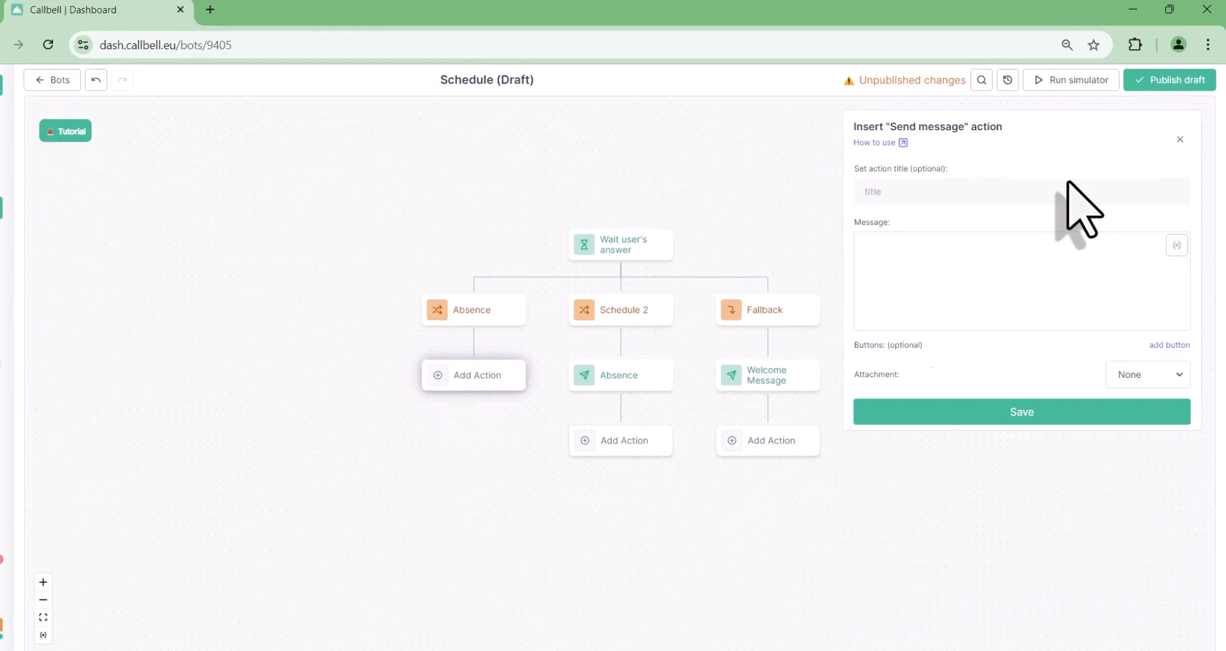
click(1062, 181)
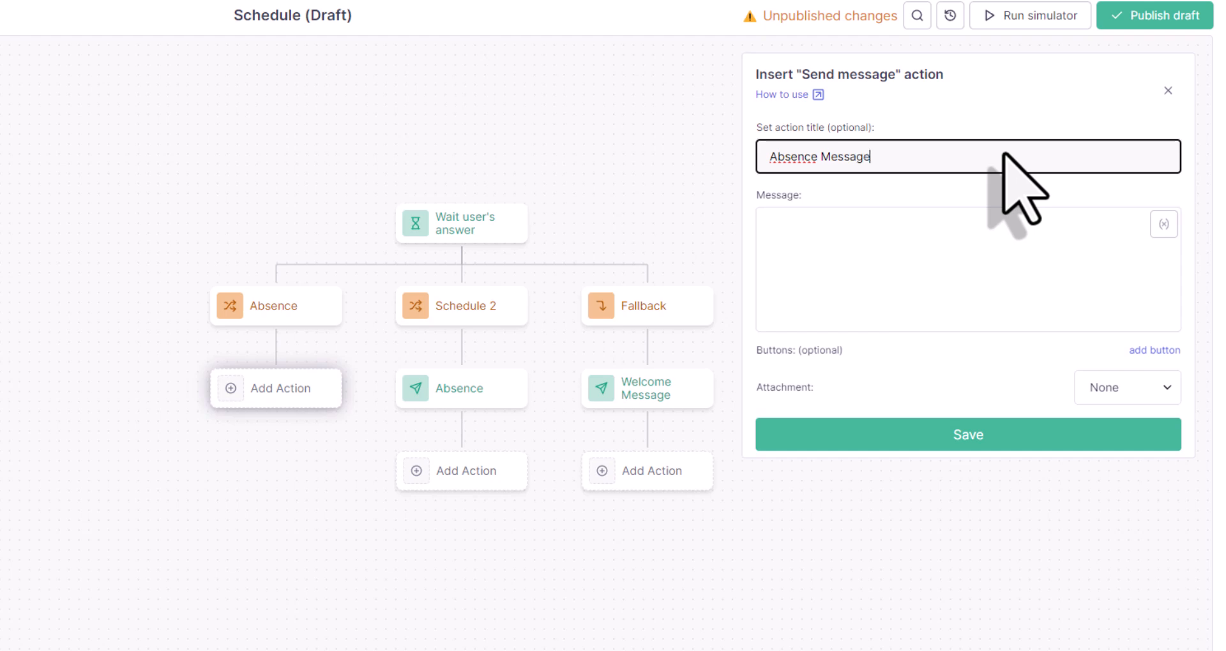
click(976, 256)
text(Hello, at this time we are not available, you can write to us during our opening hours and we will gladly assist you.)
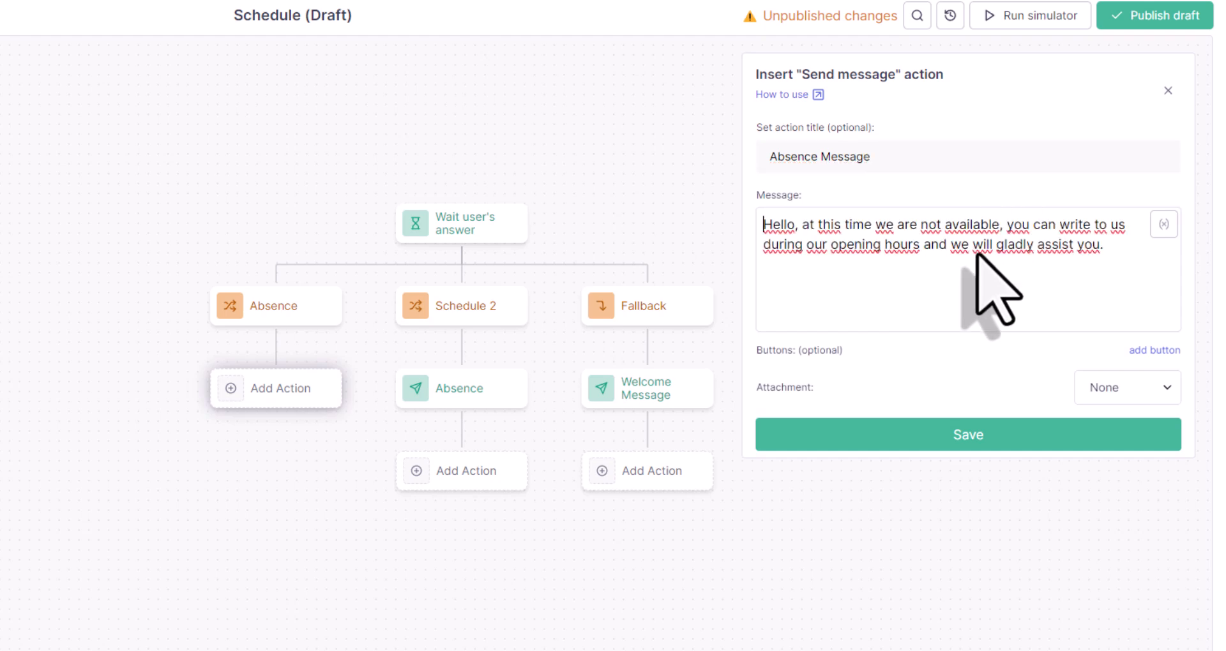
click(977, 435)
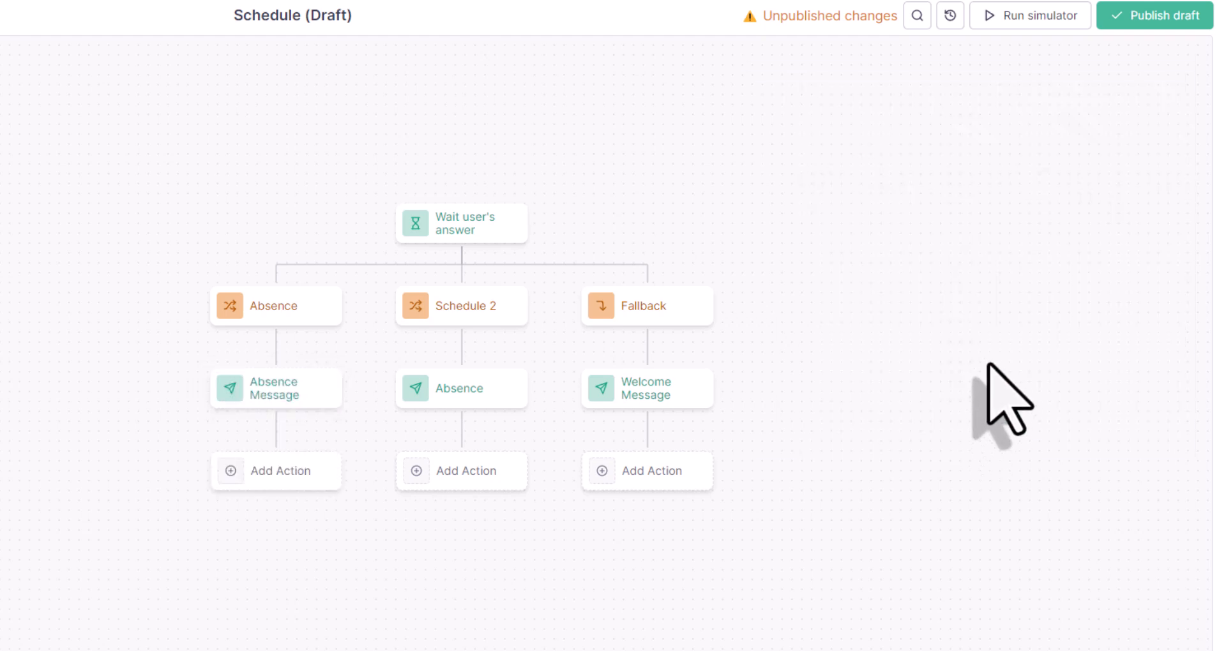
Run the bot simulator and send the test message "Hello!".
click(1029, 15)
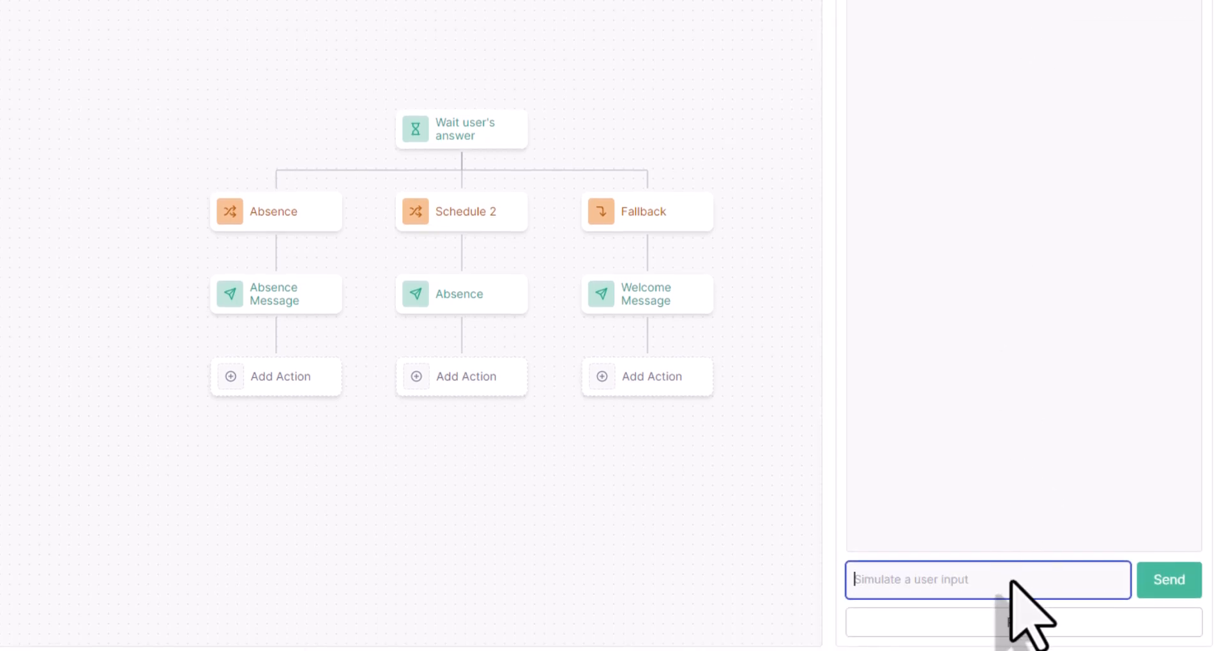
text(Hello!)
key(Return)
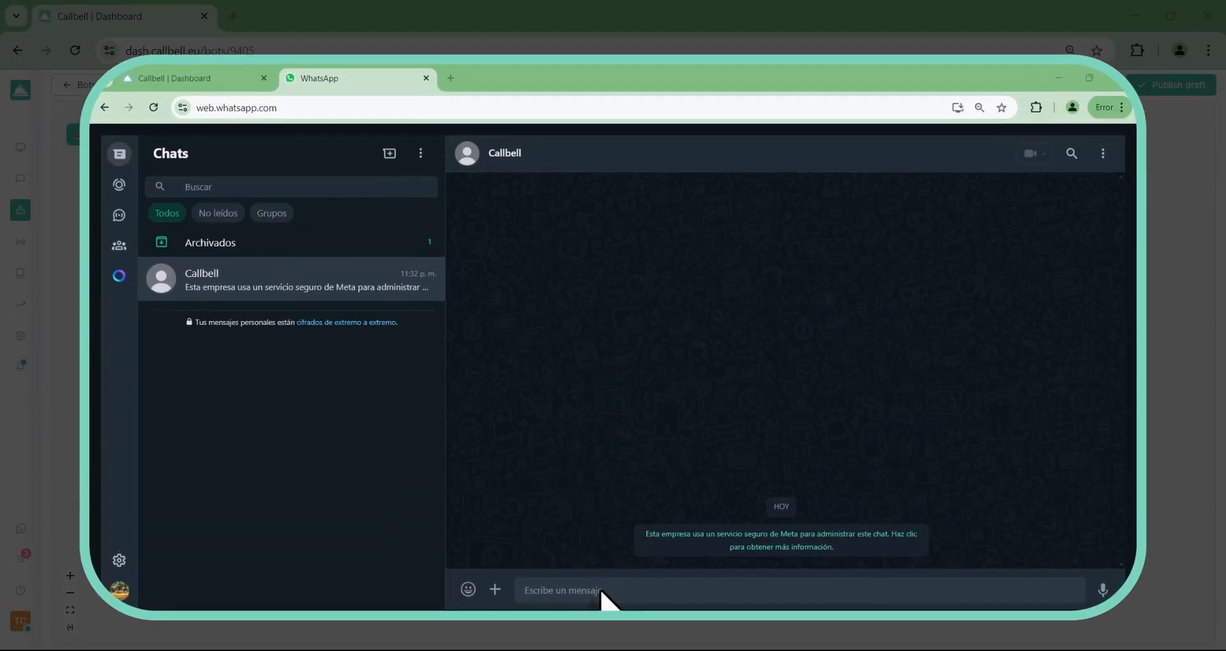
In WhatsApp Web, send "Hola, necesito ayuda!" to the Callbell chat and answer the bot's reply with Sì.
text(Hola)
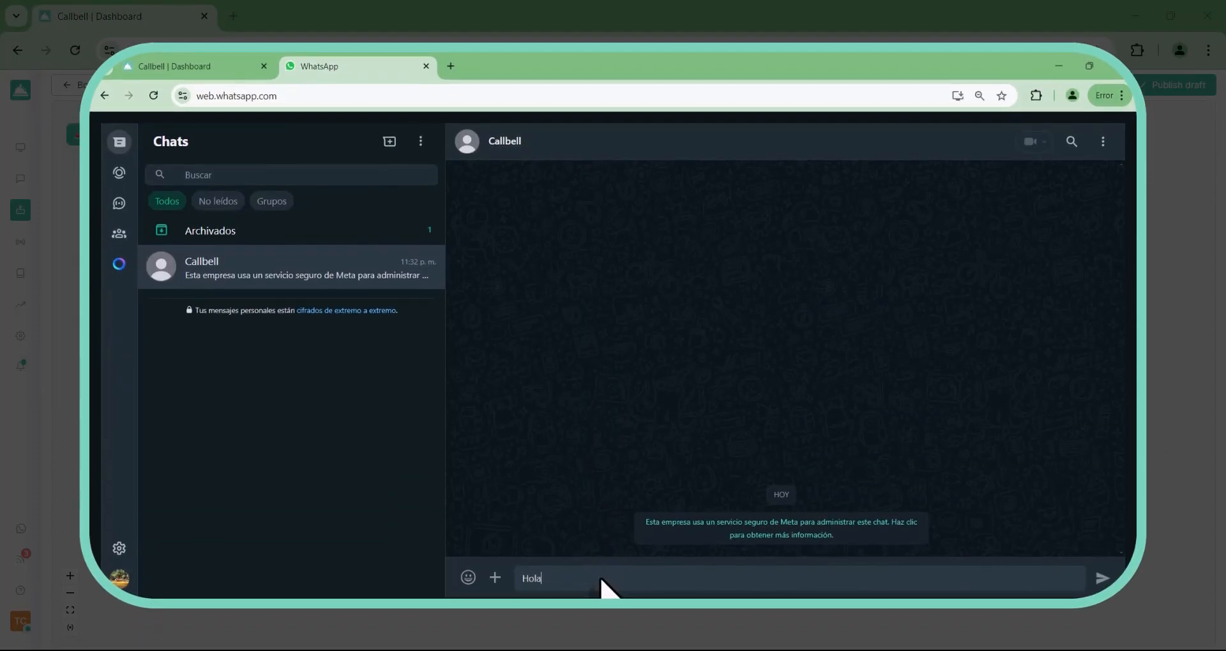
text(, necesito ayuda!)
key(Return)
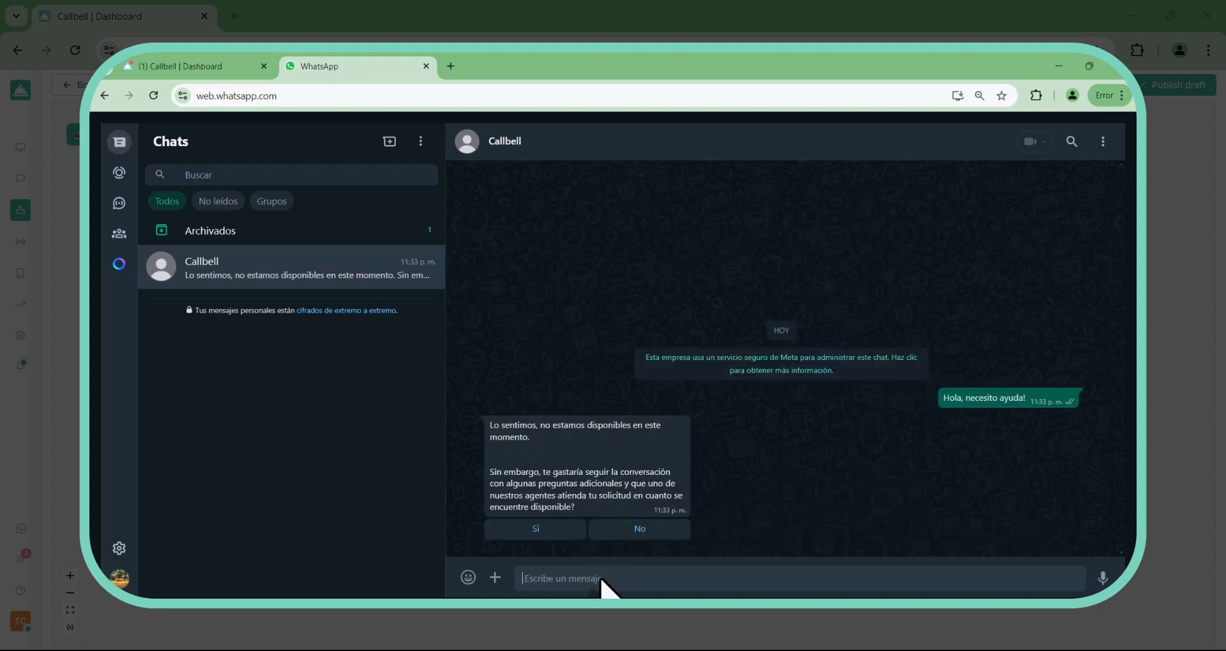
click(539, 530)
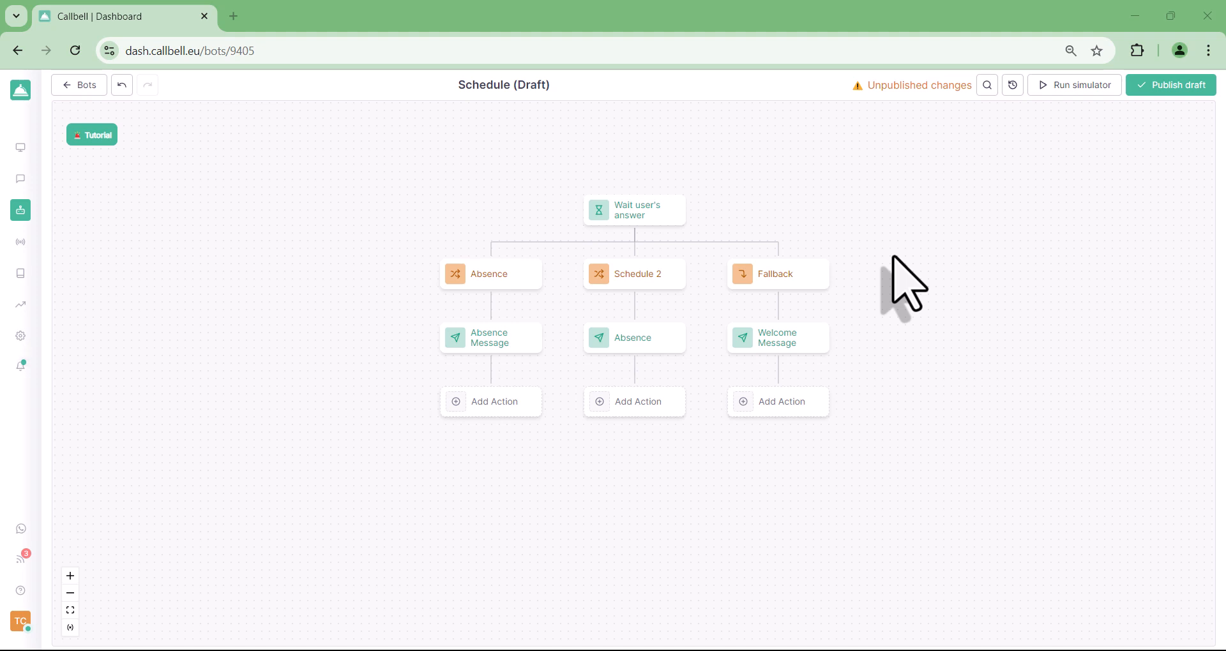
Append to the Absence Message text an offer to continue with qualifying questions, noting that an agent will assist as soon as available.
click(498, 345)
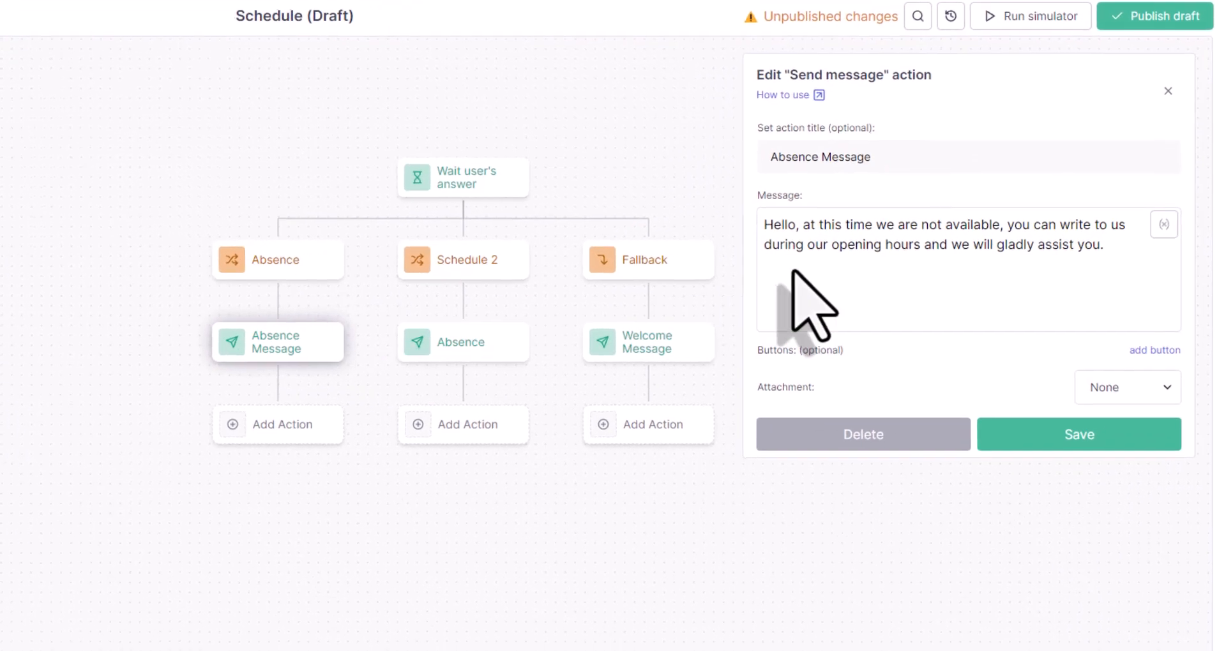
click(793, 271)
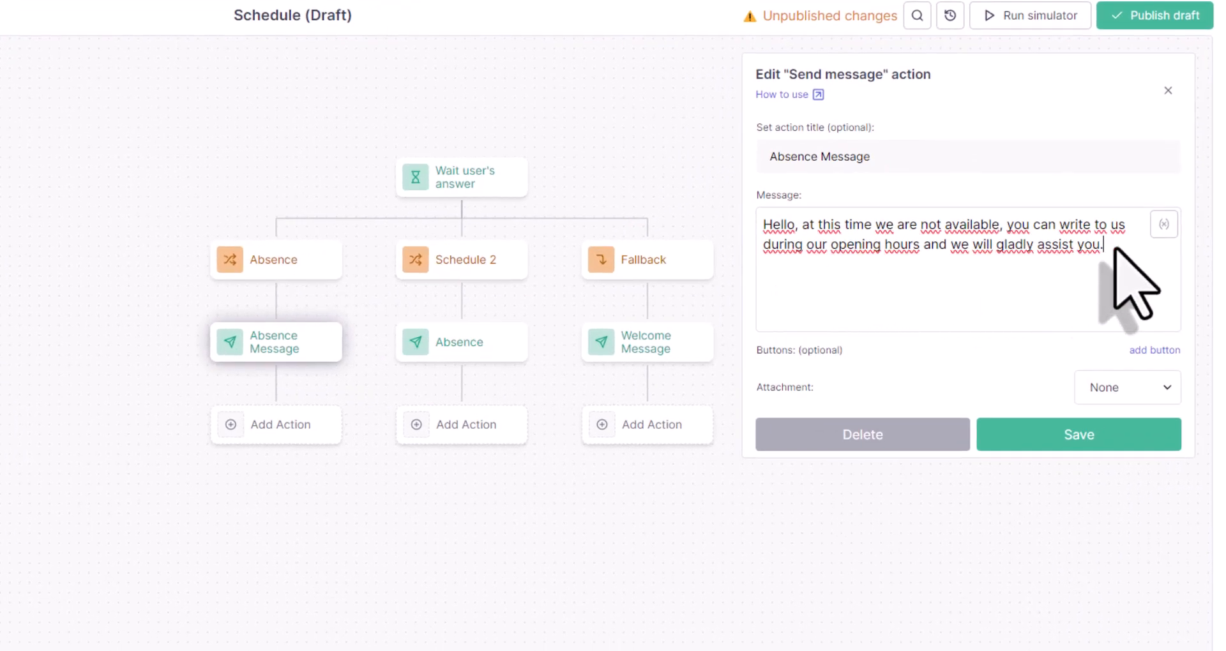
key(ctrl+v)
scroll(1115, 249, down, 1)
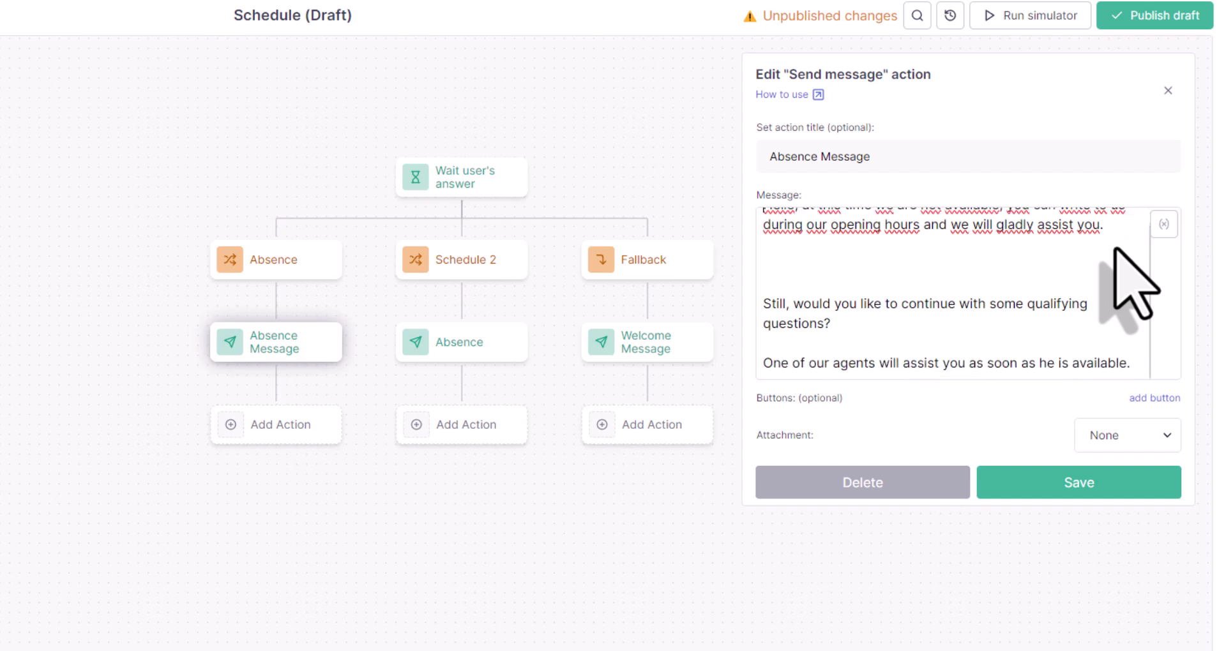
Add two reply buttons titled Yes and No to the Absence Message and save it.
click(1160, 398)
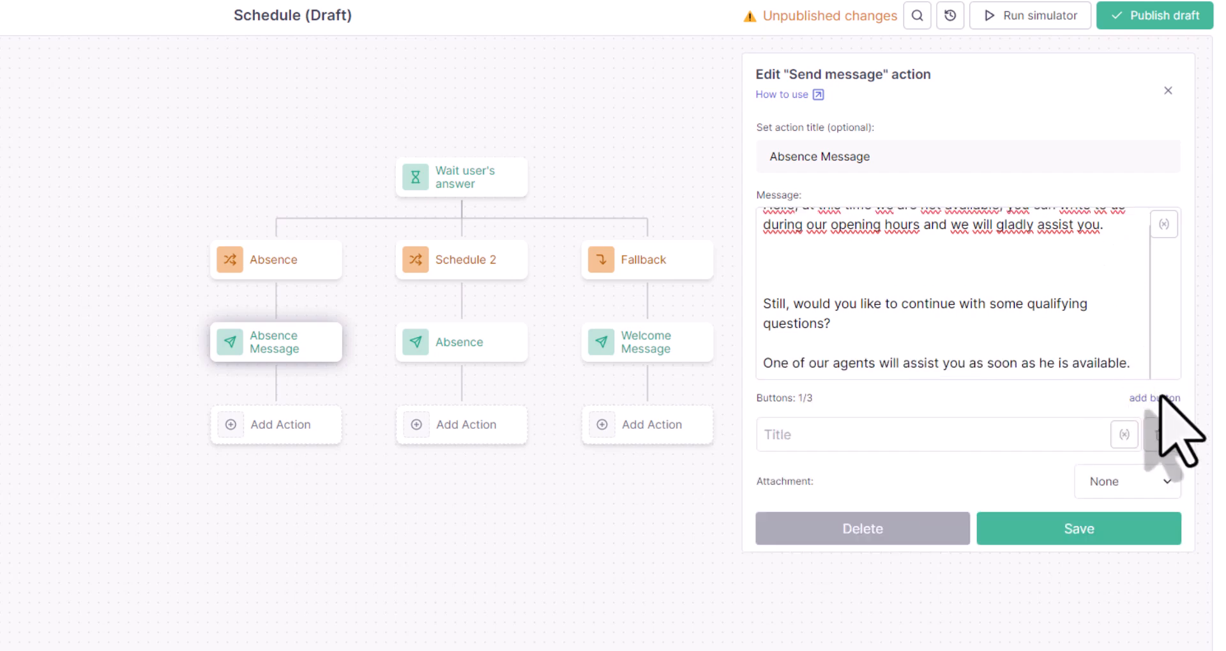
click(1157, 398)
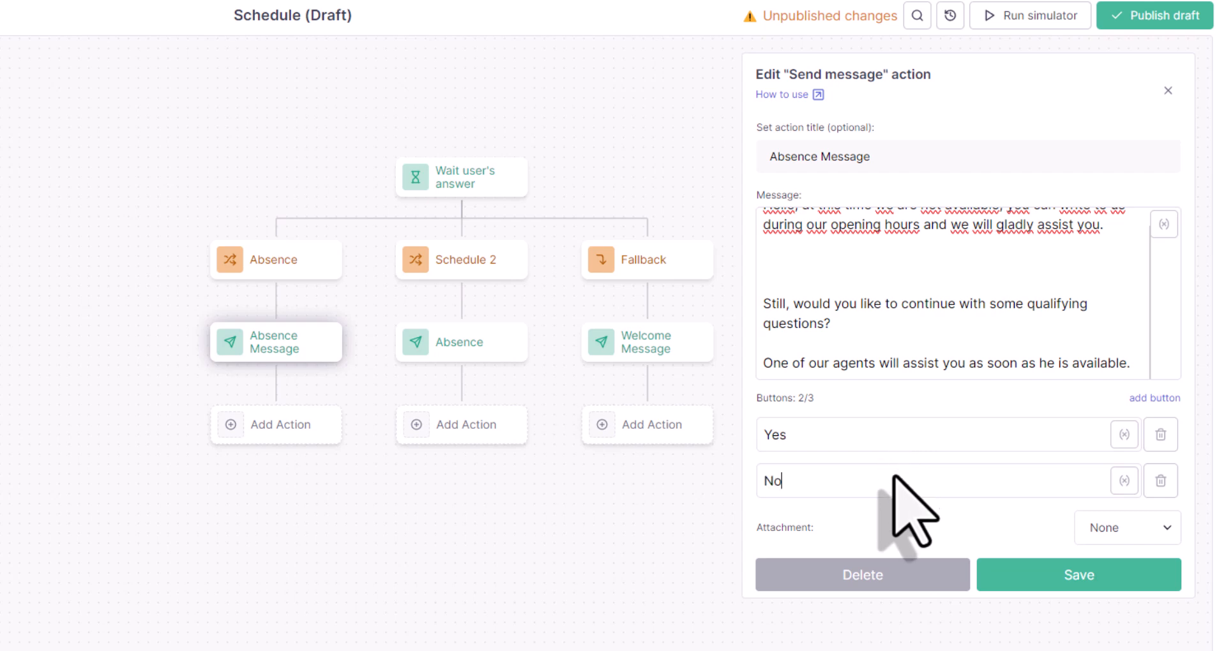
click(1018, 574)
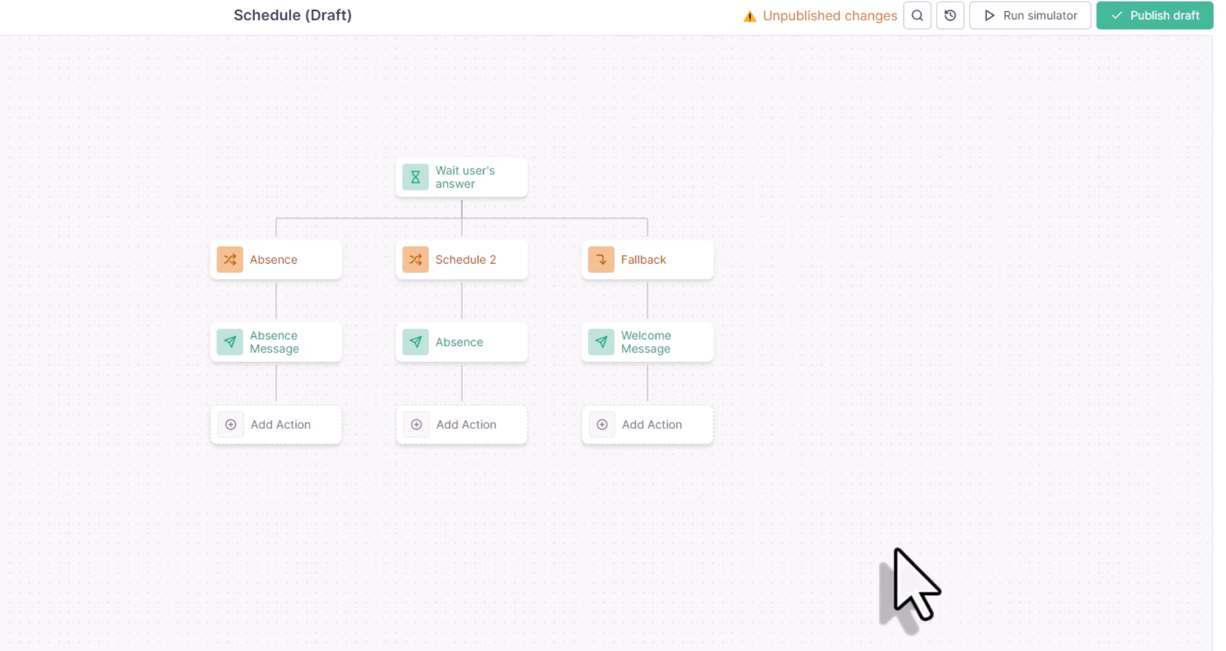
Add a Wait user's answer action below the Absence Message, without a title or fallback duration.
click(275, 440)
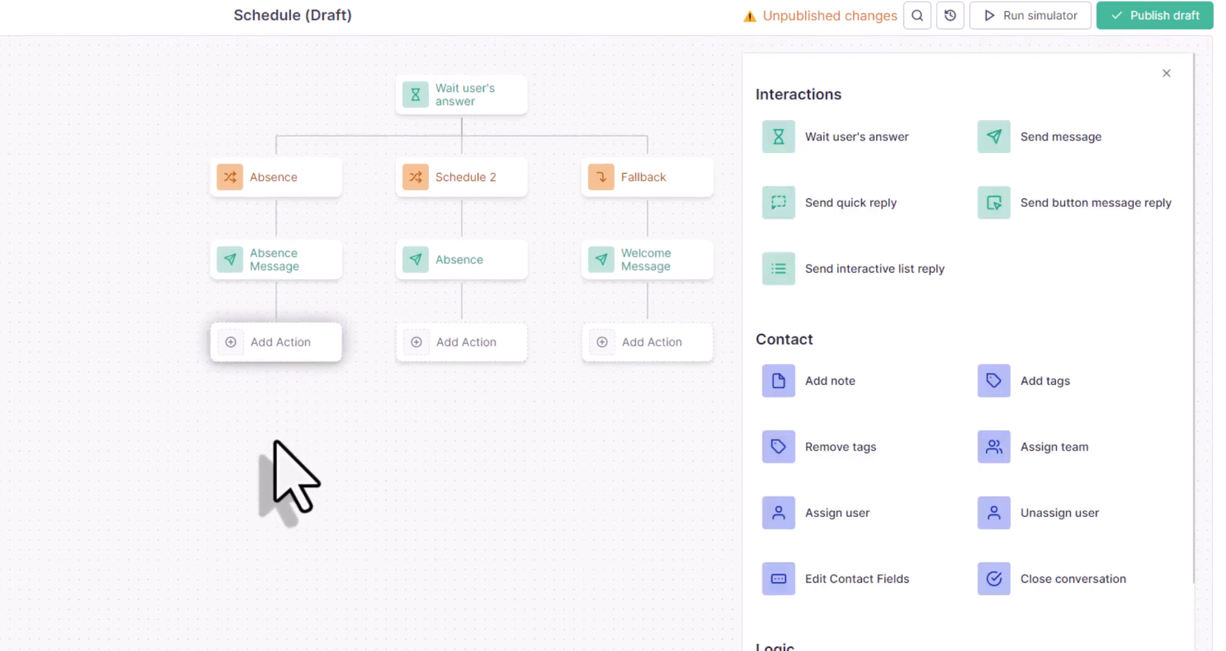
click(854, 138)
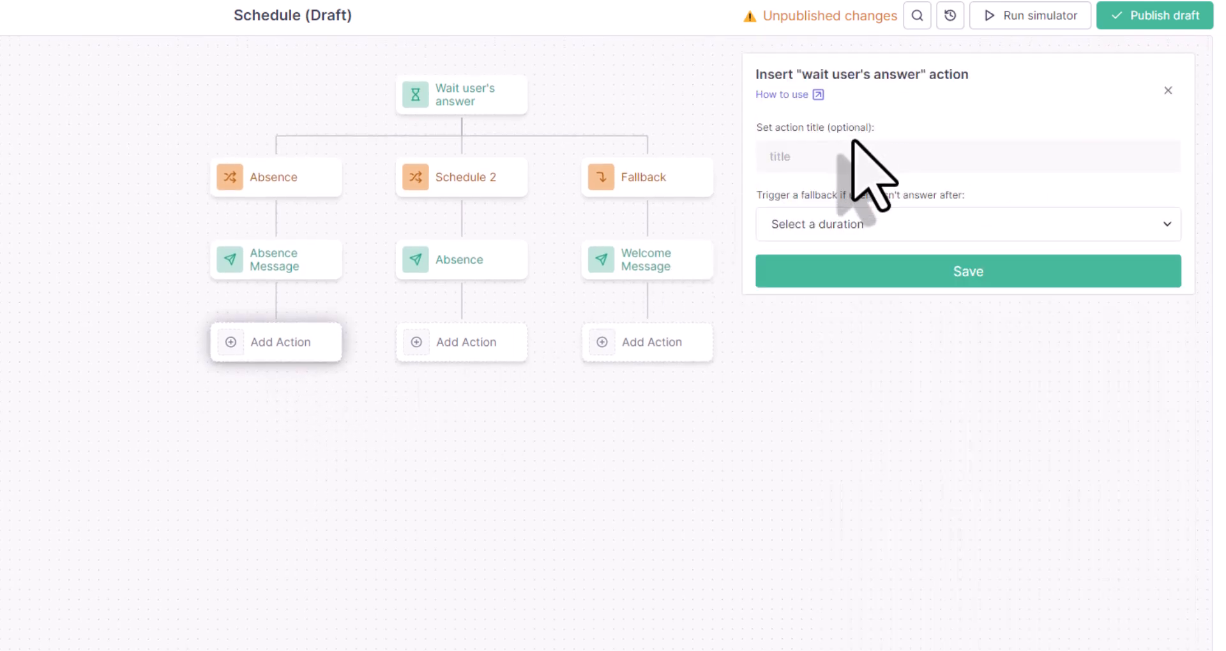
click(865, 269)
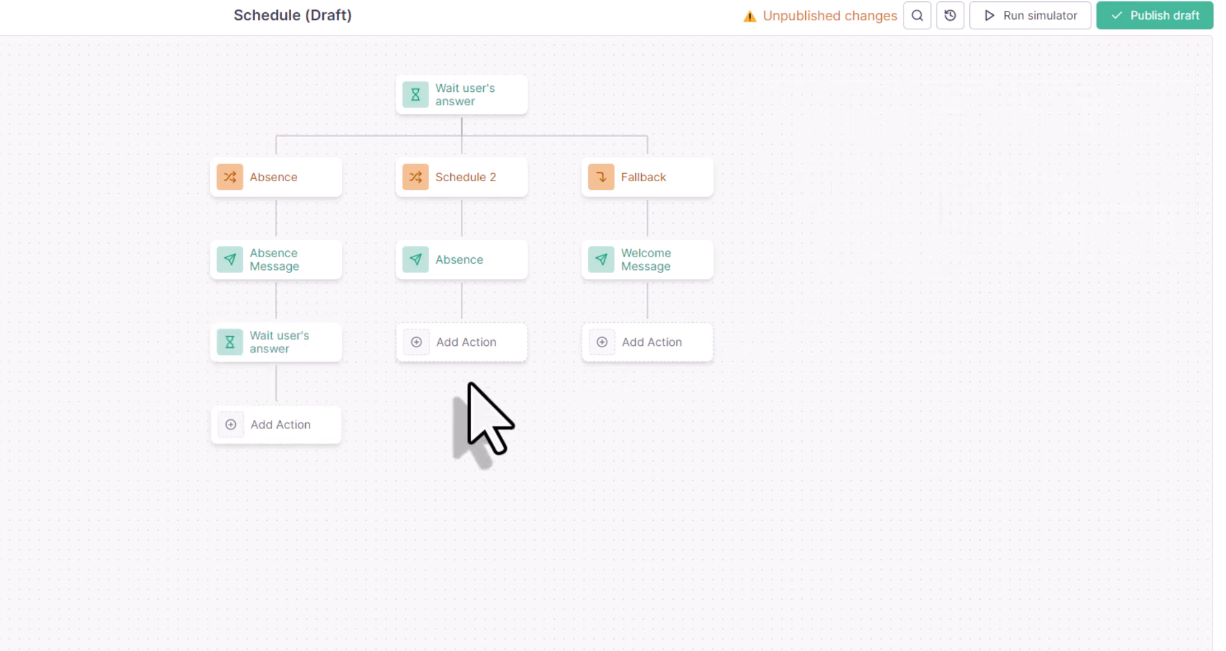
Add a choice titled Answer below the Absence branch's wait action, triggered when the last user's answer equals Yes or yes.
click(292, 434)
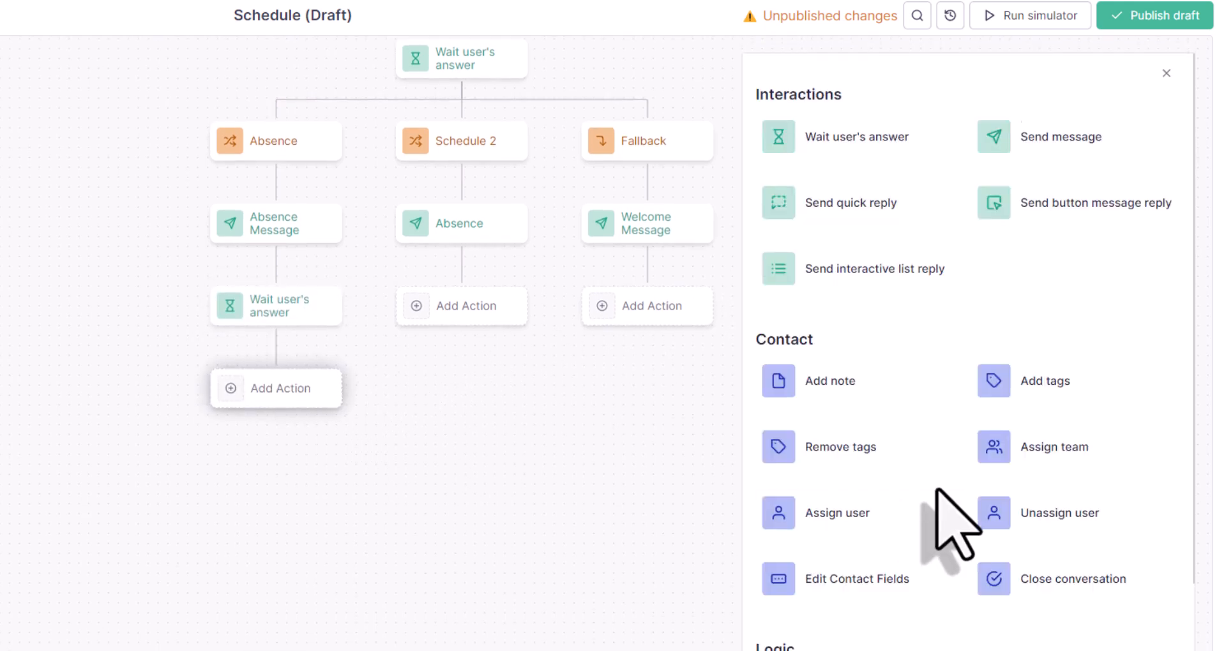
scroll(938, 498, down, 3)
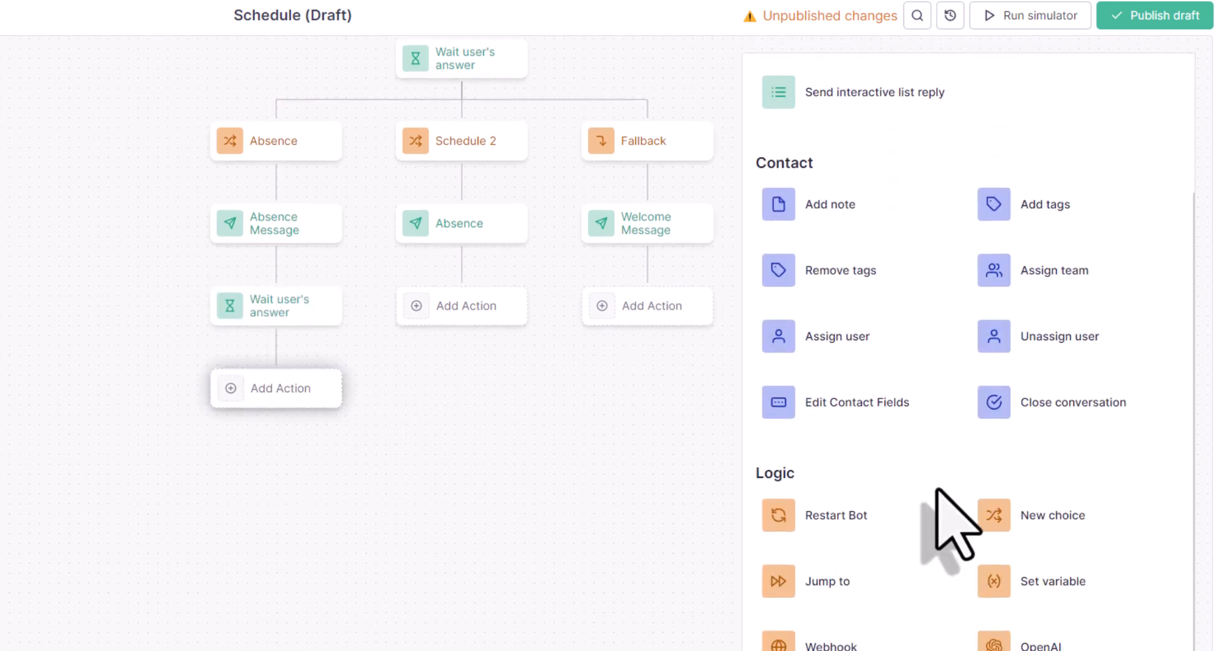
click(1008, 508)
click(1080, 223)
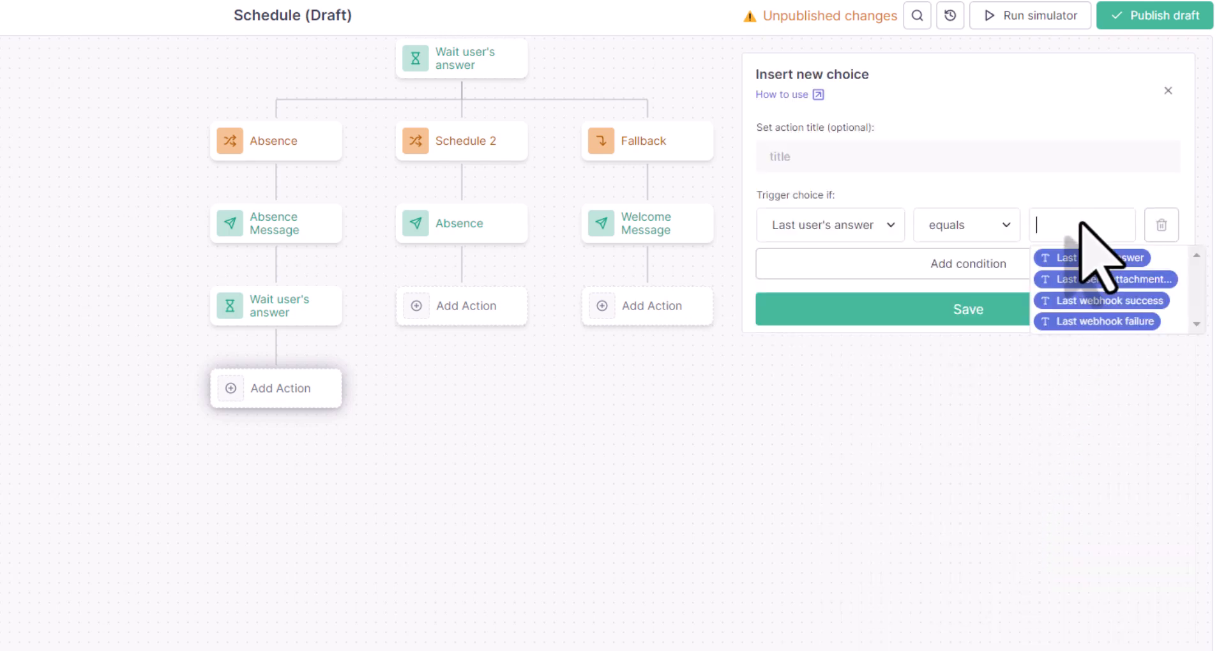
text(Yes)
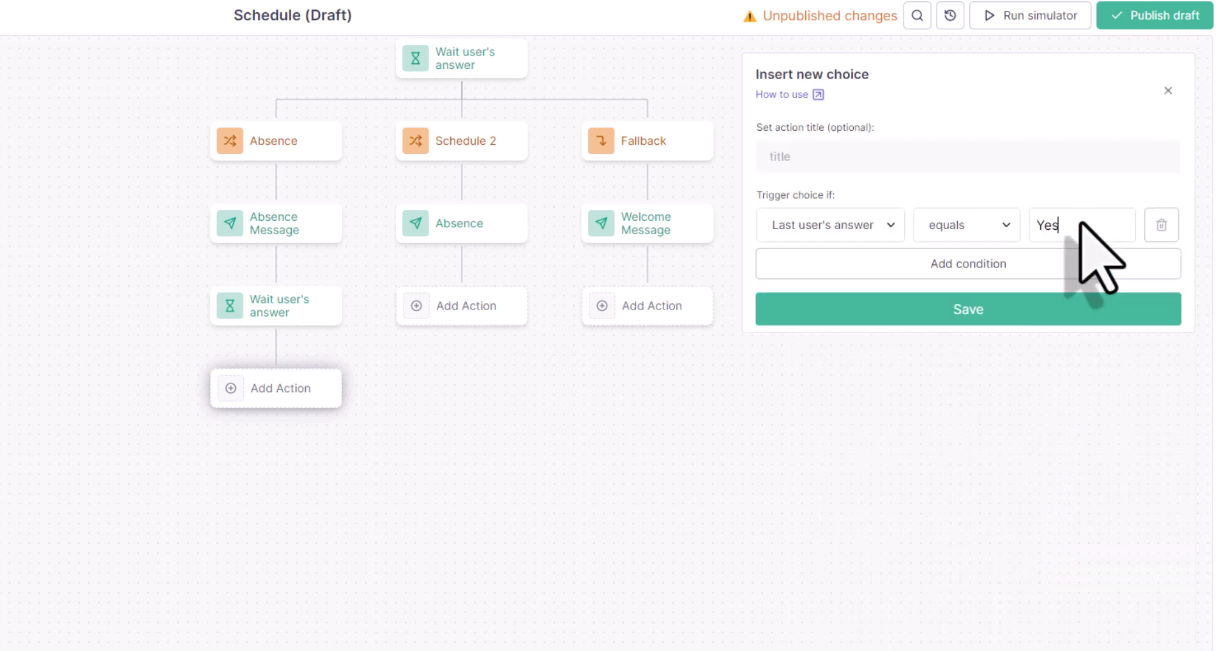
click(1067, 262)
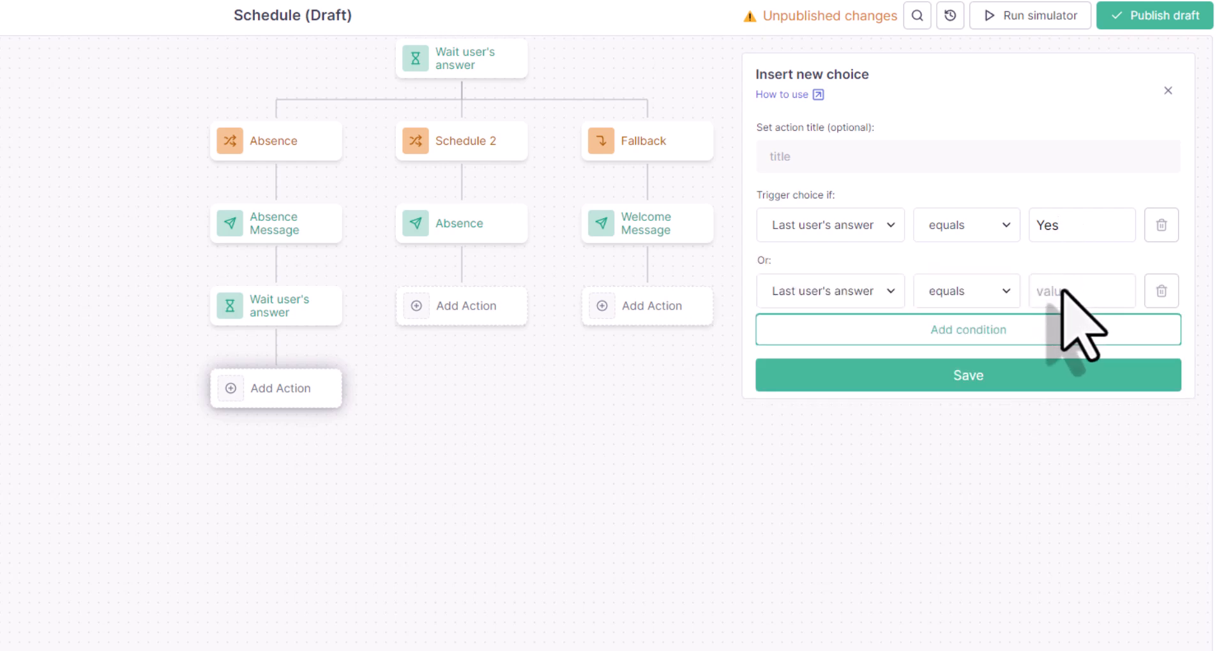
click(1062, 290)
text(yes)
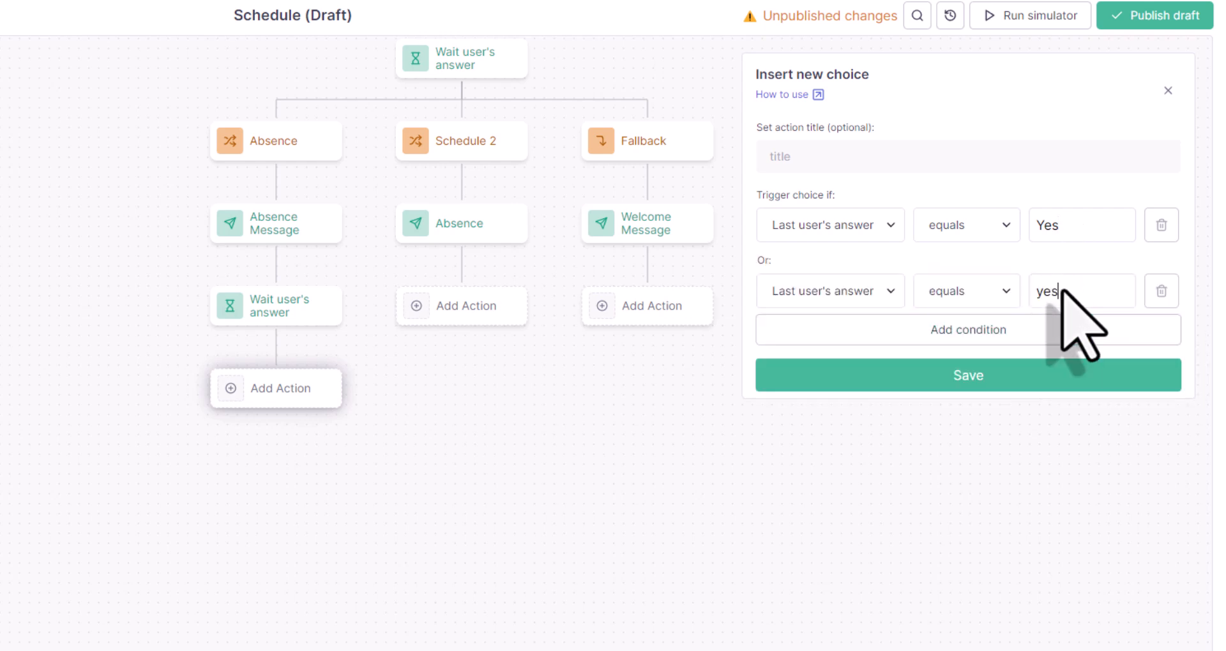
click(904, 169)
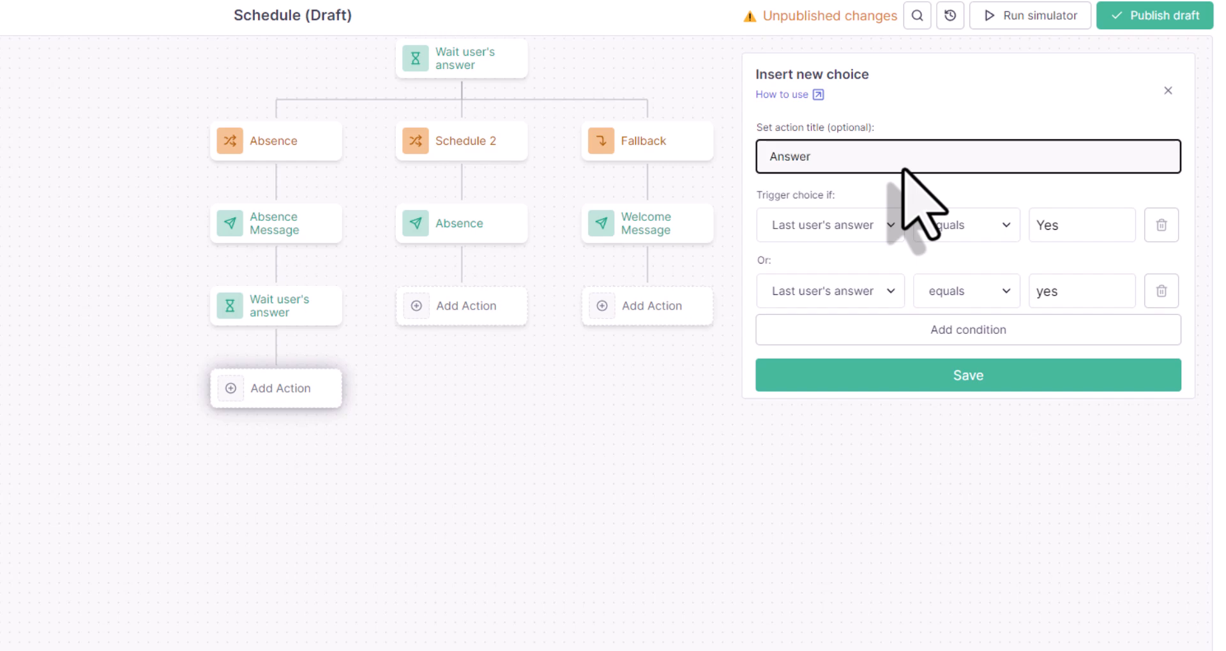
click(933, 377)
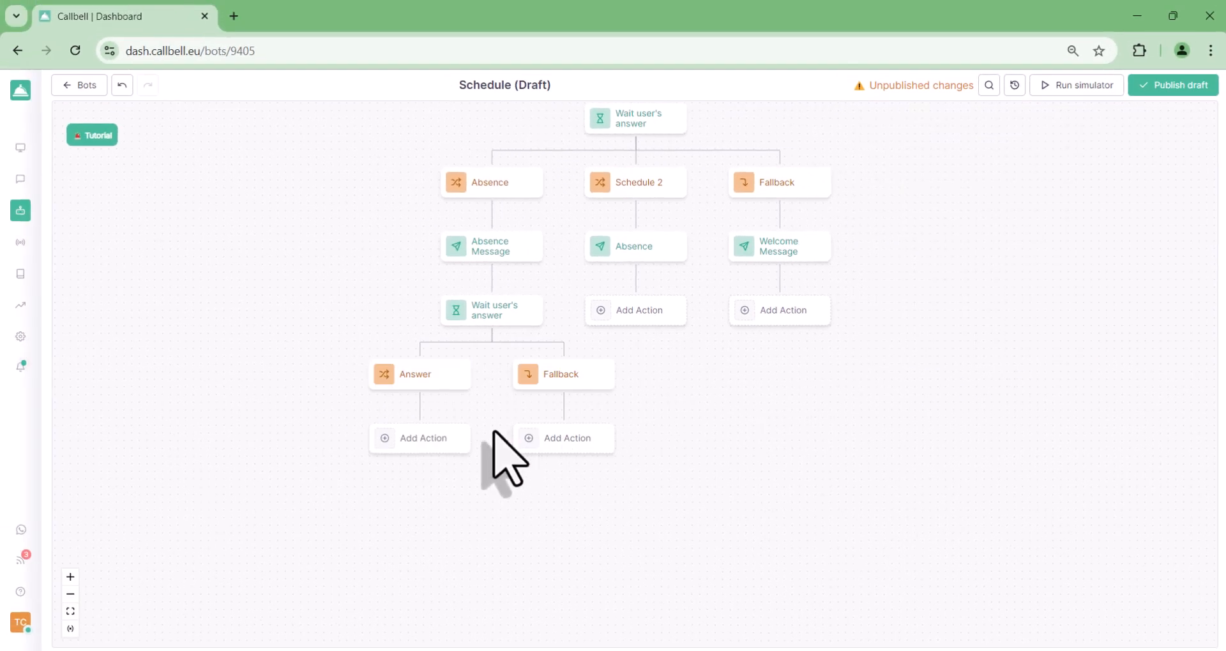
Add an untitled message under Answer reading "Perfect, we will contact you with one of our advisors and as soon as he is available, he will assist you.".
click(453, 444)
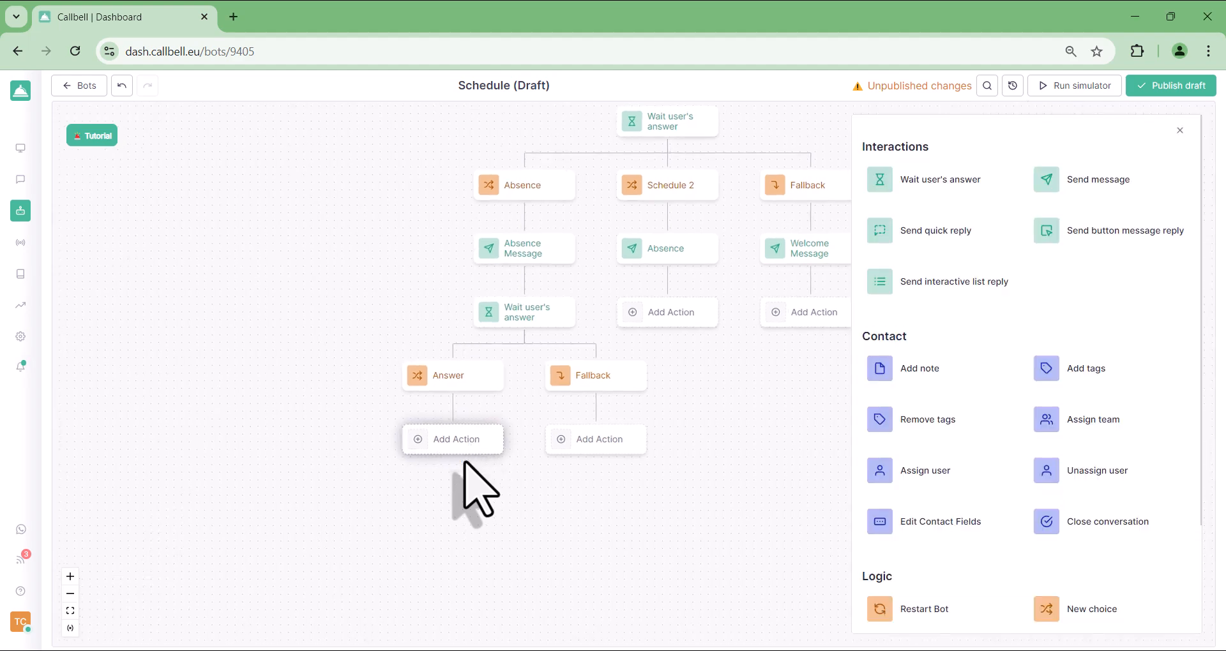
click(1076, 190)
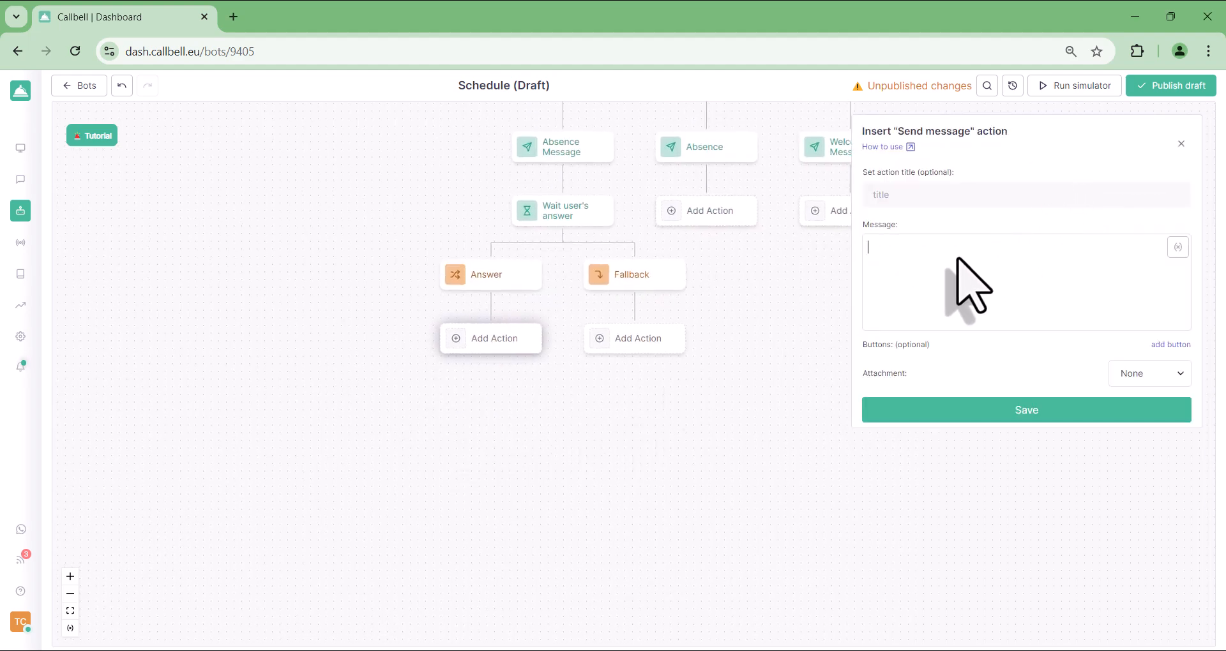
text(Perfect, we will contact you with one of our advisors and as soon as he is available, he will assist you.)
click(1007, 412)
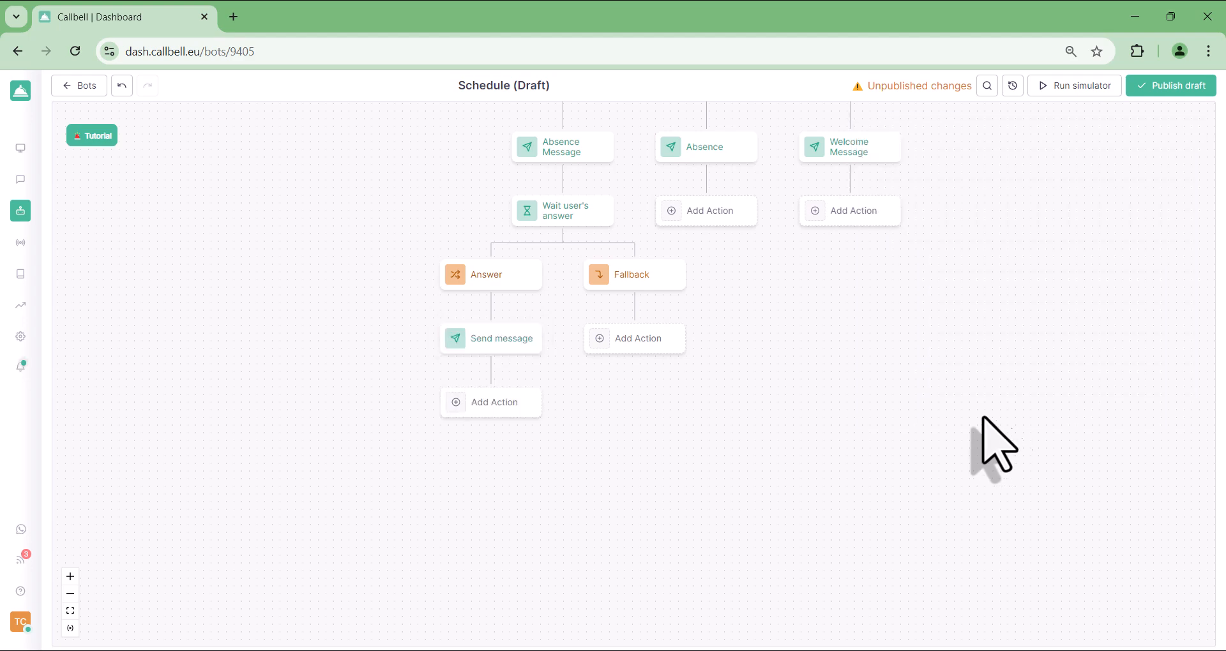
Add an Assign team action for Laboratorio Clinico below the new message in the Answer branch.
click(515, 408)
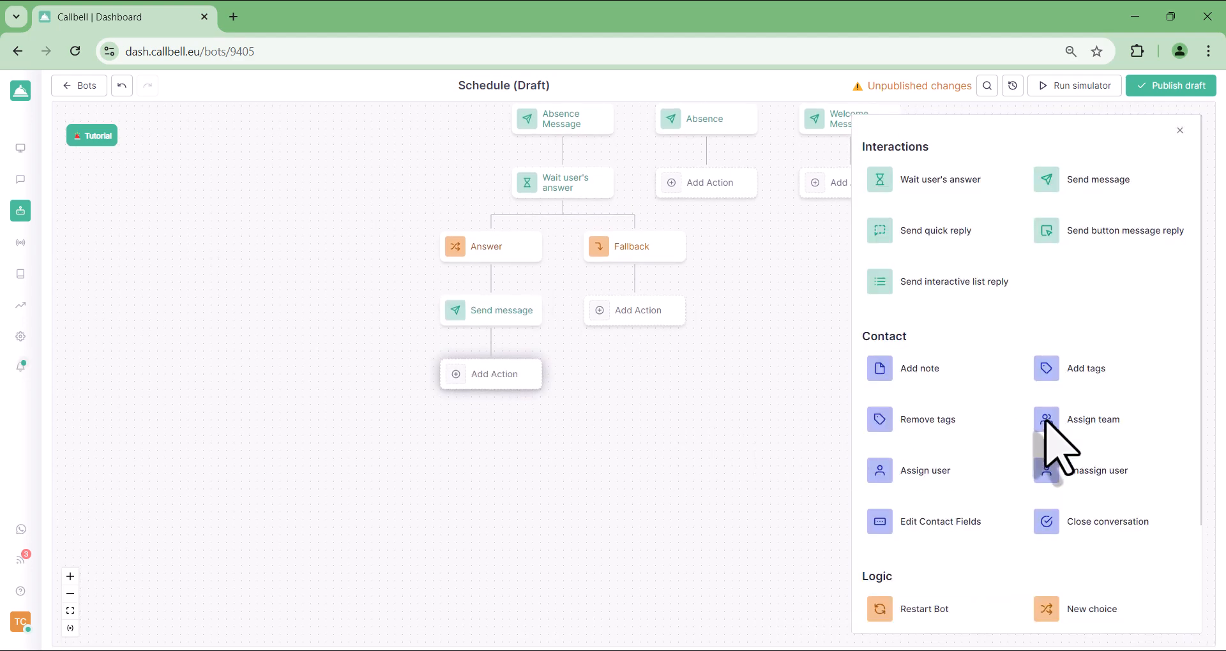
click(1086, 423)
click(1042, 248)
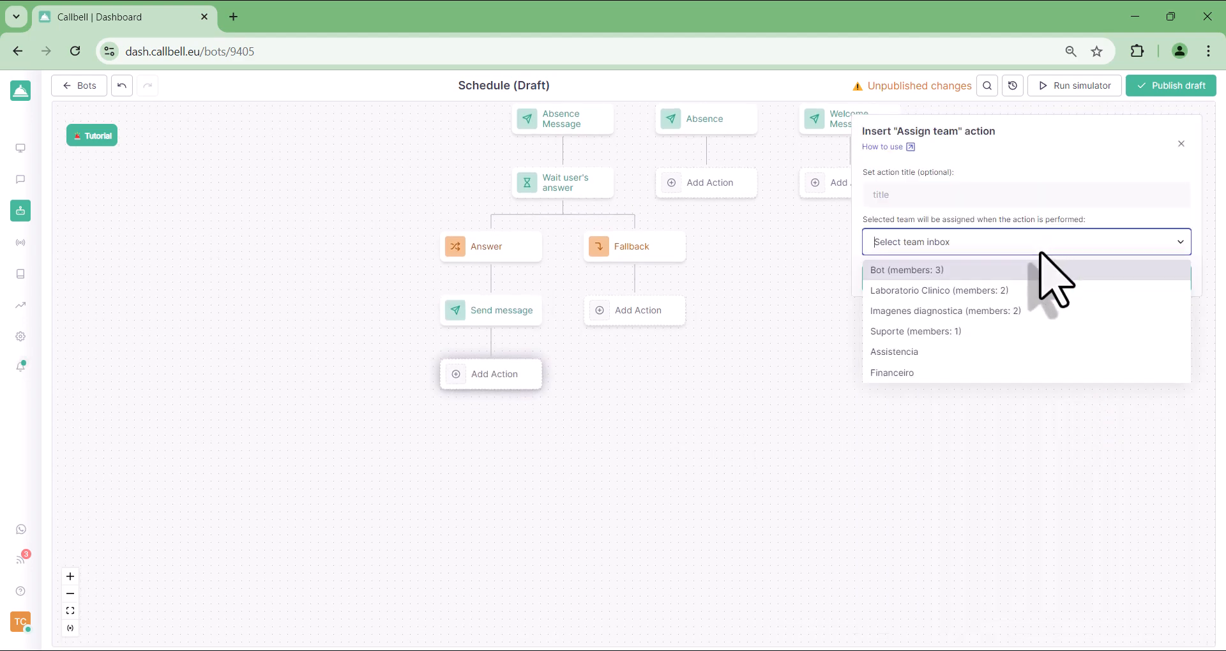
click(1028, 290)
click(1020, 282)
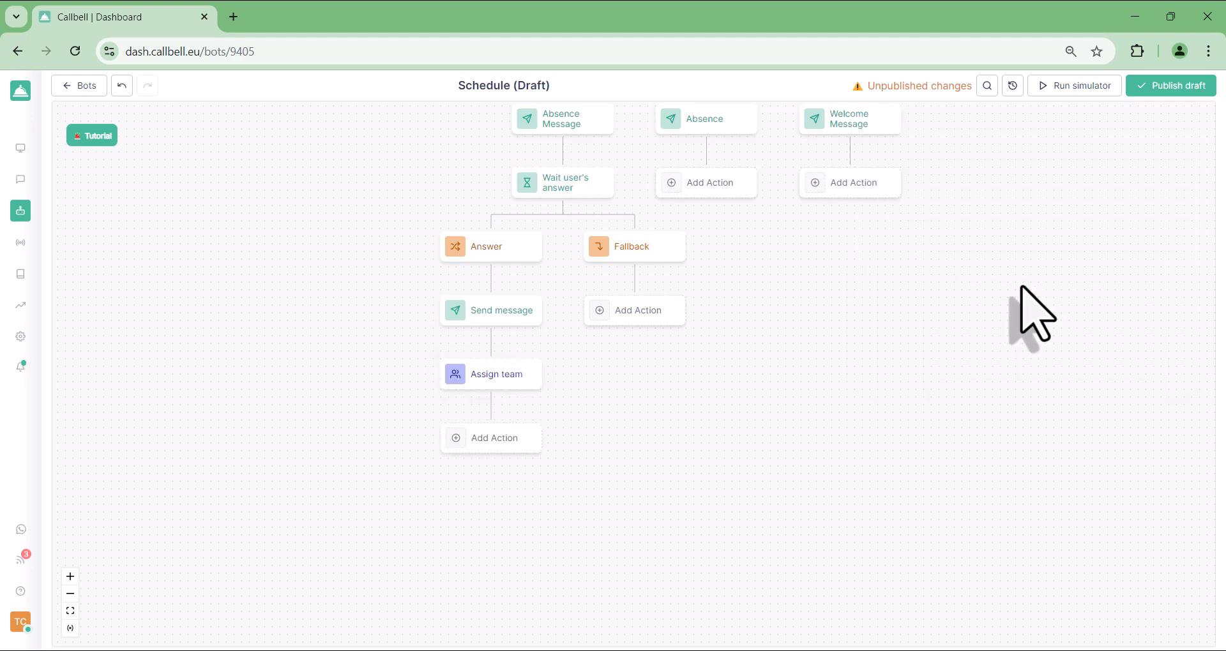
End the Answer branch with a Jump to action whose destination is the Welcome Message.
click(510, 440)
scroll(980, 525, down, 3)
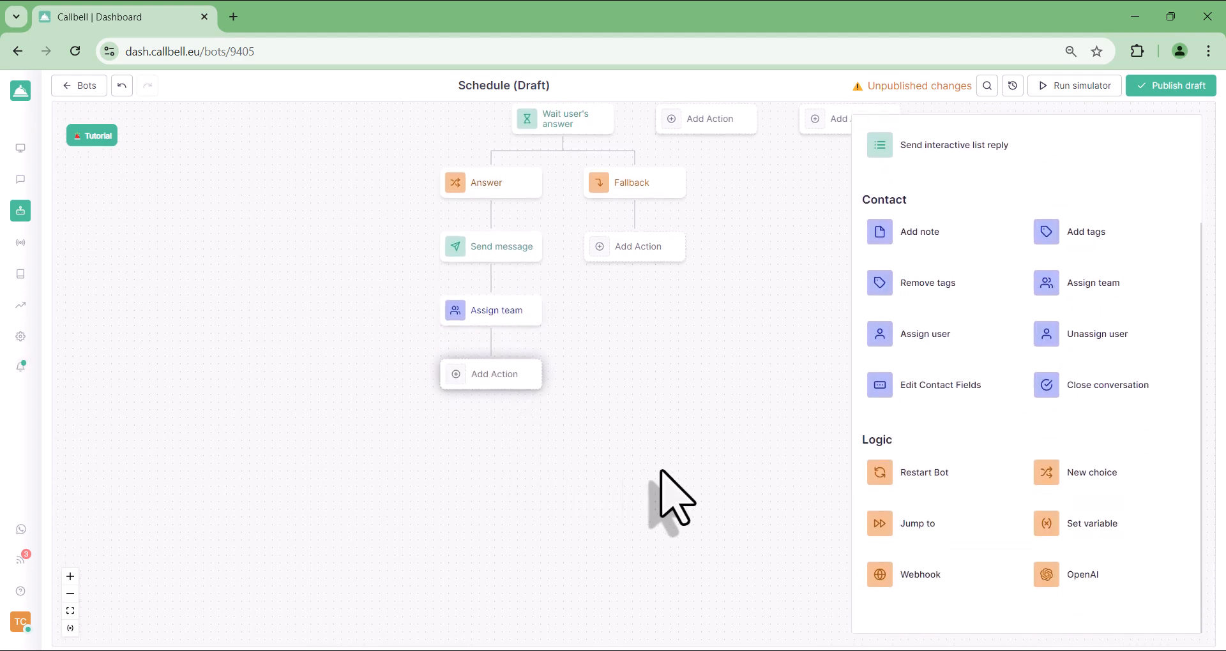
click(979, 525)
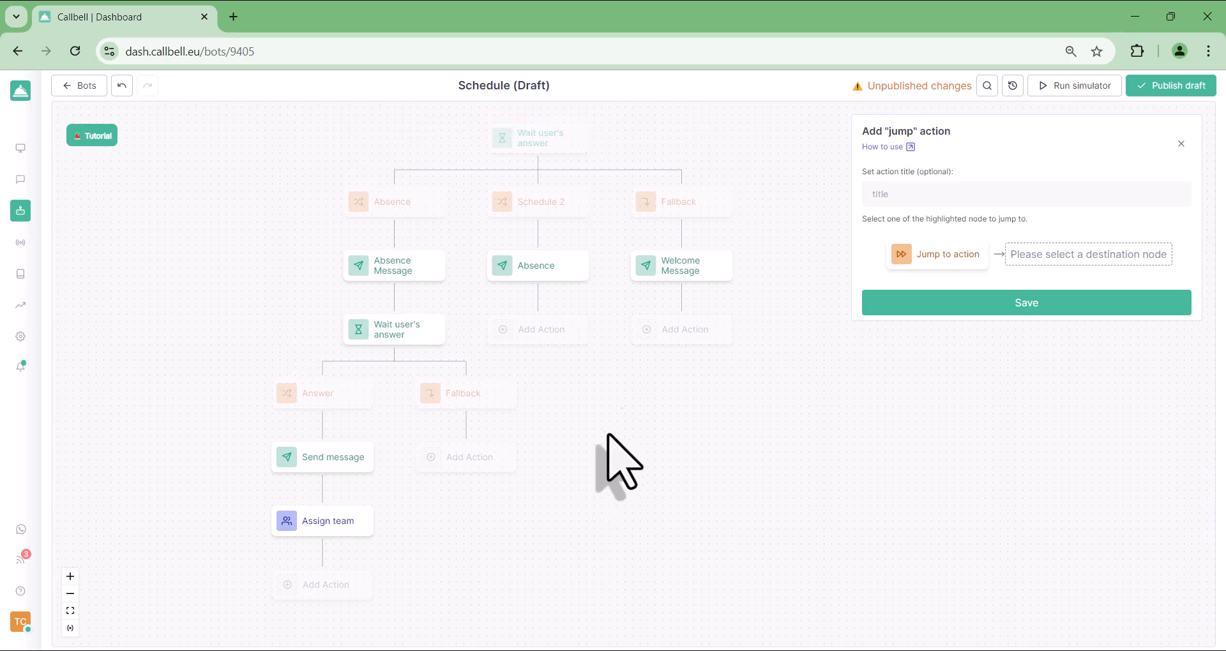
click(688, 271)
click(944, 305)
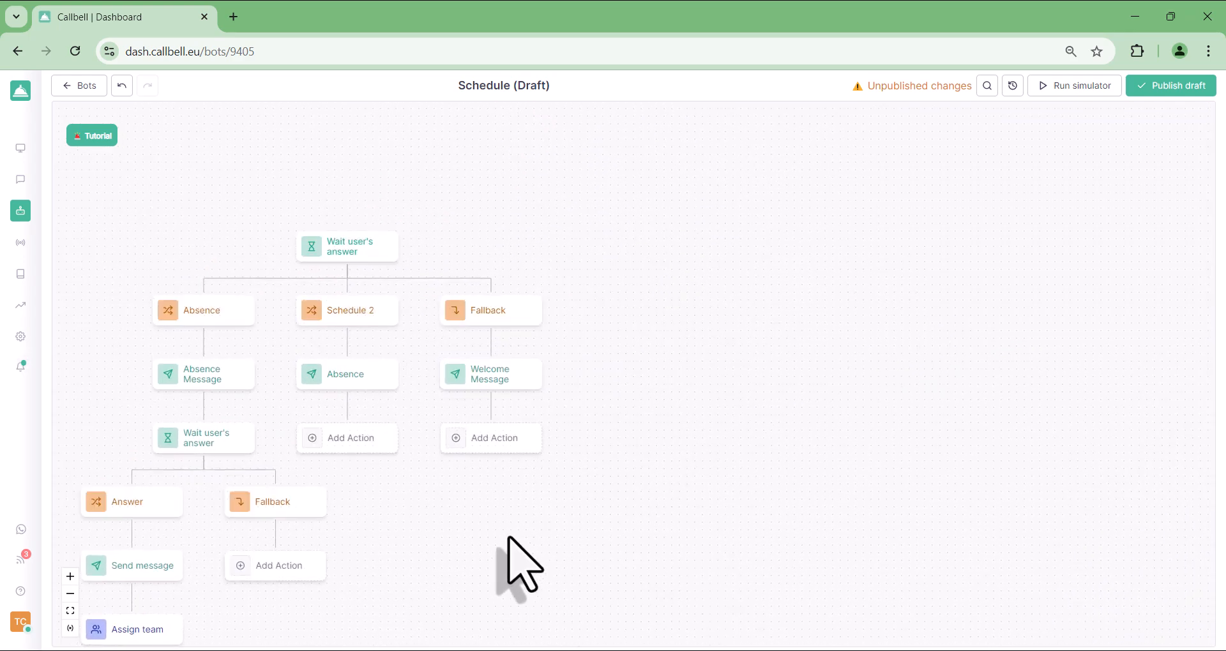
Add an Assign team action for Laboratorio Clinico under the Fallback beside the Answer choice.
click(469, 462)
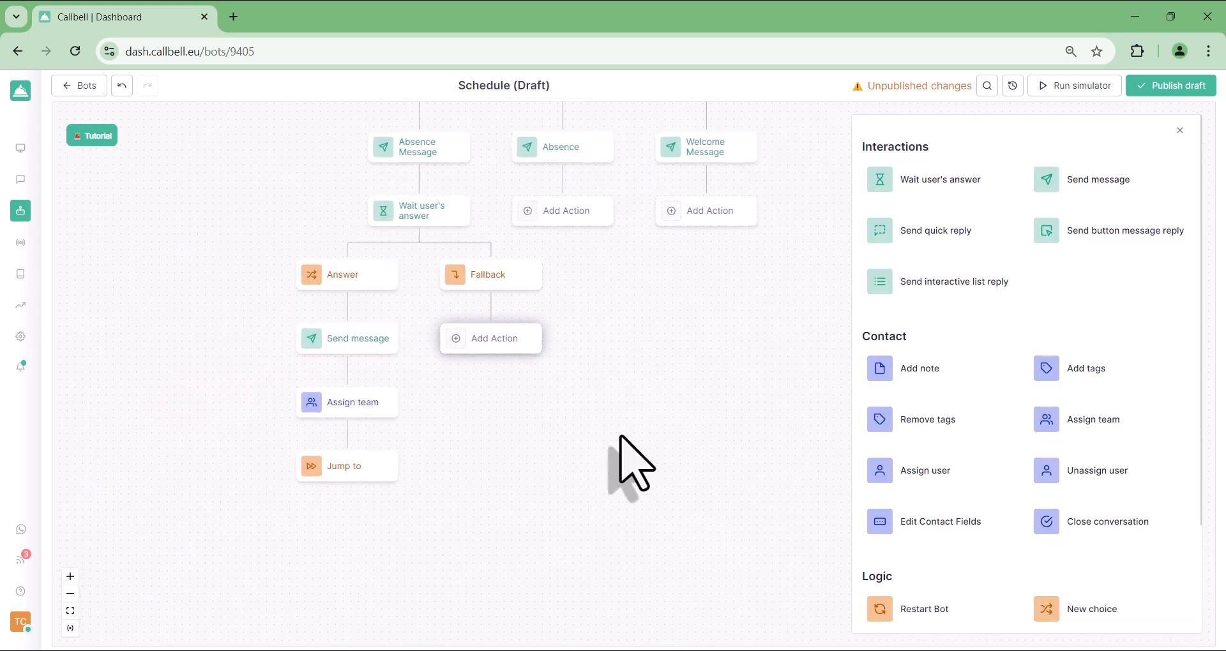
click(1083, 420)
click(1008, 246)
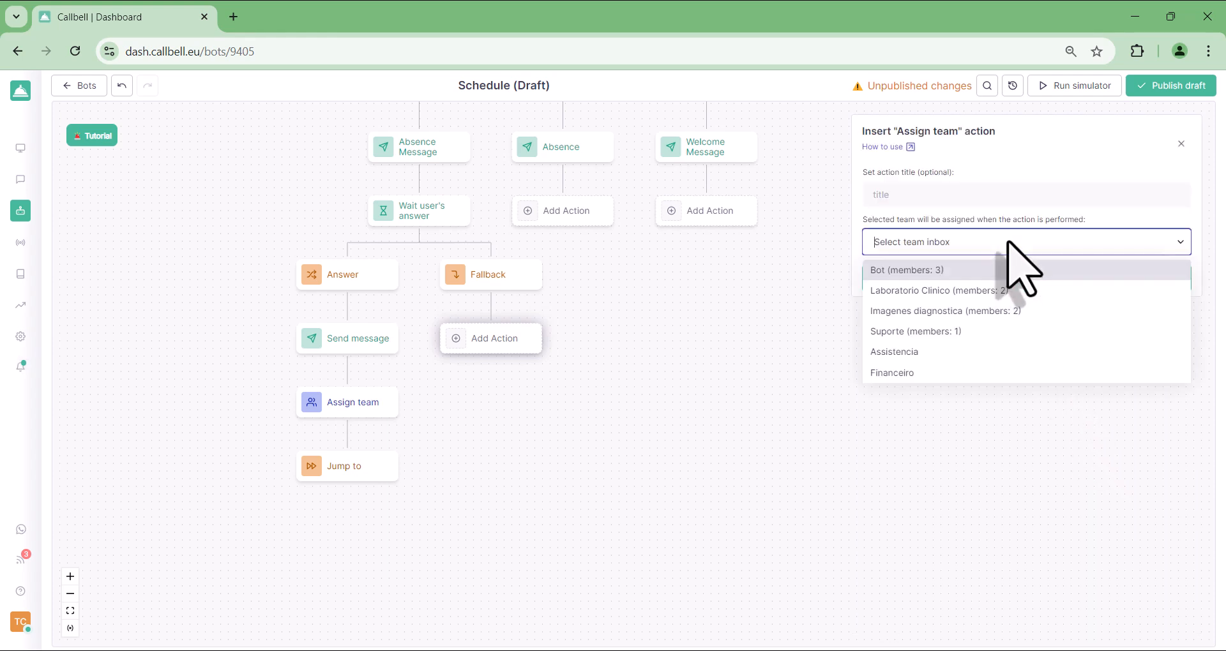
click(991, 292)
click(964, 279)
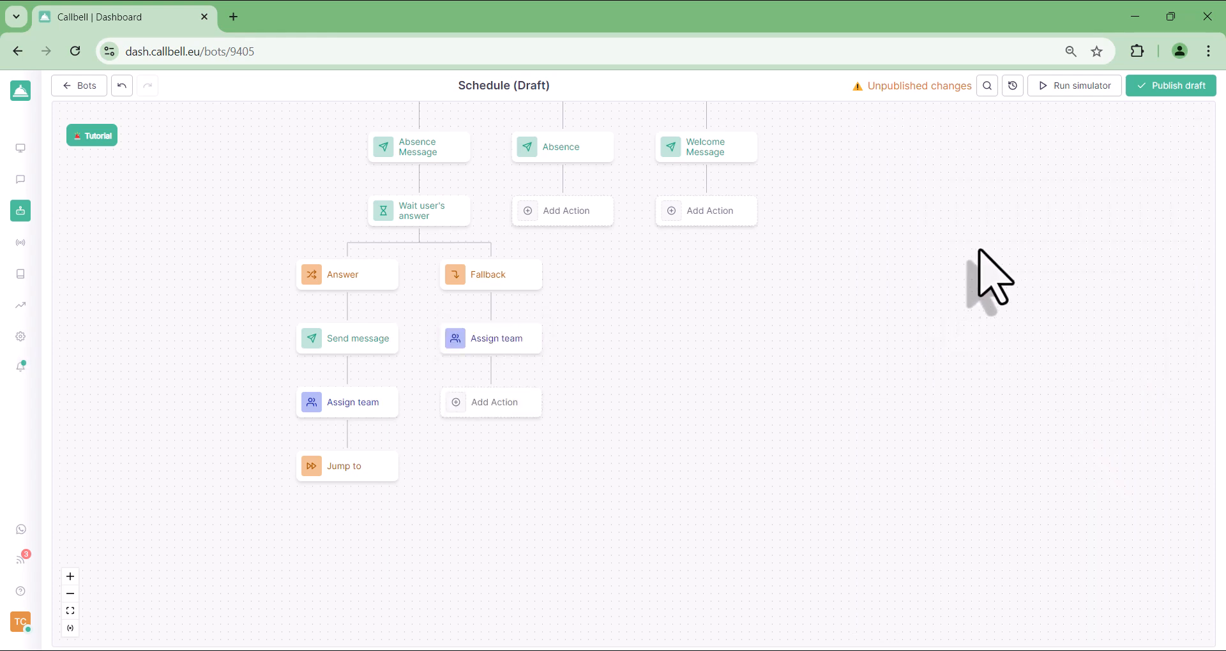
Run the bot simulator, send "Hi" and answer the absence message with Yes.
click(1073, 85)
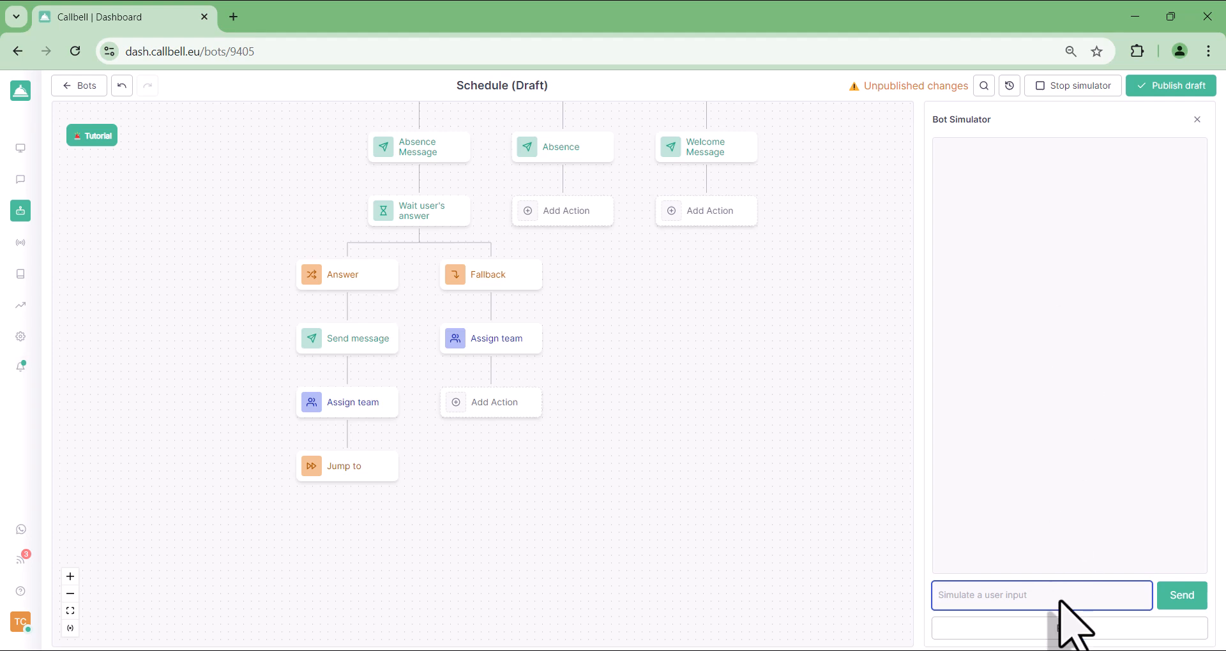
text(Hi)
key(Return)
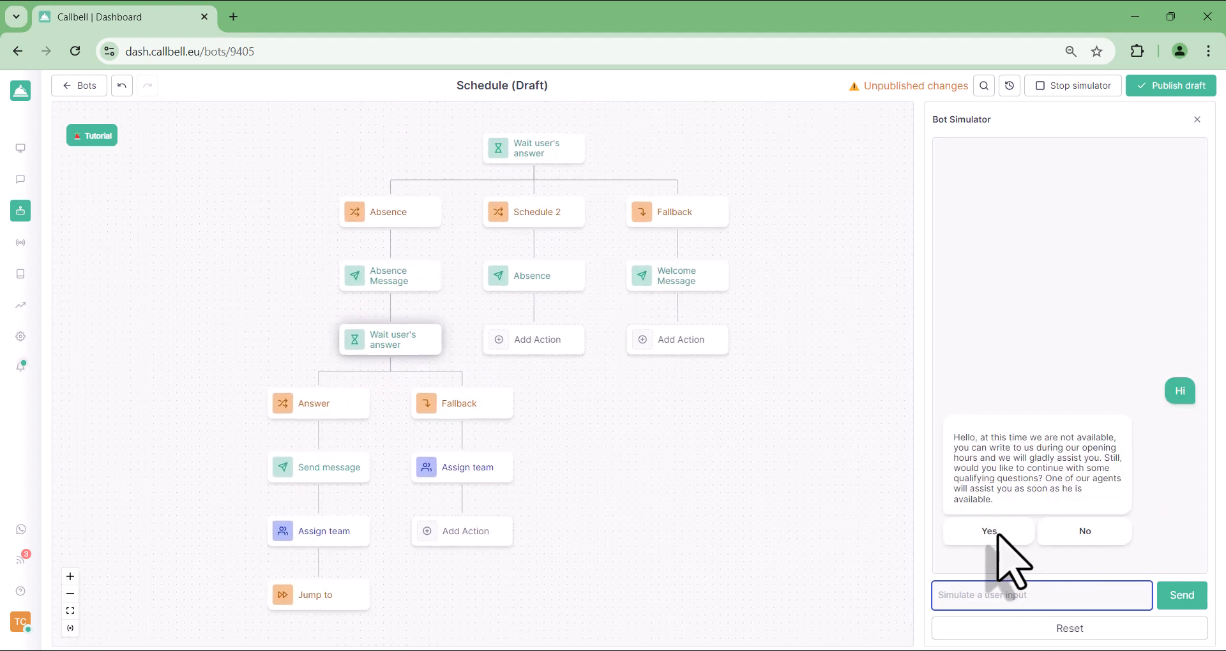
click(997, 536)
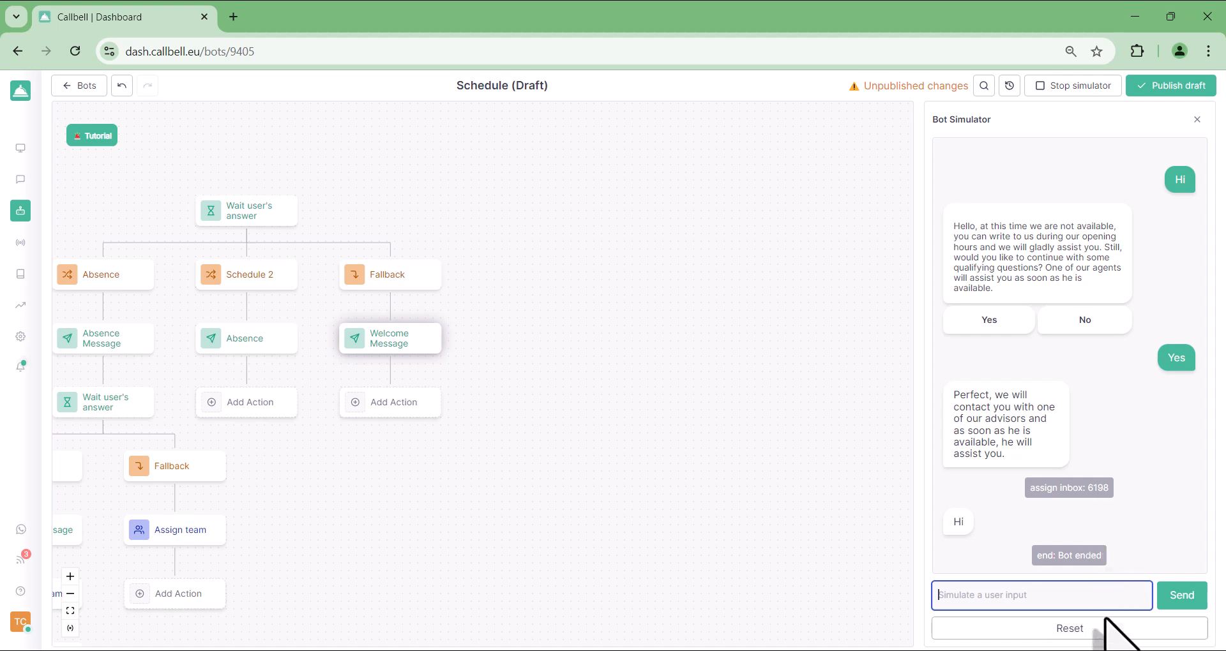
Reset the simulator, send "Hi" again and answer the absence message with No.
click(1080, 627)
text(Hi)
key(Return)
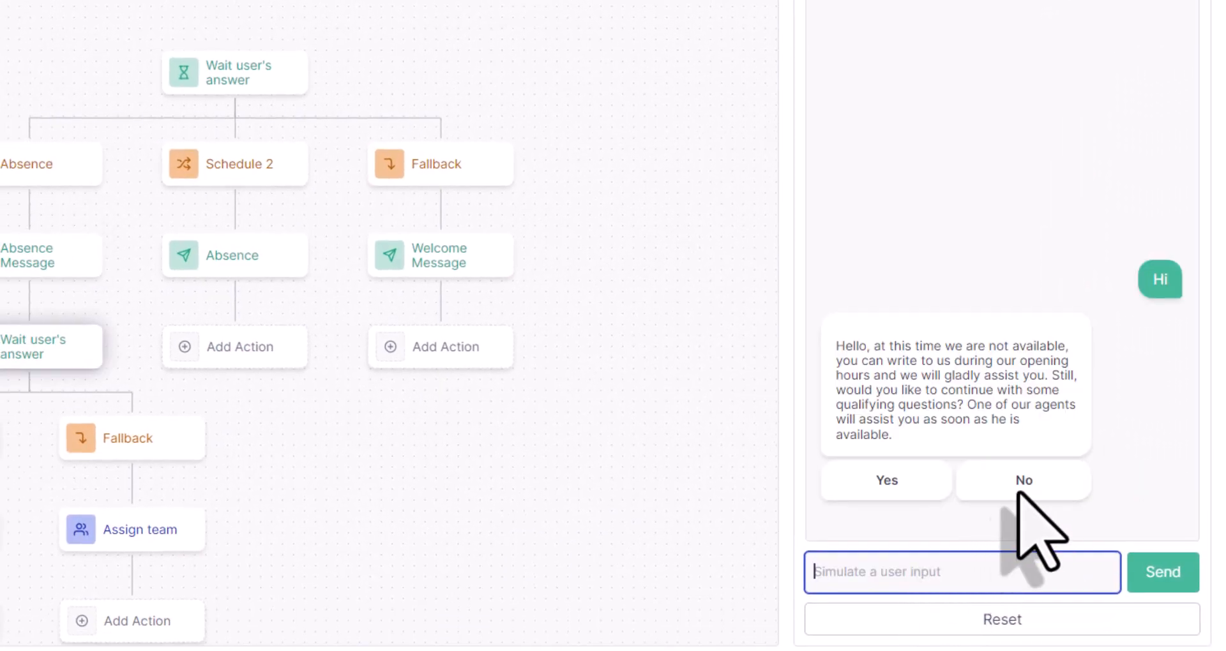
click(1025, 480)
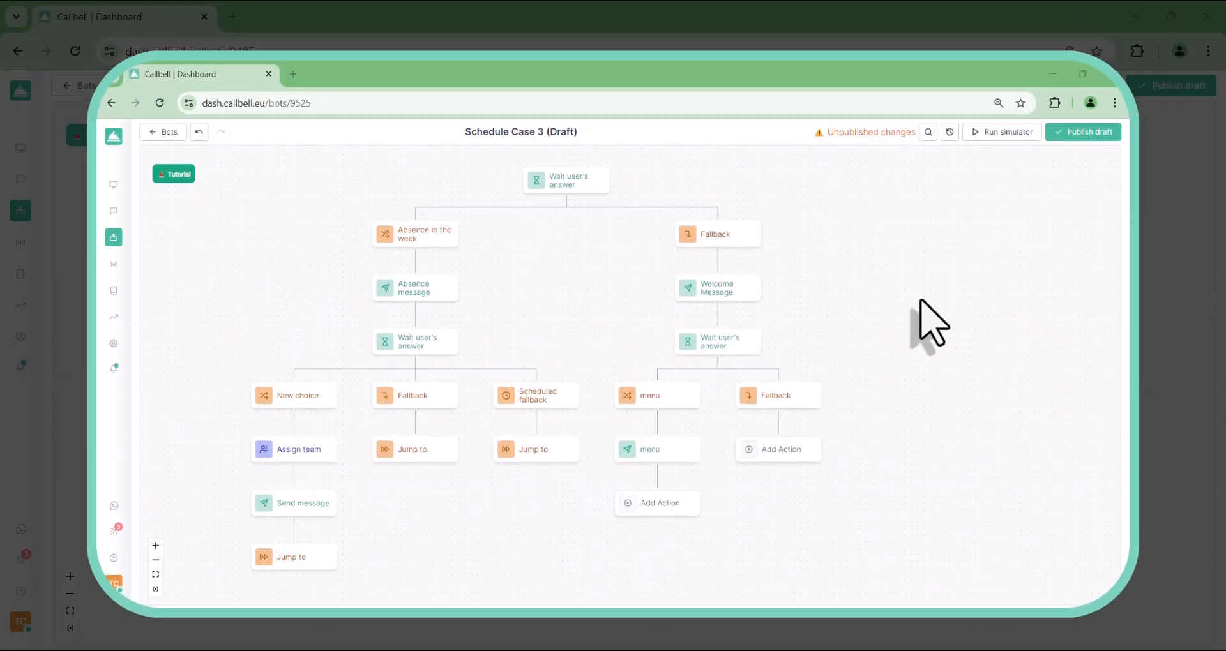
Simulate the Schedule Case 3 bot with "Hi" and trigger its 33-minute scheduled fallback repeatedly.
click(1004, 132)
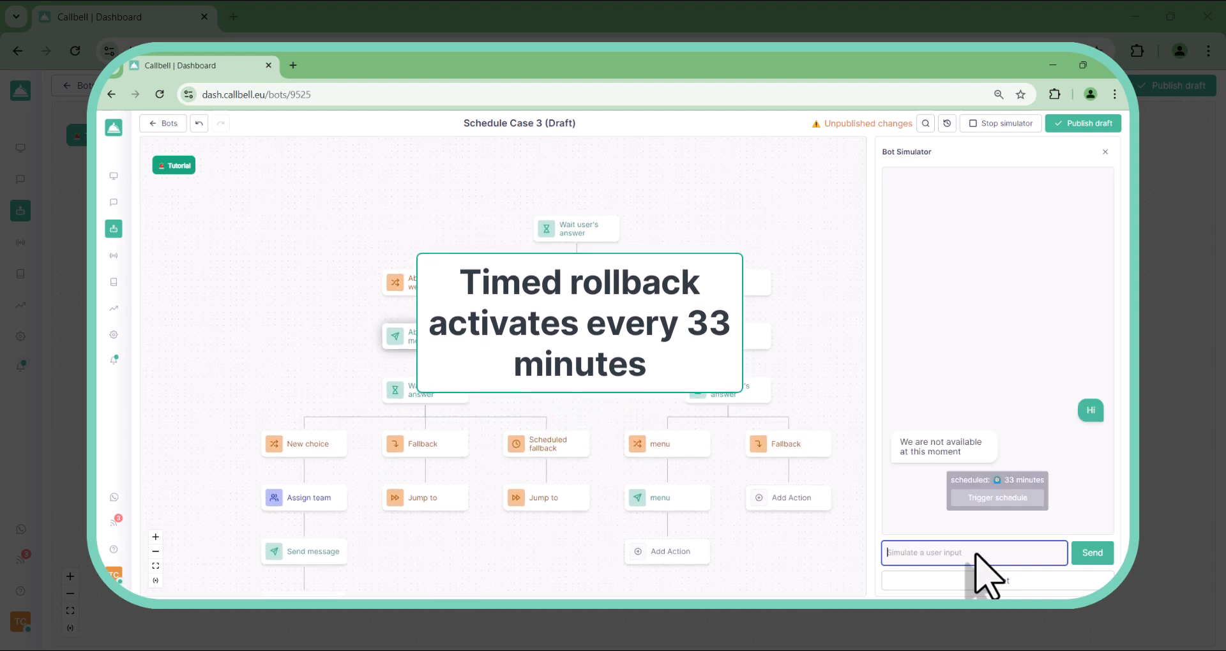
click(994, 497)
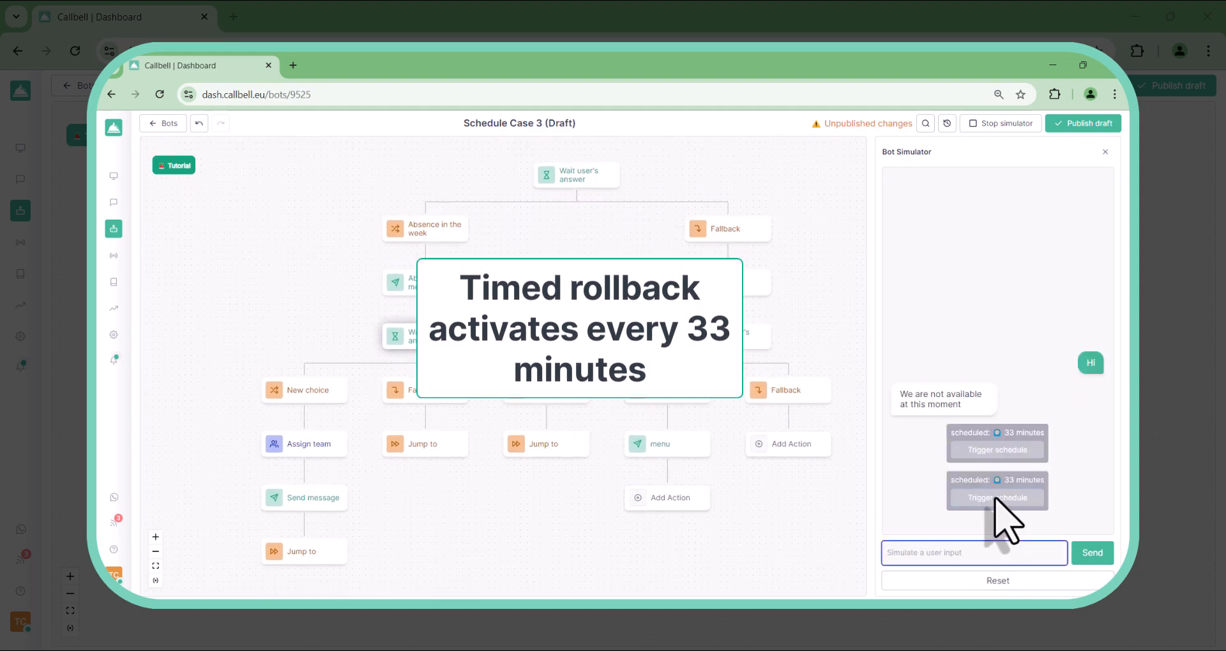
click(995, 498)
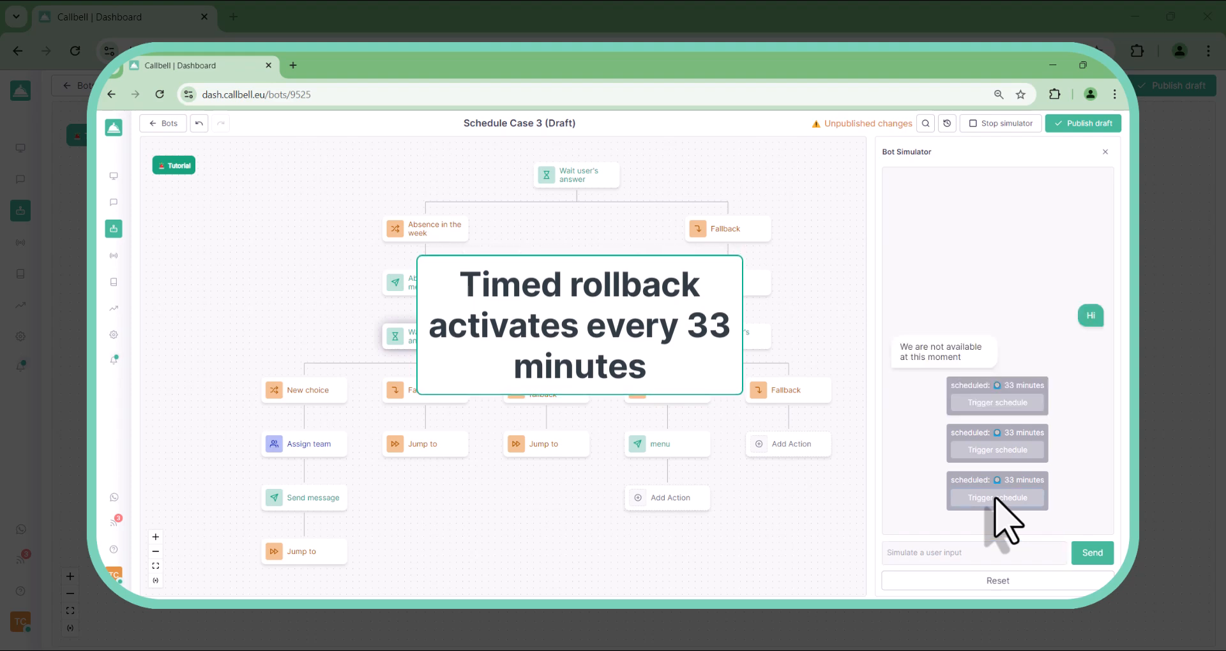
click(995, 498)
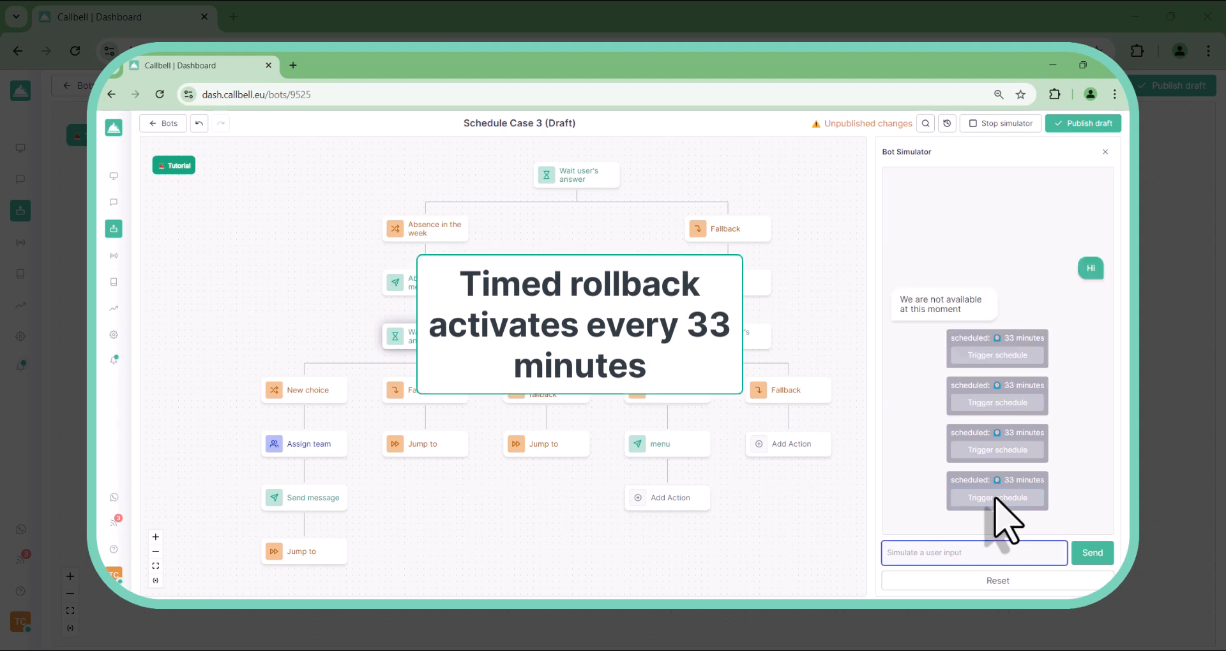
click(995, 498)
click(995, 498)
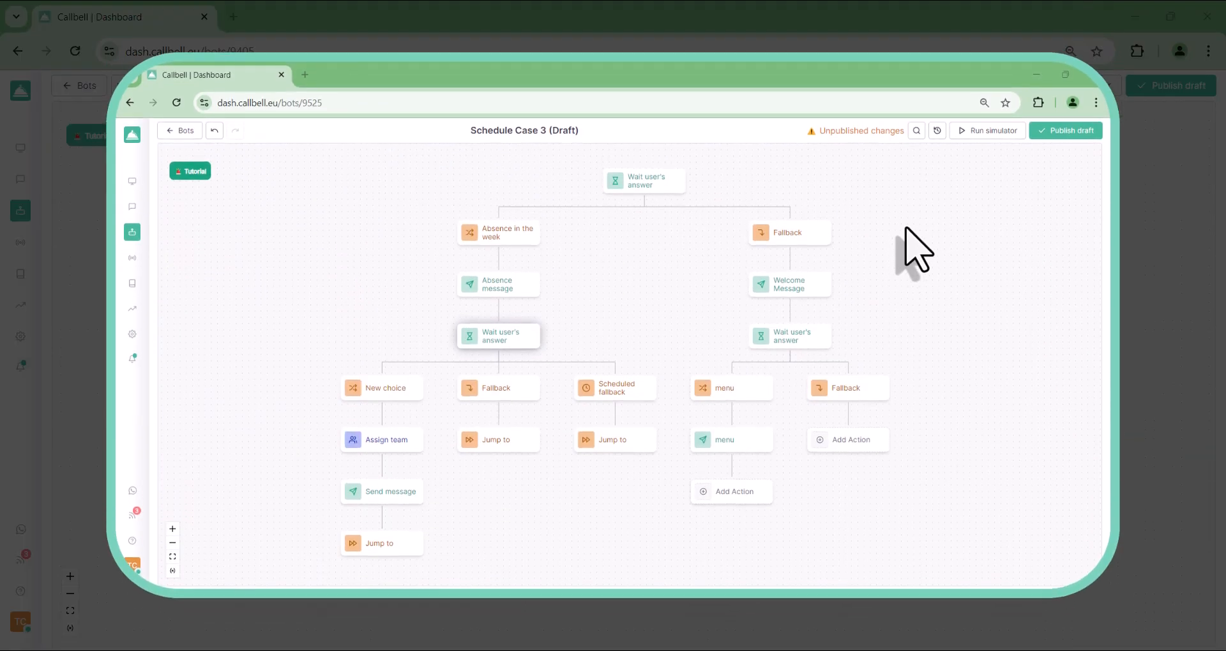
Rerun the Schedule Case 3 simulation with "Hi", trigger the scheduled fallback twice, and send "Are you here?".
click(981, 132)
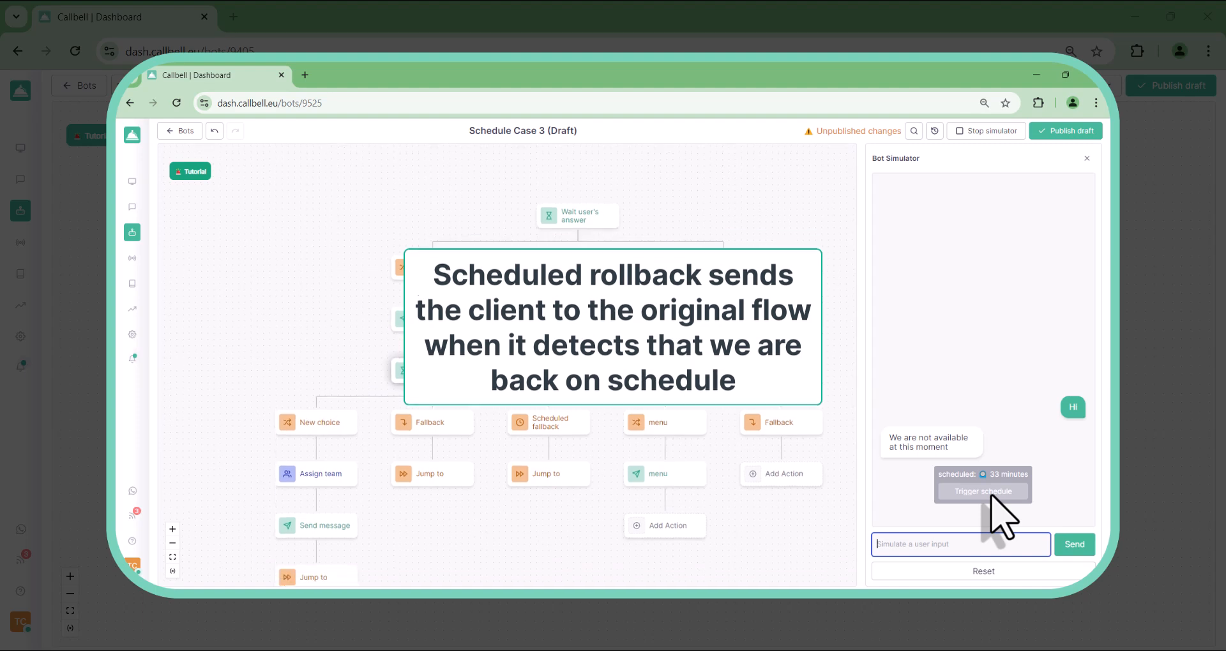
click(991, 497)
click(991, 493)
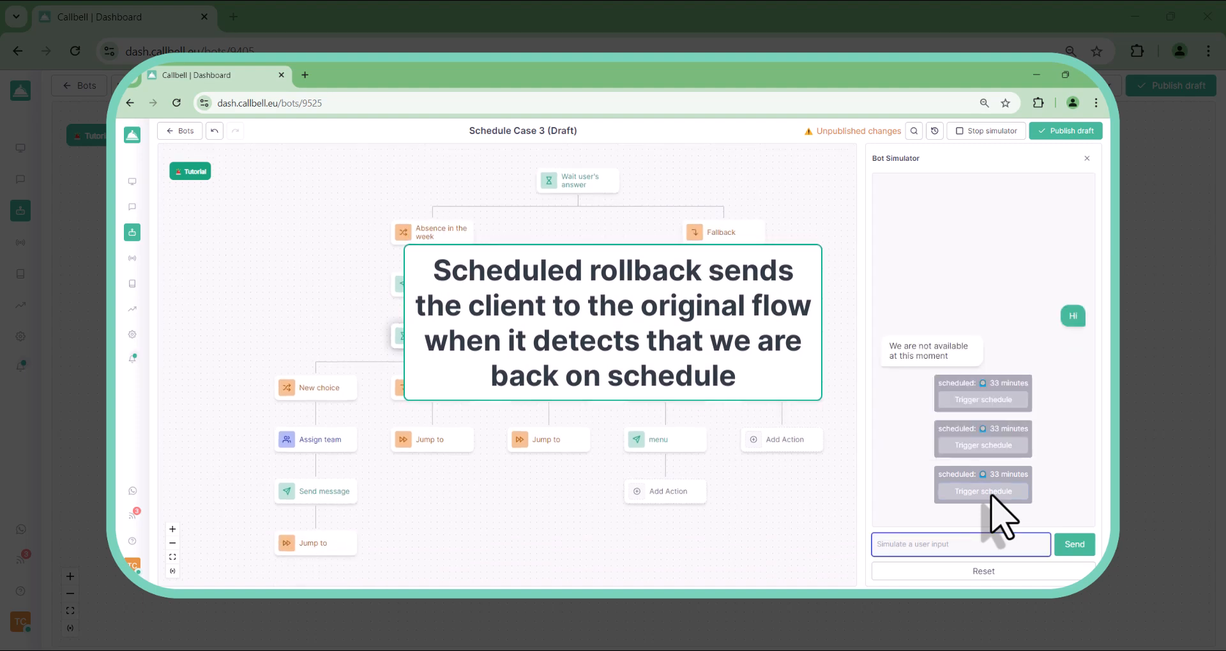
click(976, 550)
text(Are you here?)
key(Return)
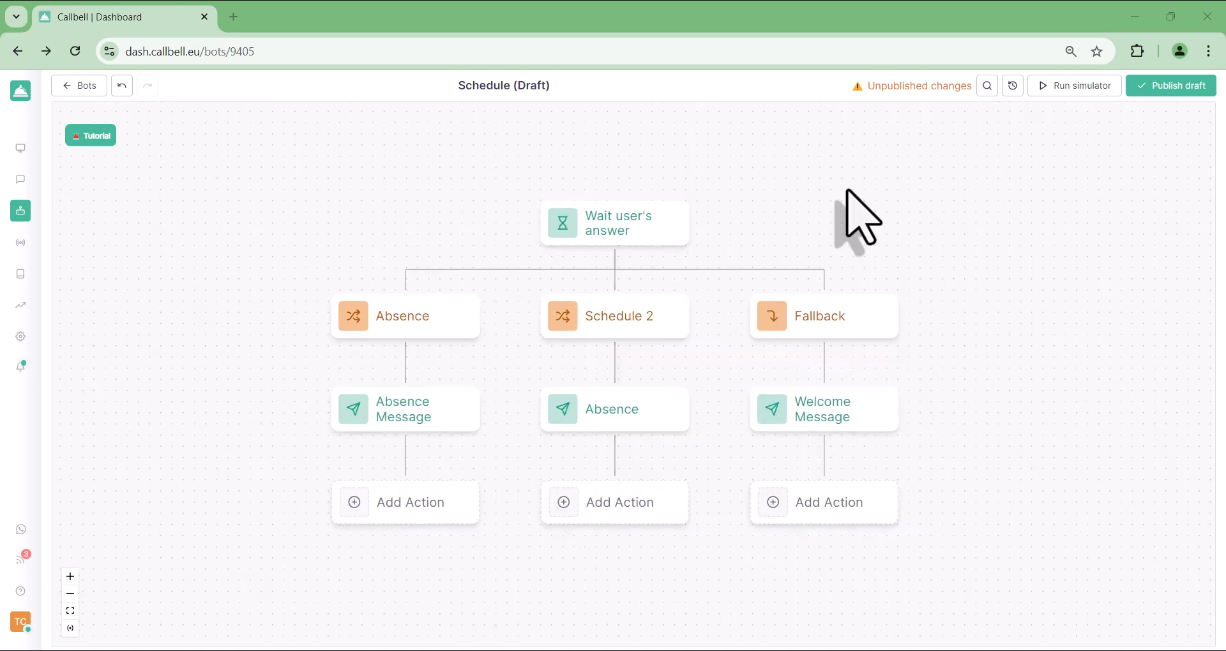
Add a Wait user's answer action without a title or duration below the Absence Message in the Absence branch.
click(401, 411)
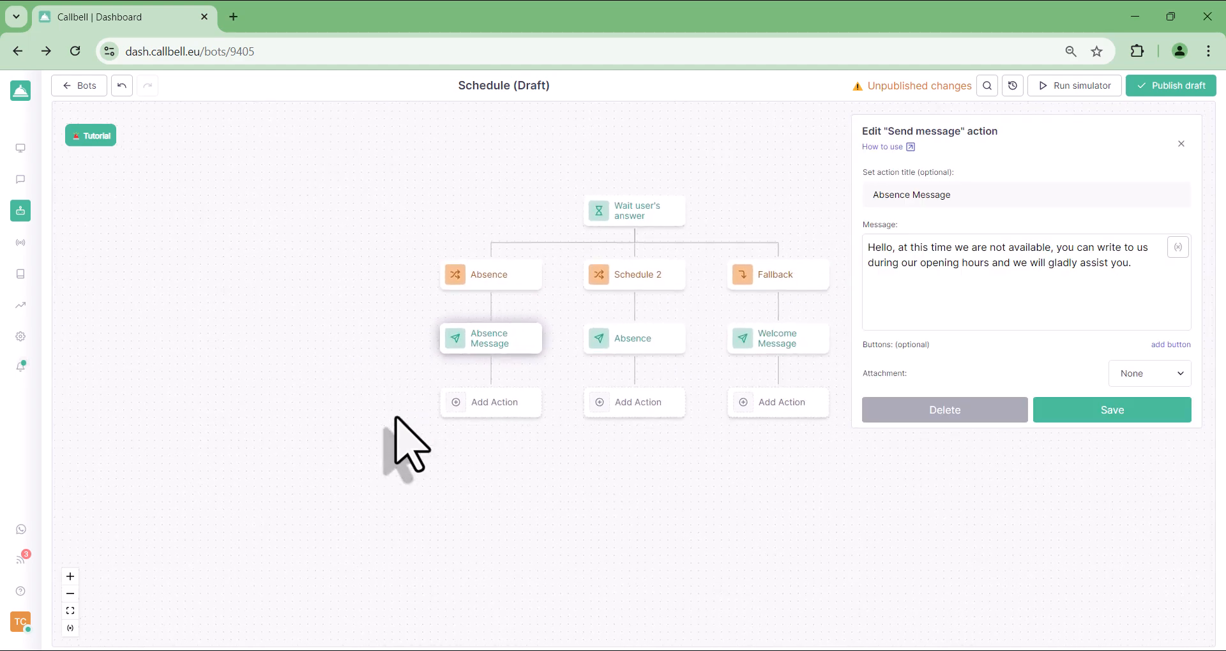
click(463, 413)
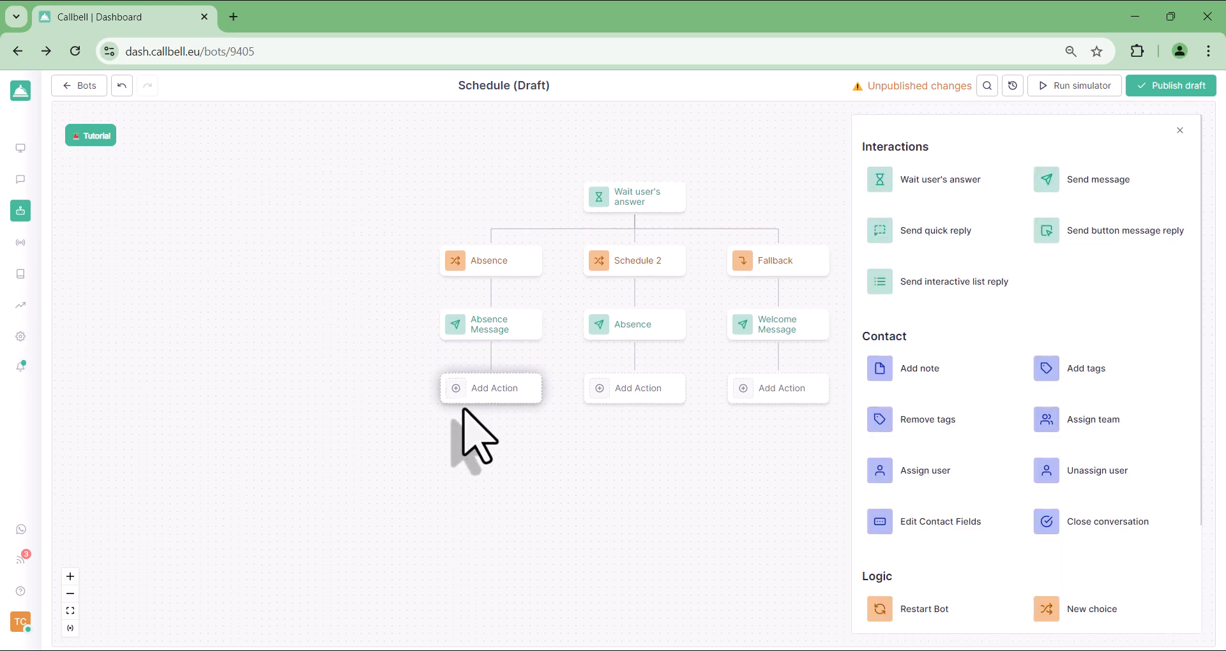
click(942, 181)
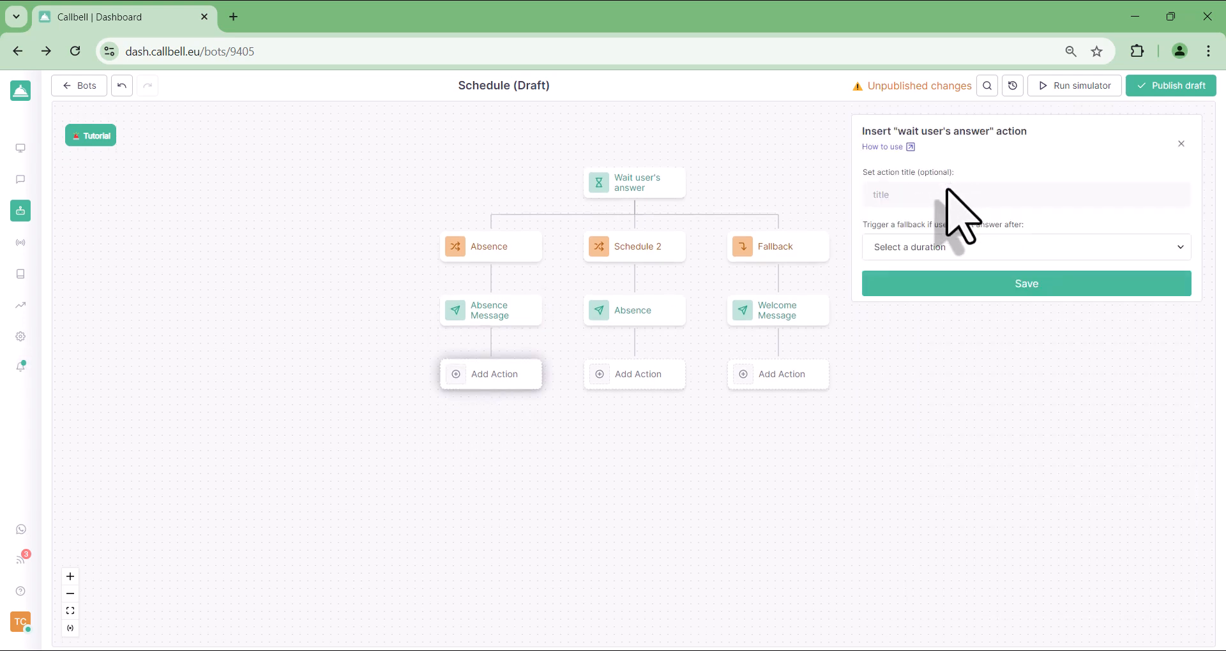
click(962, 284)
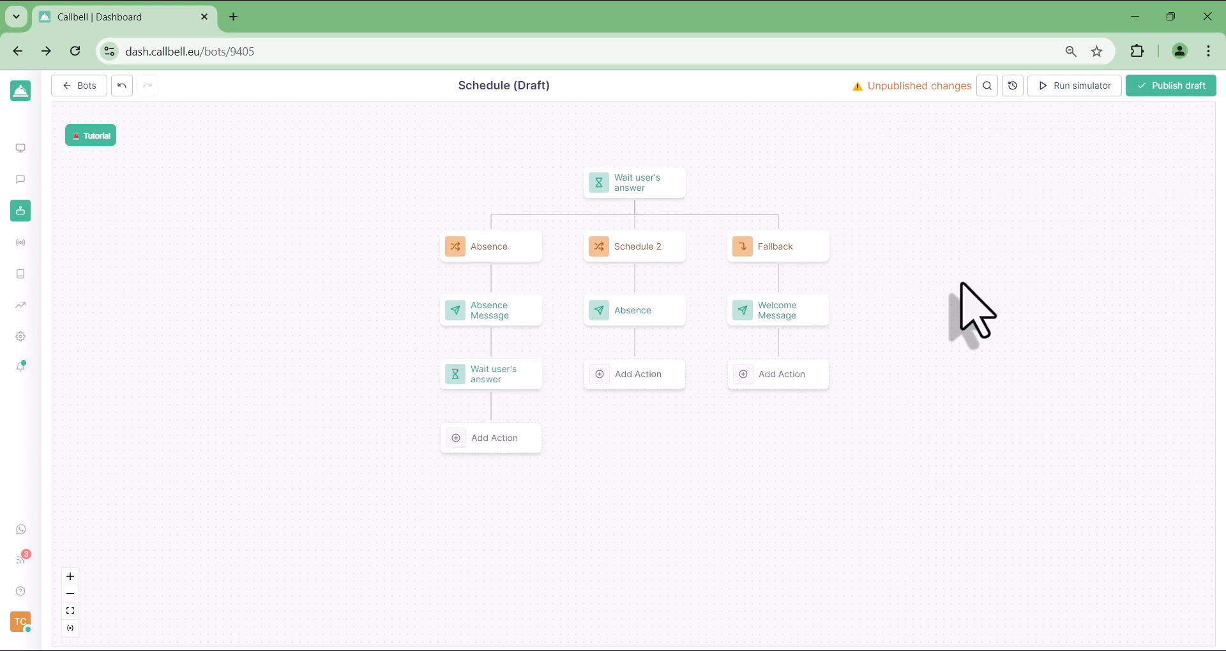
Add a Jump to action below the new Wait user's answer node, with the Absence Message as its destination.
click(513, 445)
scroll(919, 435, down, 3)
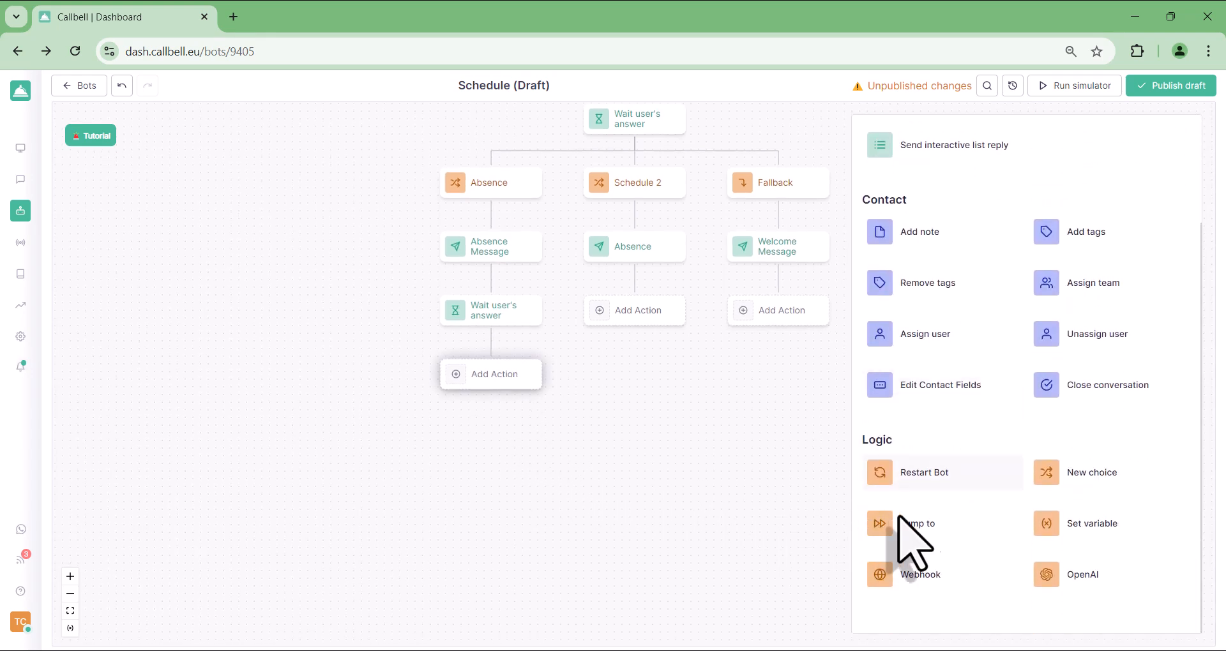
click(918, 523)
click(499, 250)
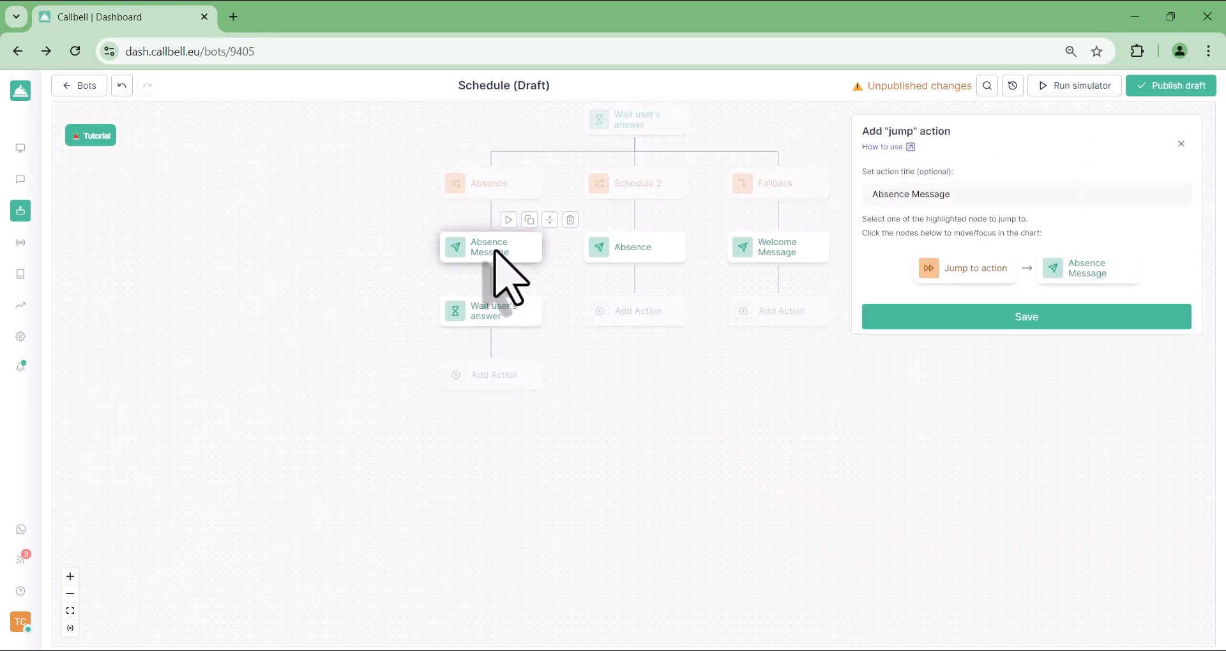
click(969, 316)
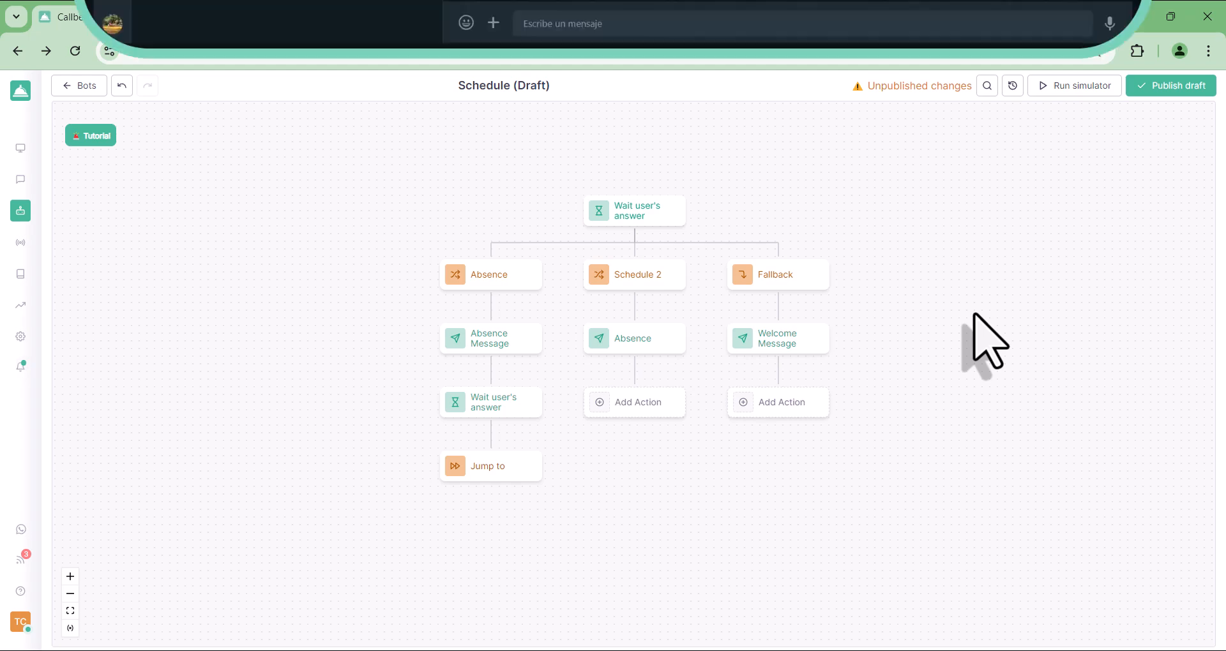
Message Callbell in WhatsApp Web with "Hola", "Hola, necesito ayuda", "Necesito que me atiendan!", "Hola??" and "ok".
text(H)
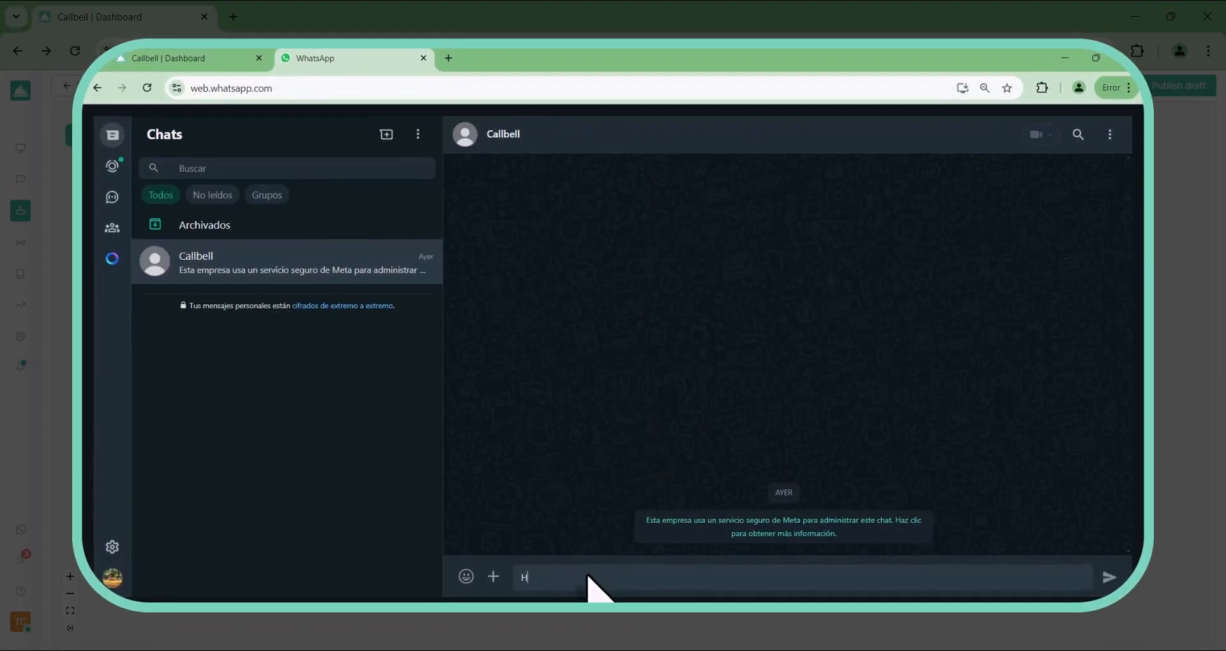
text(ola)
key(Return)
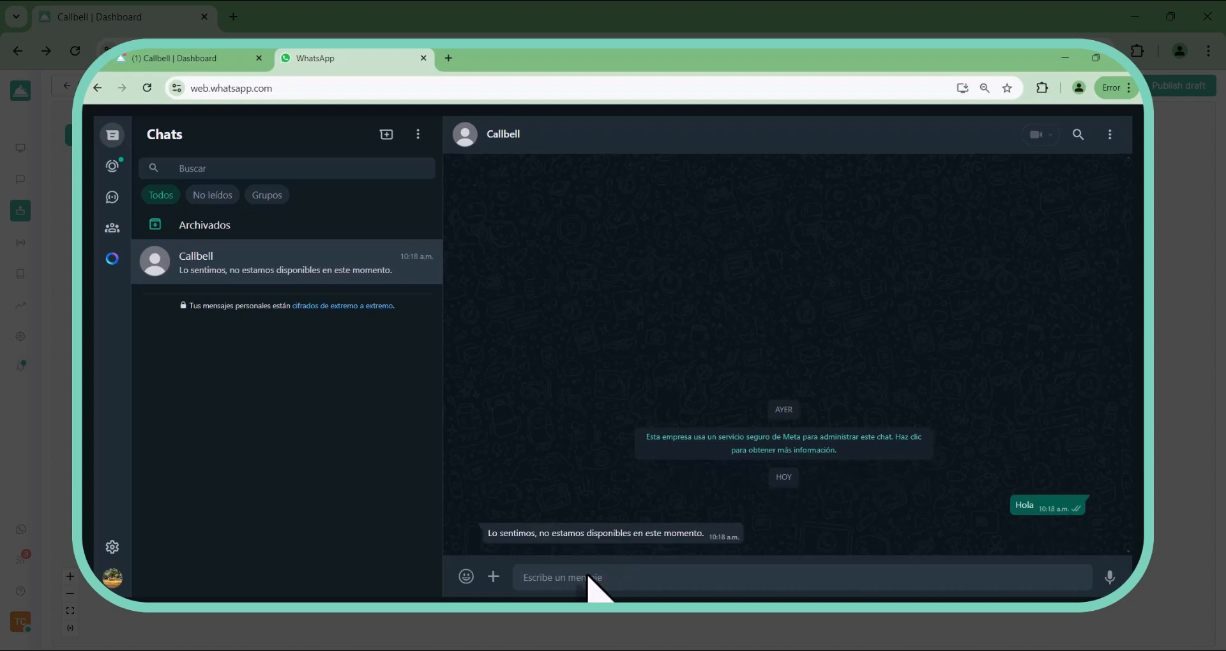
text(Hola, necesito ayuda)
key(Return)
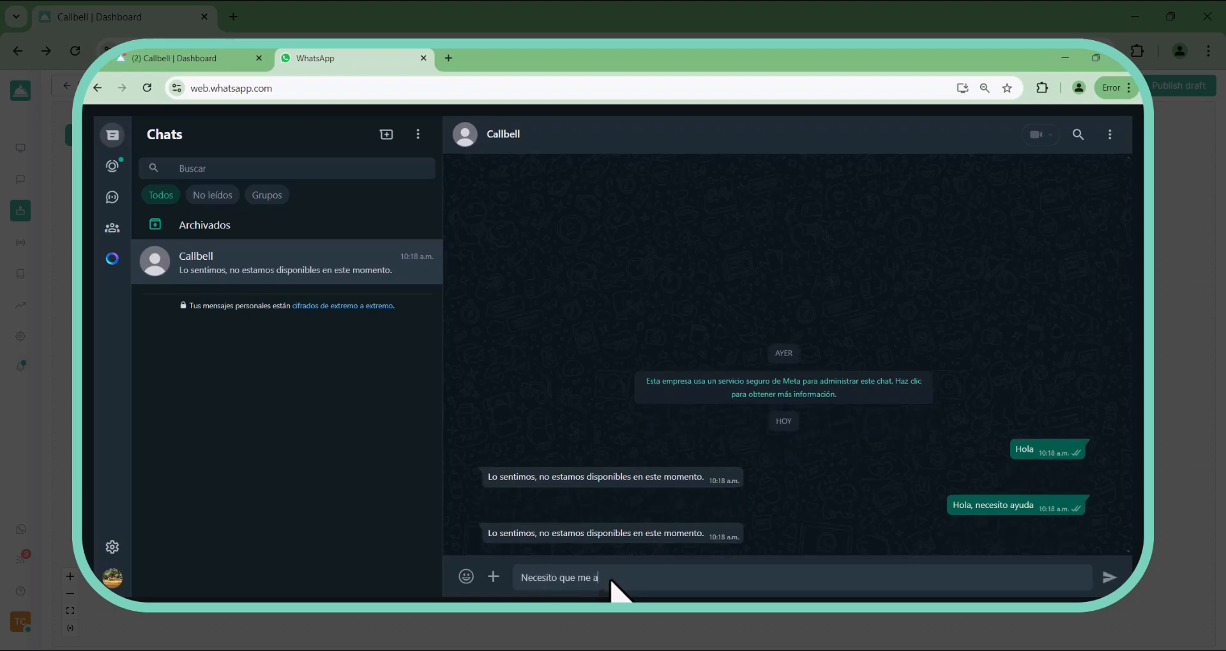
text(Necesito que me atiendan!)
key(Return)
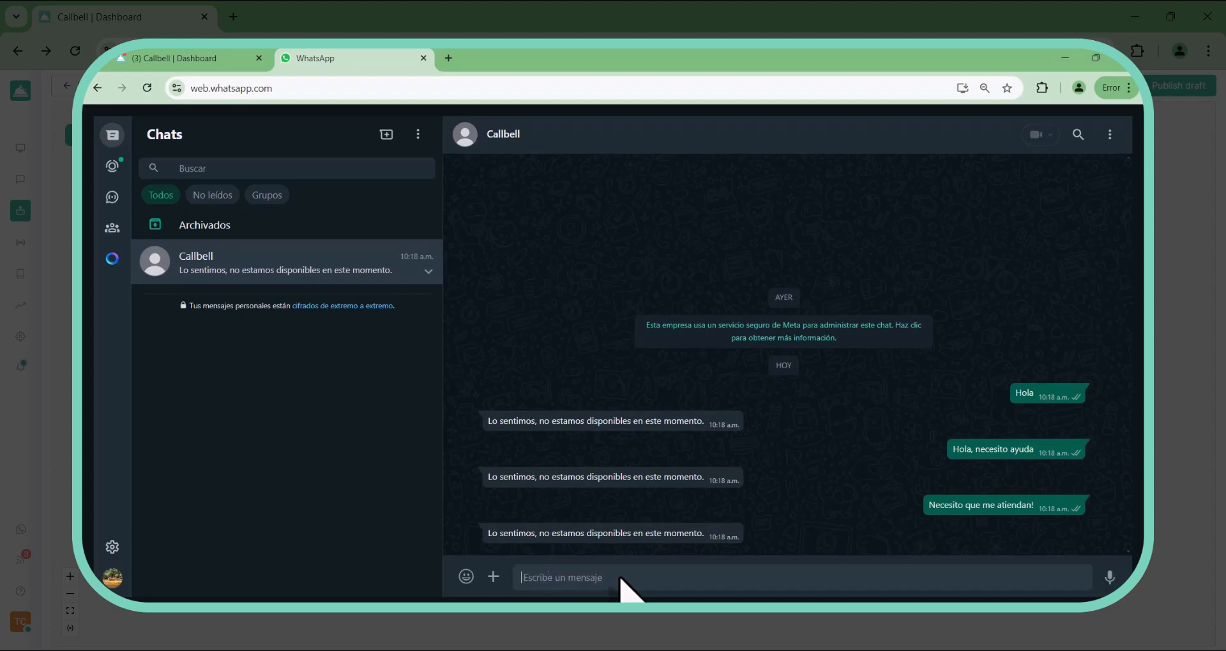
text(Hola??)
key(Return)
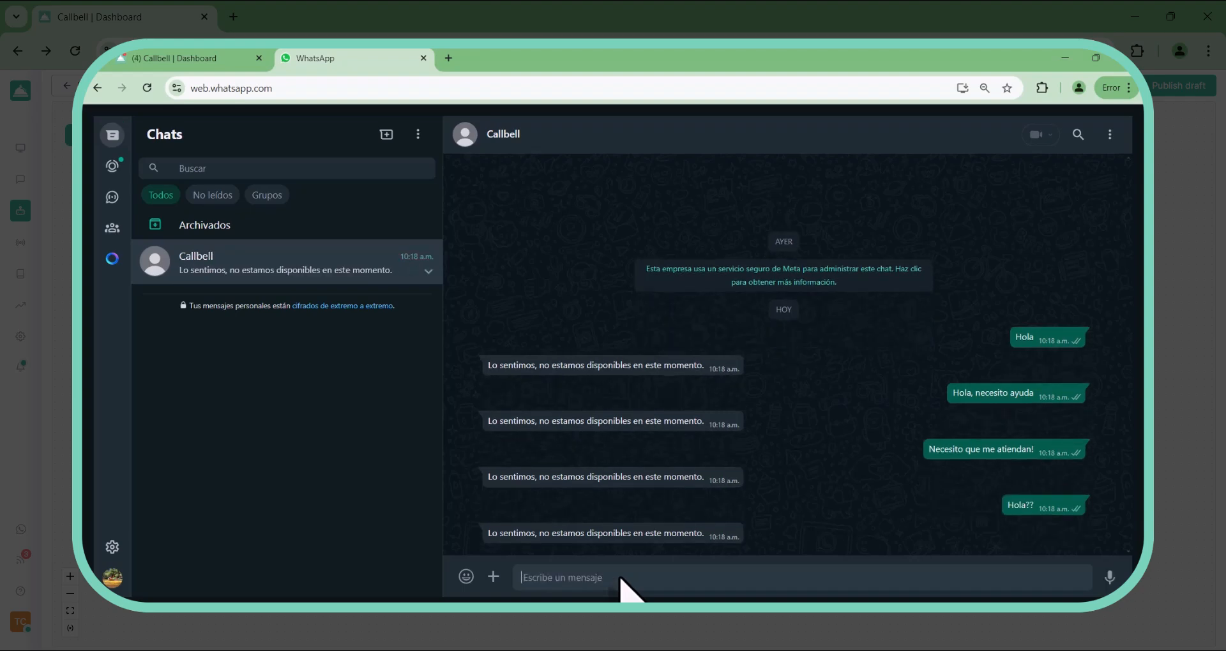
text(ok)
key(Return)
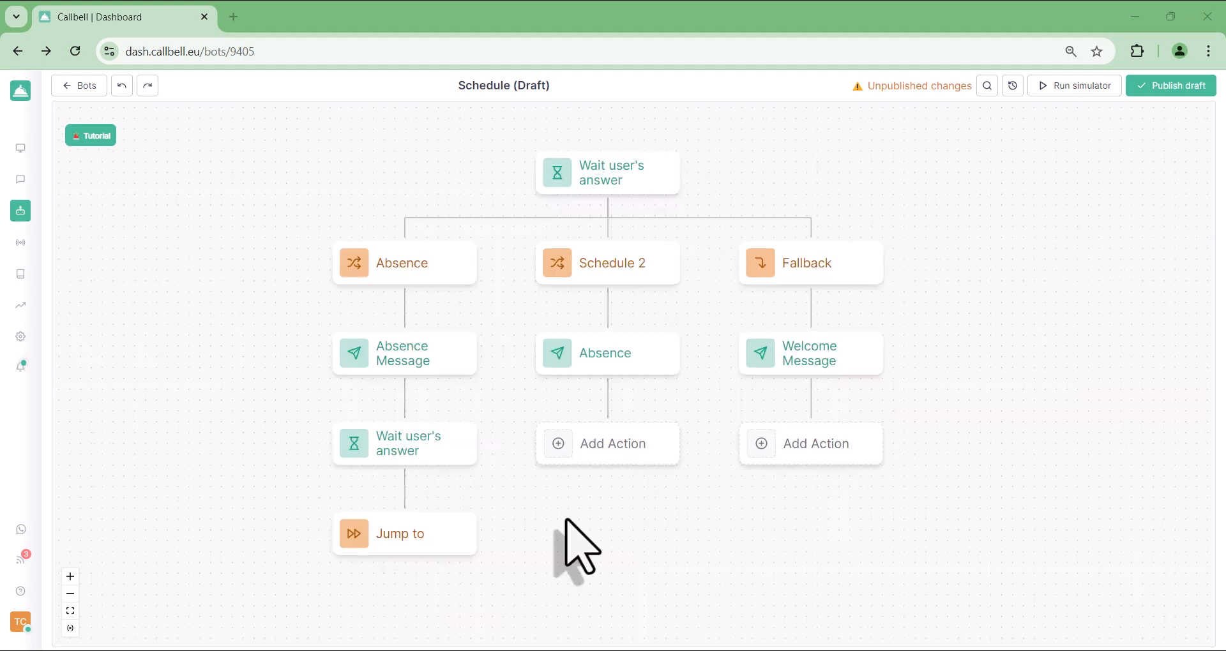
Set the Absence branch's Wait user's answer node to trigger a fallback after 30 minutes and save it.
click(424, 456)
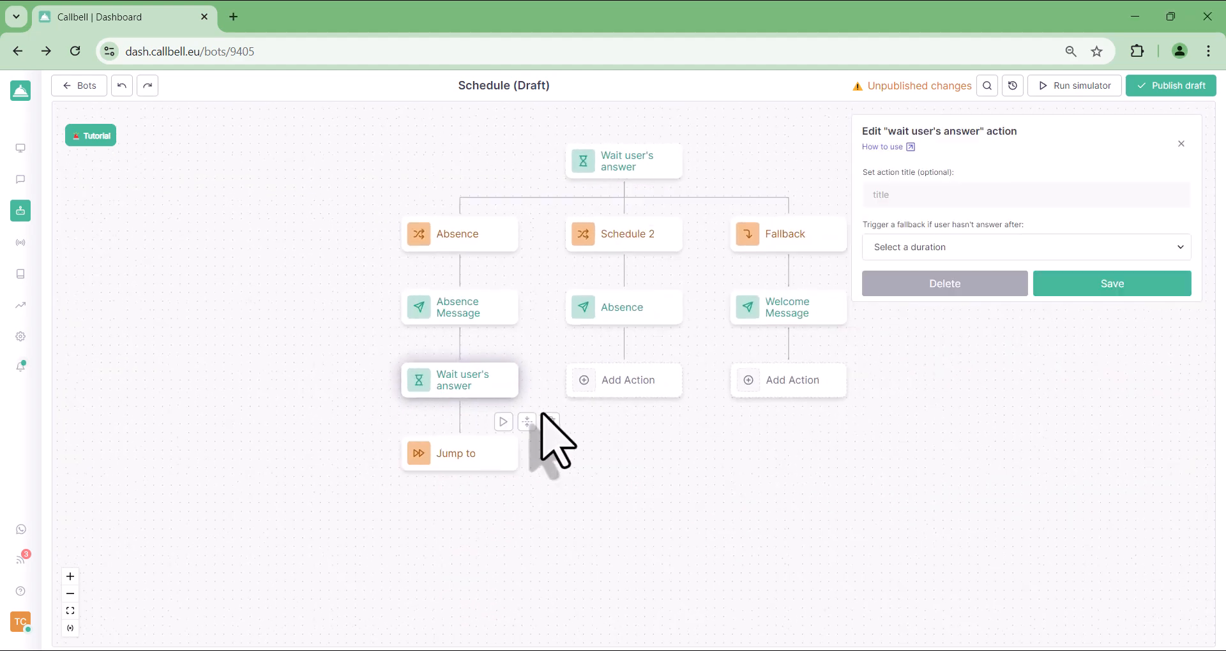
click(1002, 248)
scroll(965, 402, down, 7)
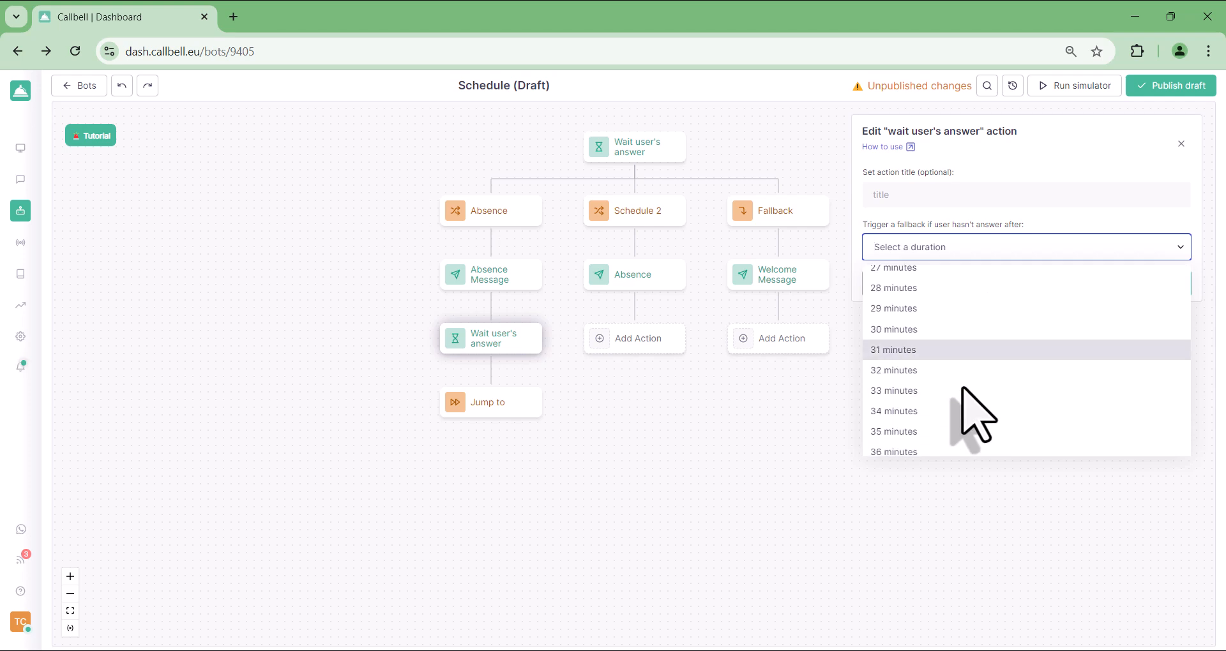
click(948, 328)
click(1085, 283)
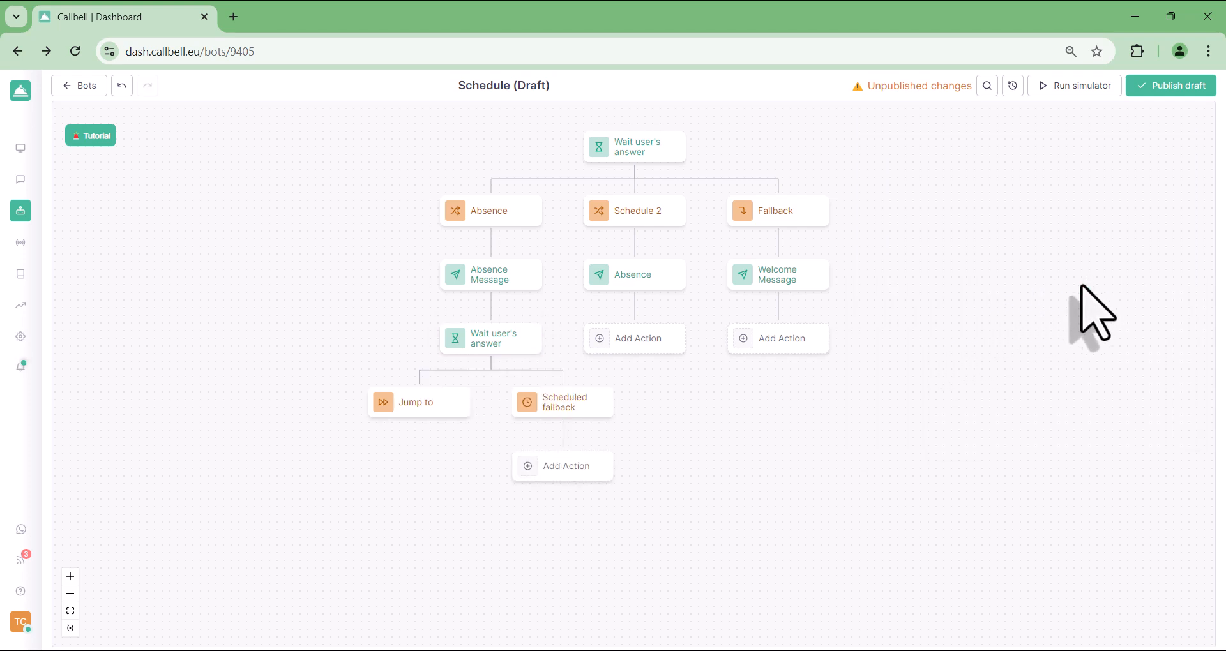
Add a Jump to action under the scheduled fallback, targeting the Wait user's answer node in the Absence branch.
click(578, 469)
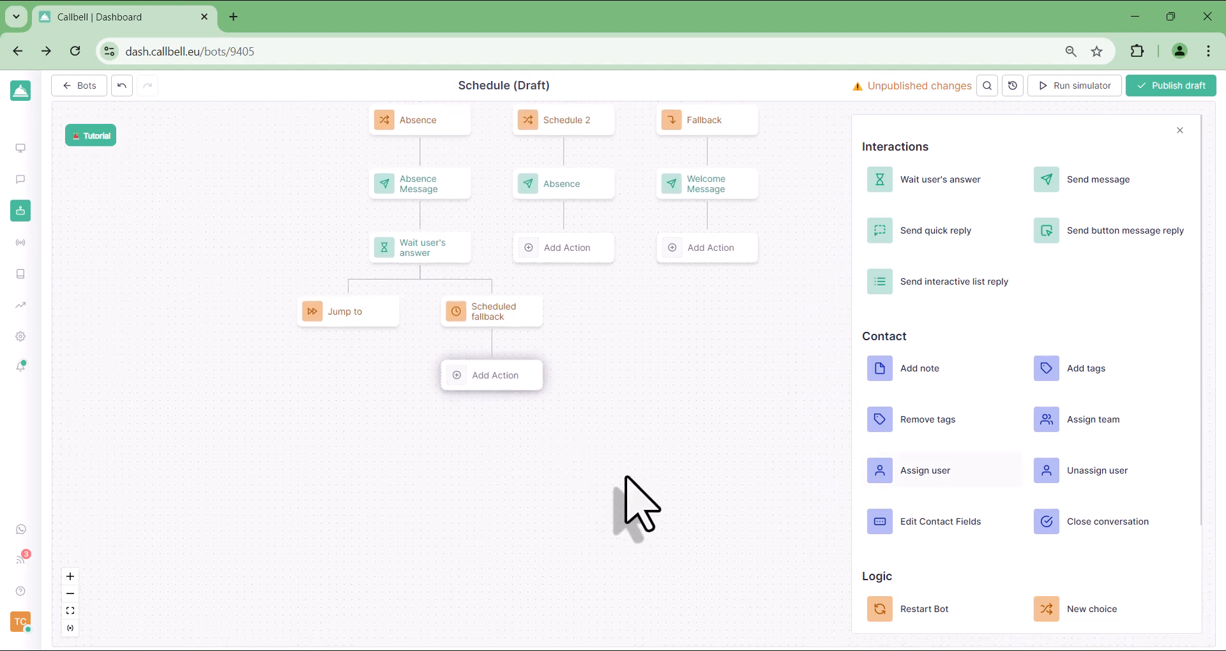
scroll(878, 511, down, 2)
click(923, 518)
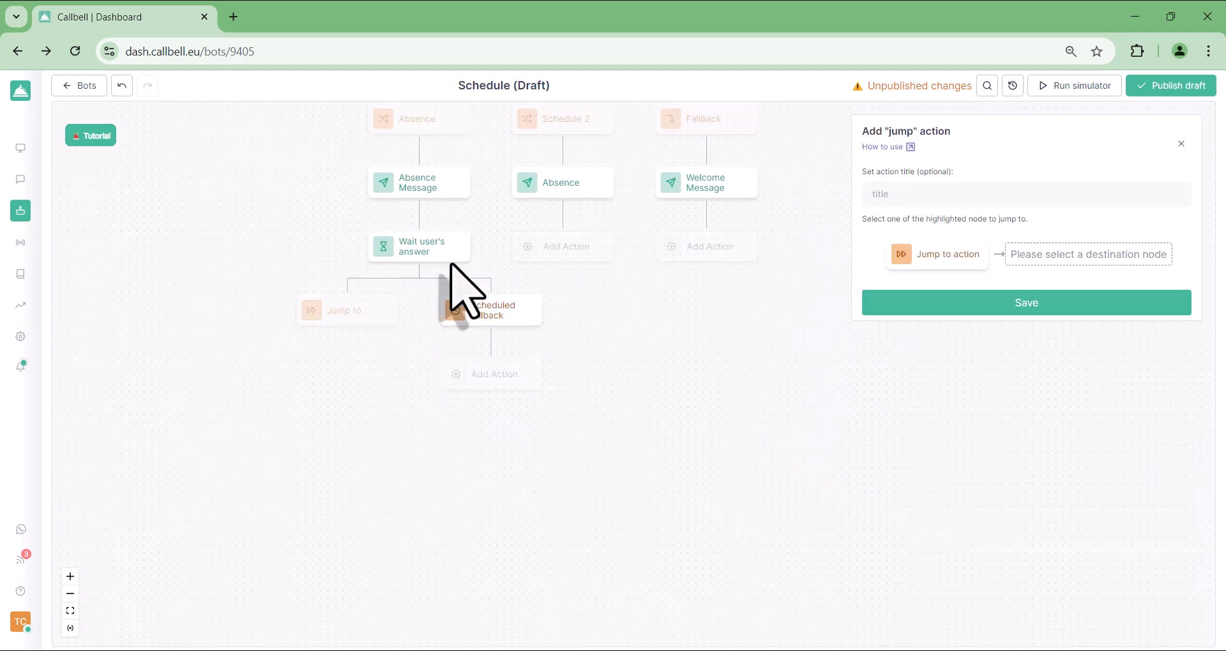
click(419, 246)
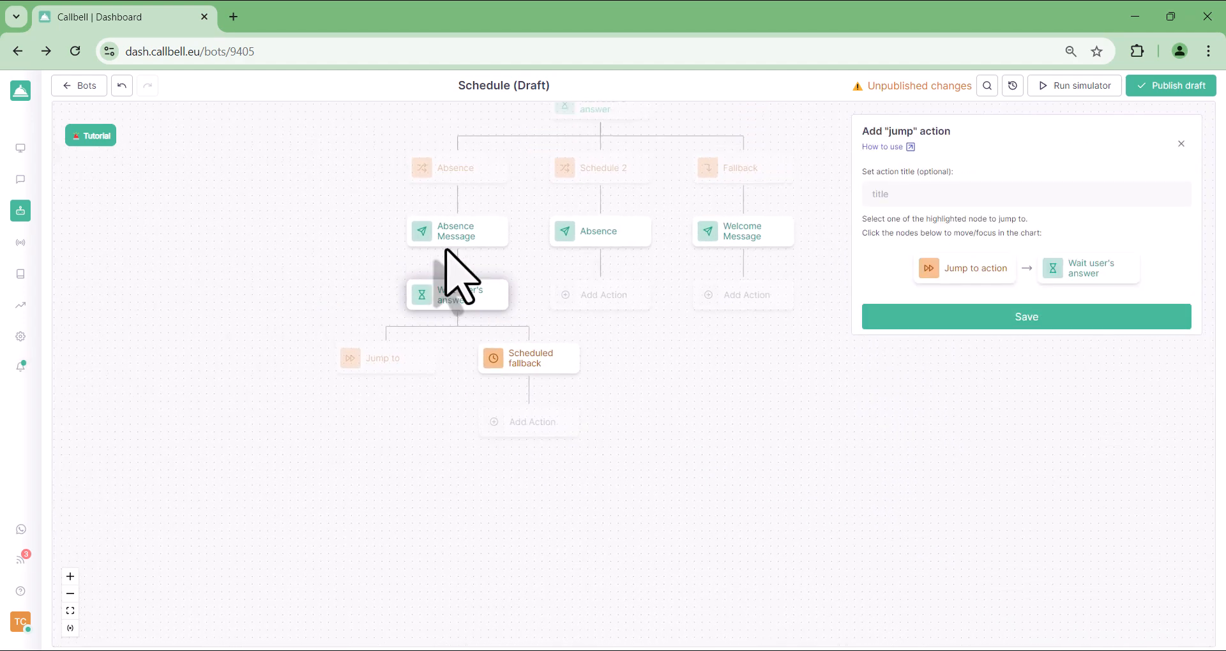
click(958, 321)
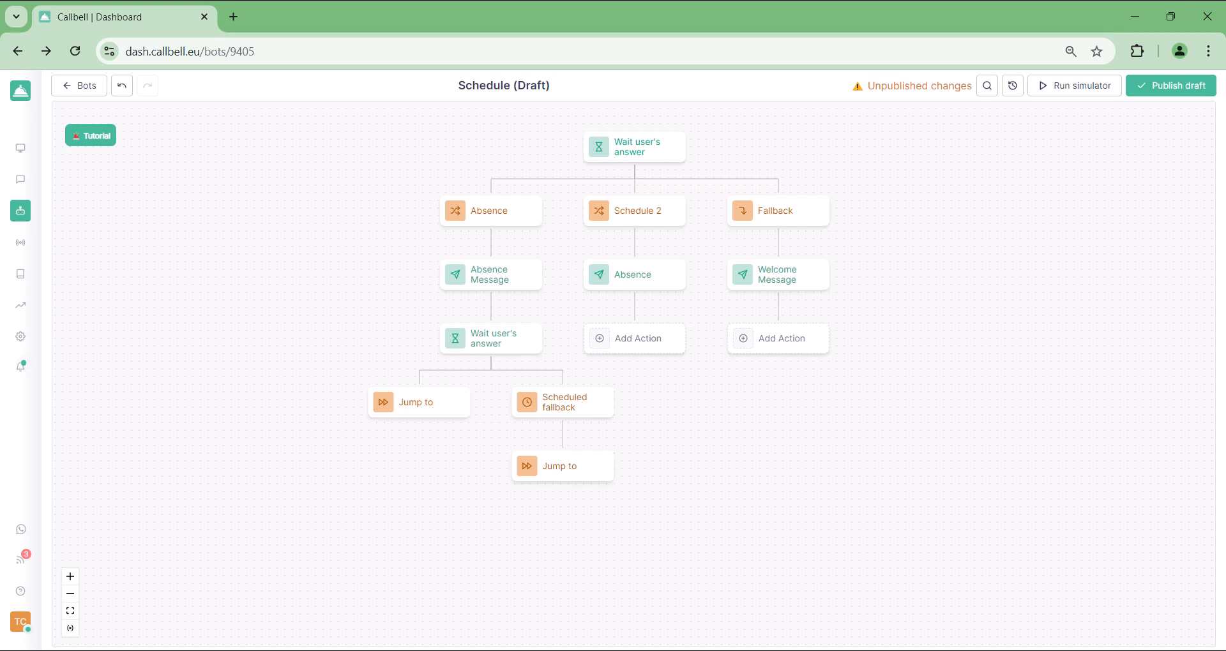
Insert a new choice after the Absence branch's Wait user's answer node, triggered when Current day time is before 06:30.
click(489, 369)
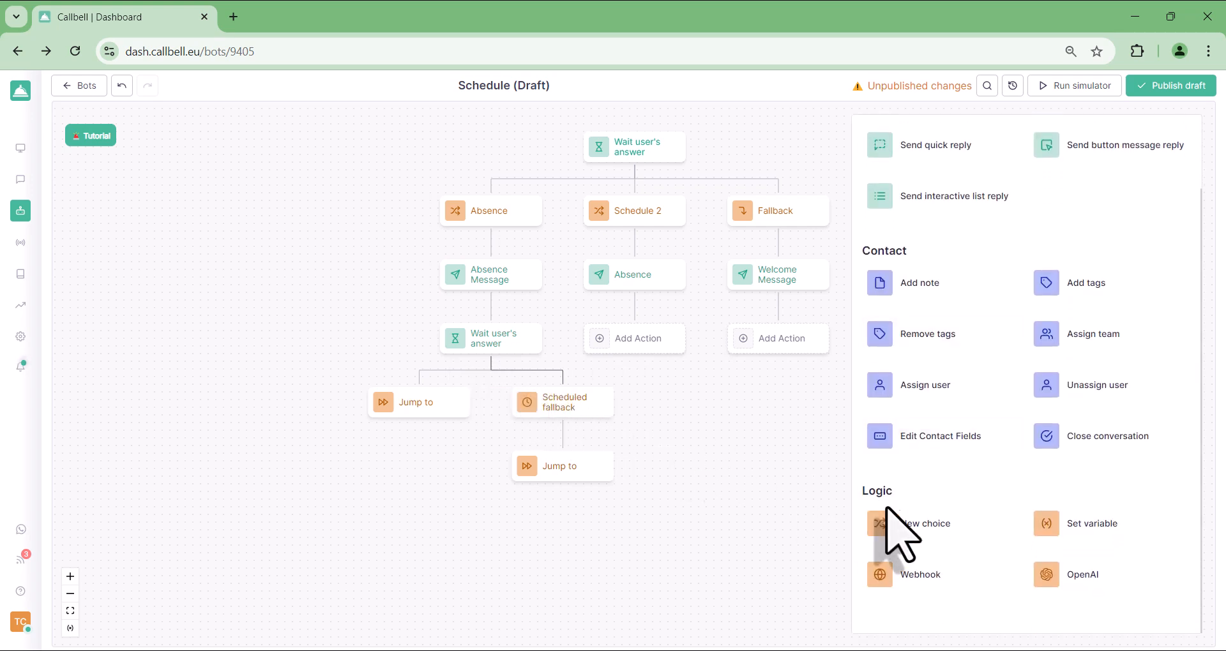
click(923, 523)
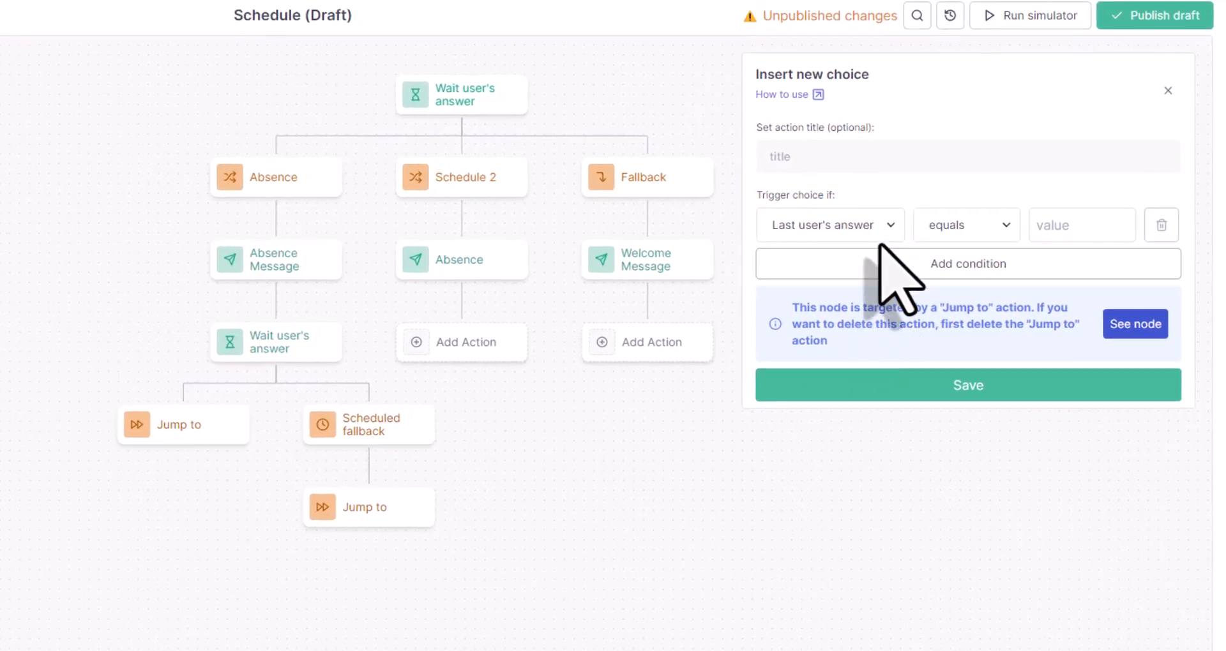
click(960, 251)
scroll(882, 274, down, 3)
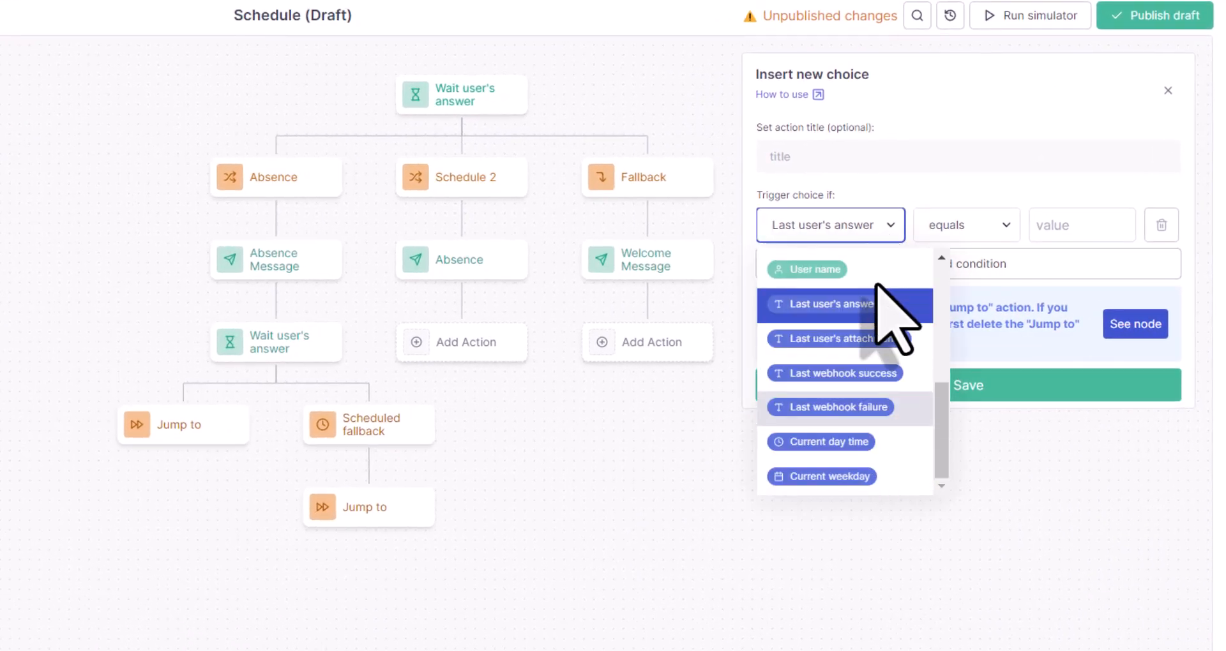
click(863, 441)
click(1086, 227)
scroll(1078, 329, down, 5)
scroll(1079, 332, down, 3)
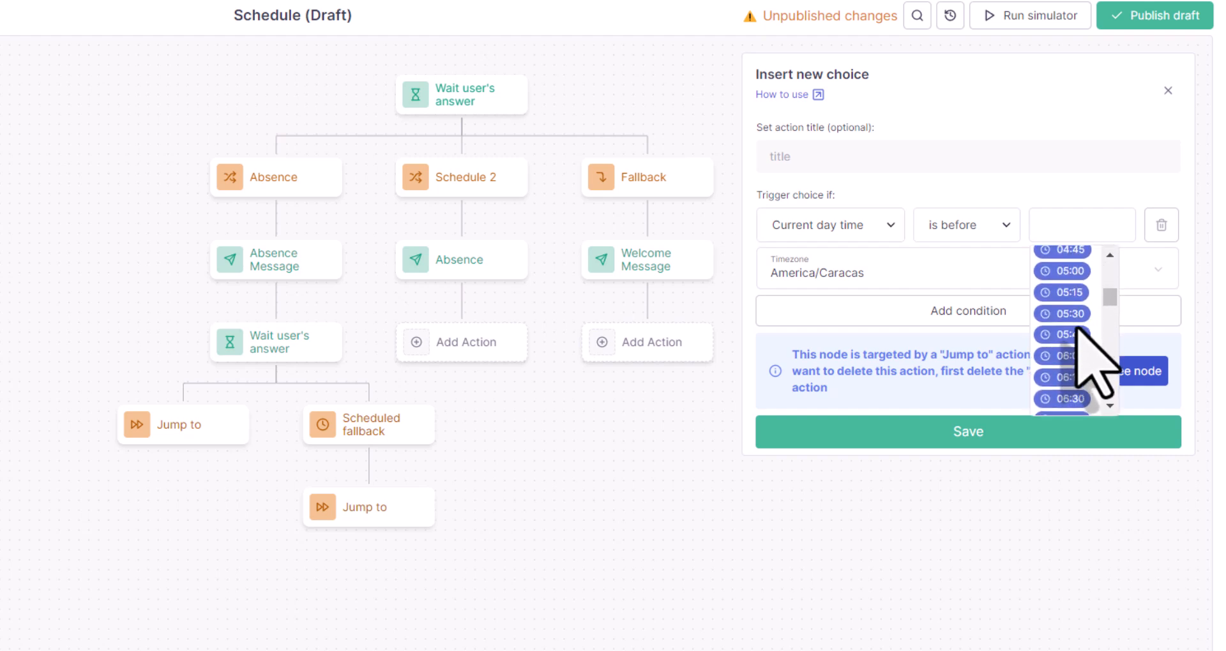
click(1072, 396)
Add an Or condition to the new choice for Current day time is after 17:00.
click(1030, 316)
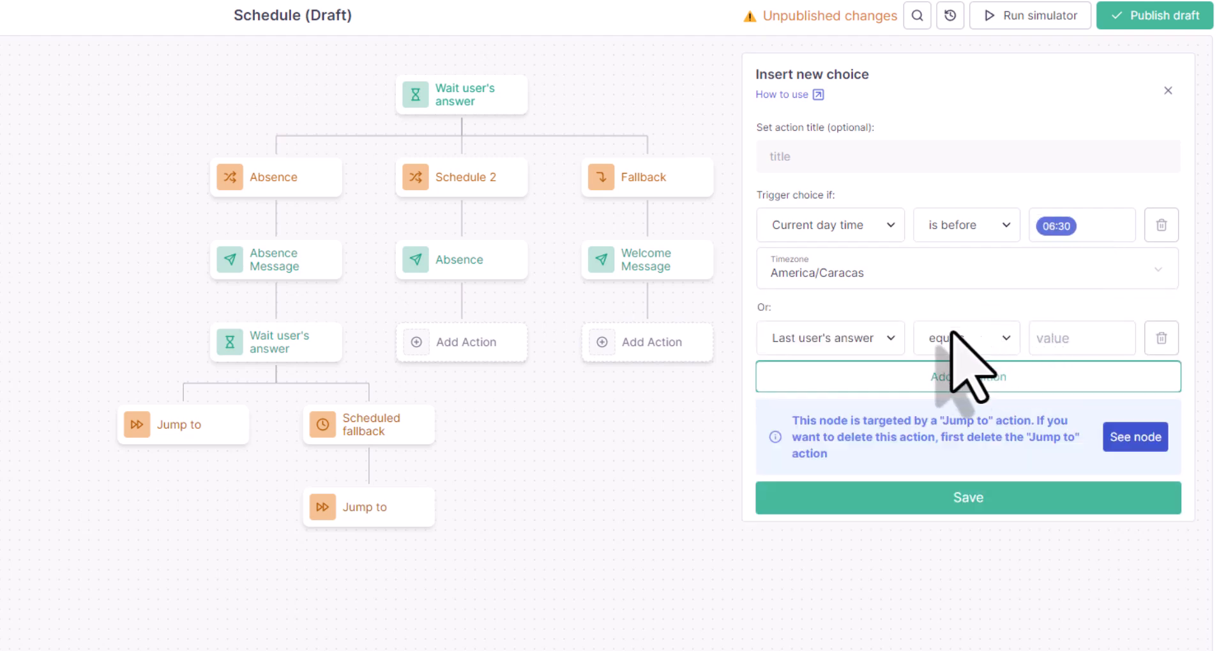
click(880, 348)
scroll(878, 447, down, 3)
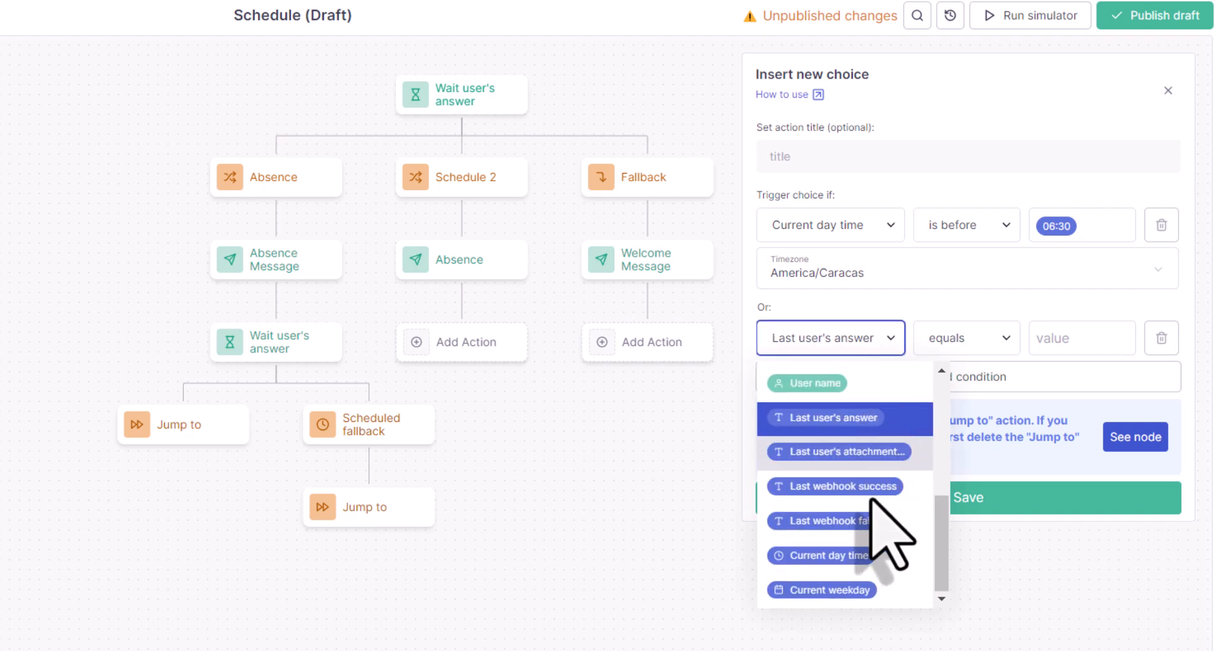
click(870, 553)
click(963, 338)
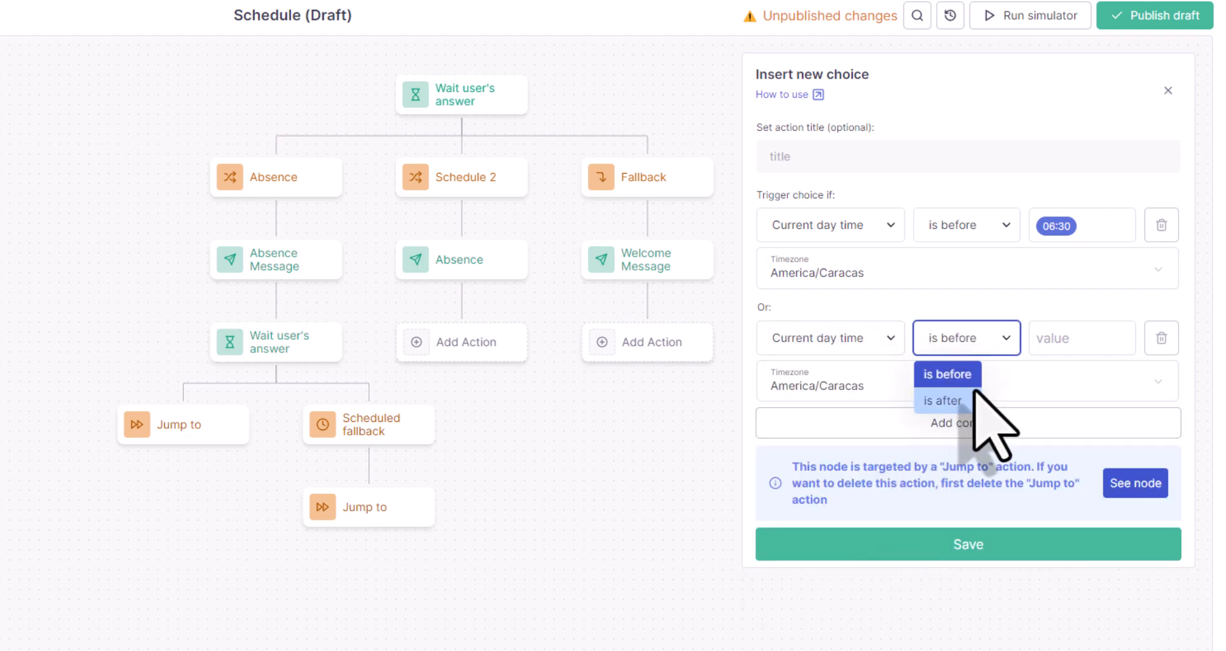
click(966, 399)
click(1065, 341)
scroll(1079, 447, down, 20)
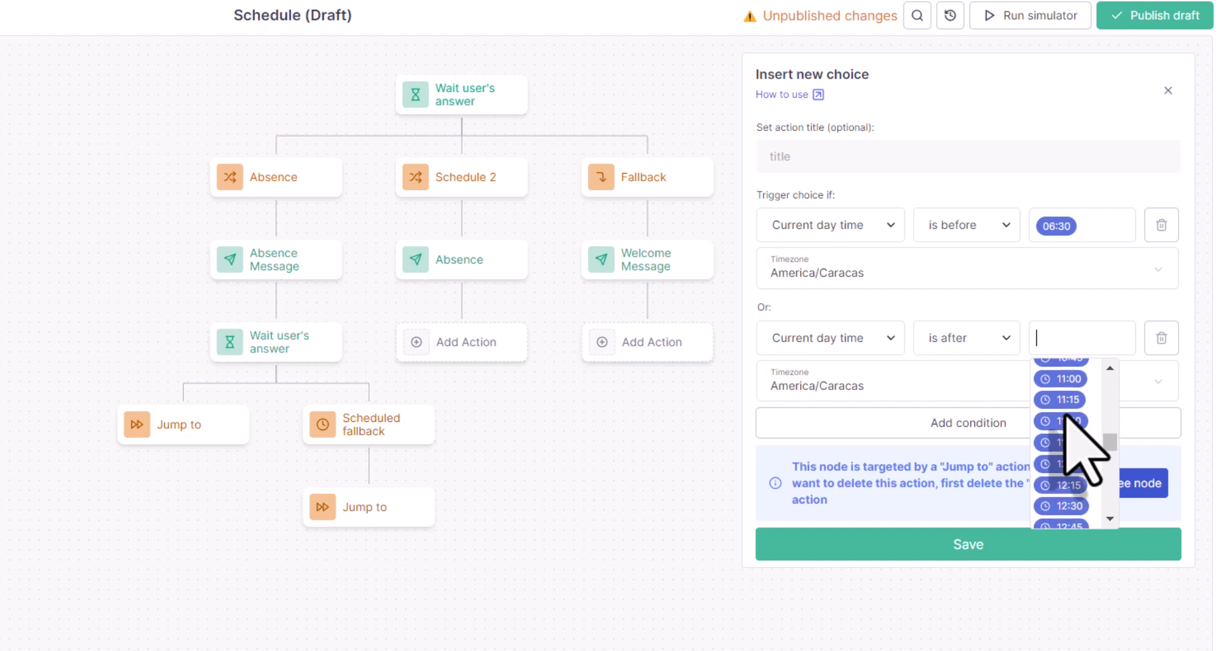
scroll(1065, 415, down, 3)
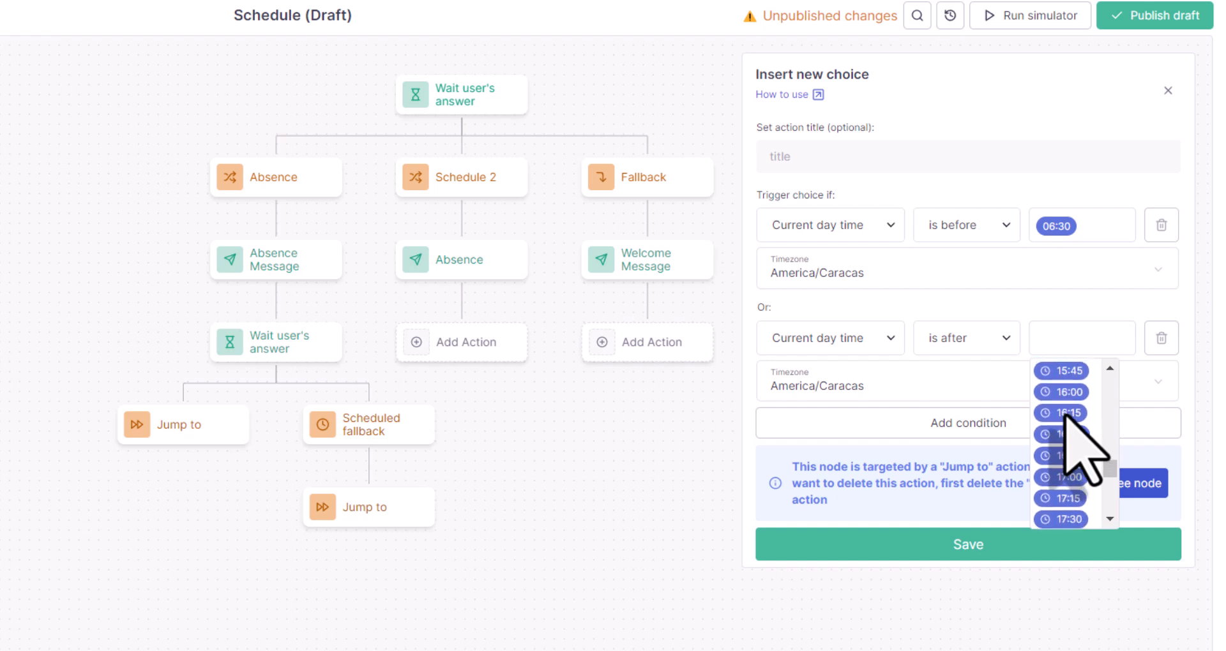
click(1065, 473)
Add an And condition requiring Current weekday is not weekend, and save the new choice.
click(998, 426)
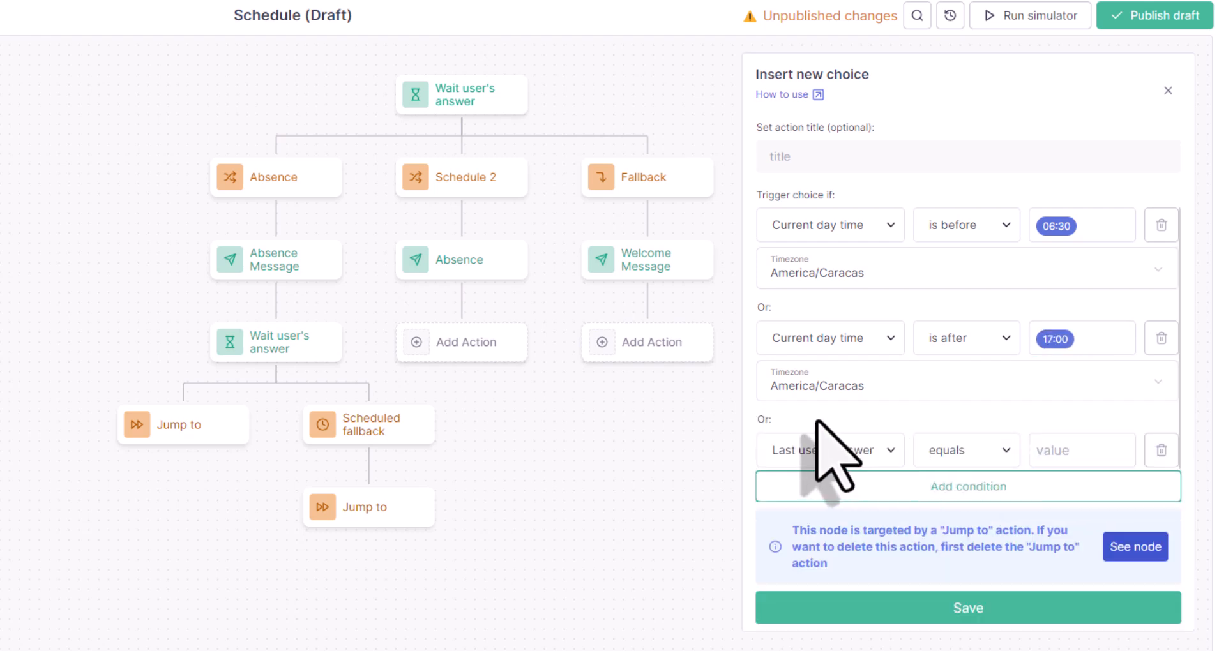
click(823, 450)
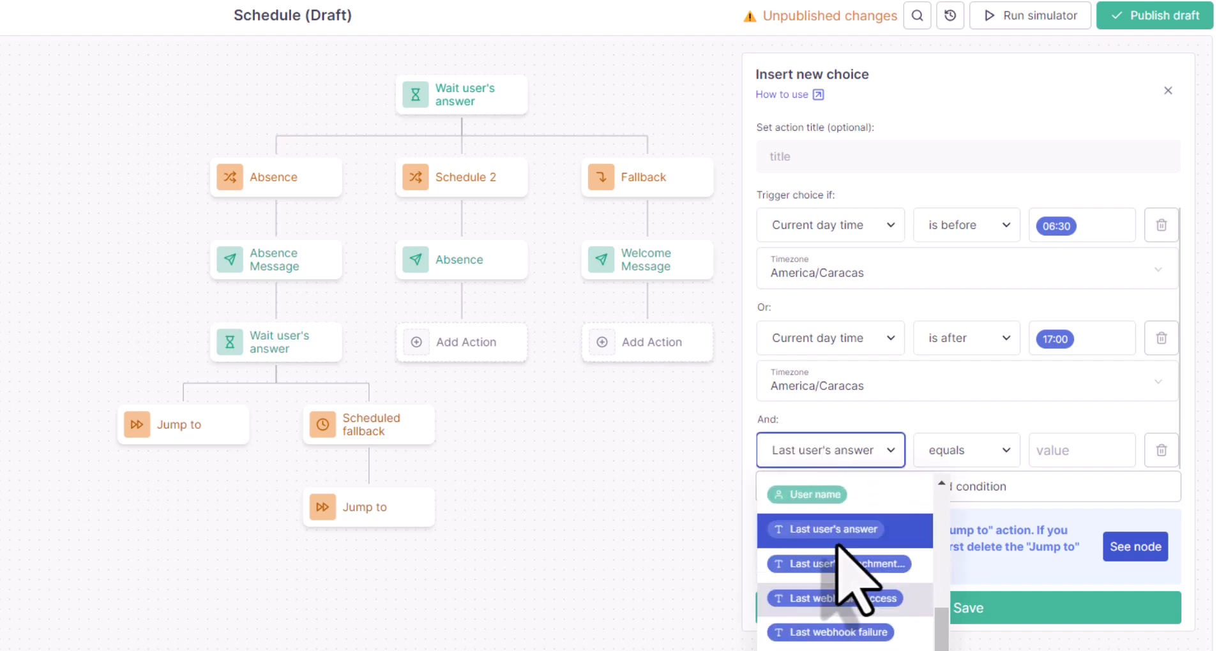
click(926, 537)
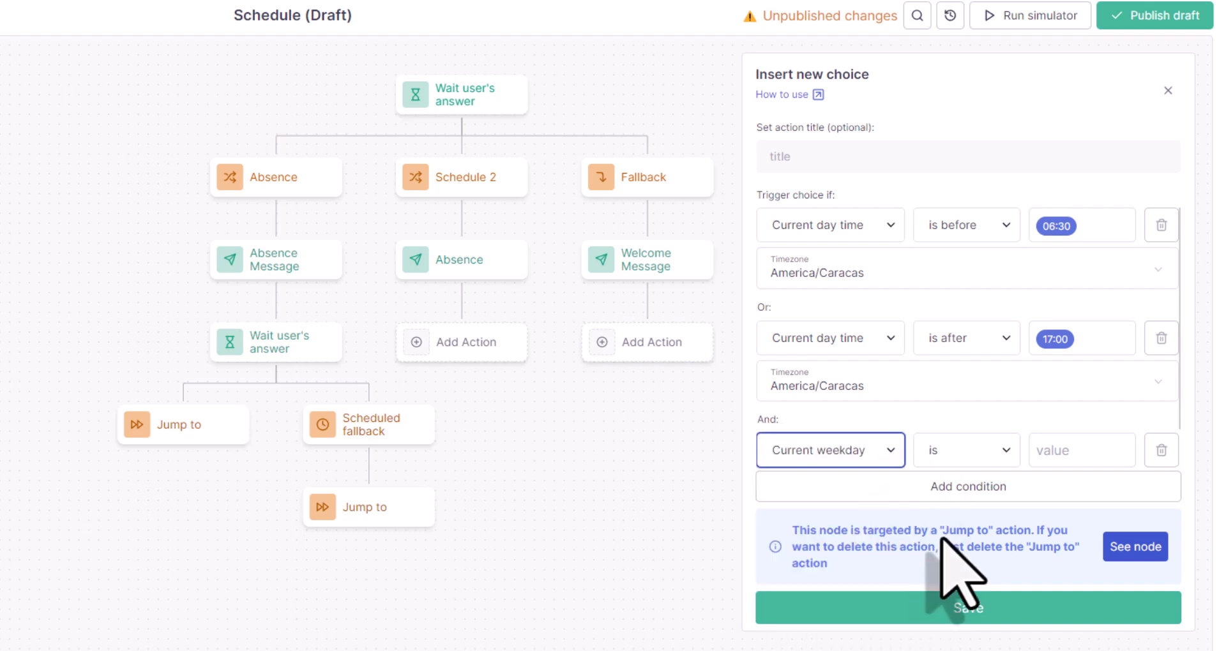
click(988, 454)
click(972, 538)
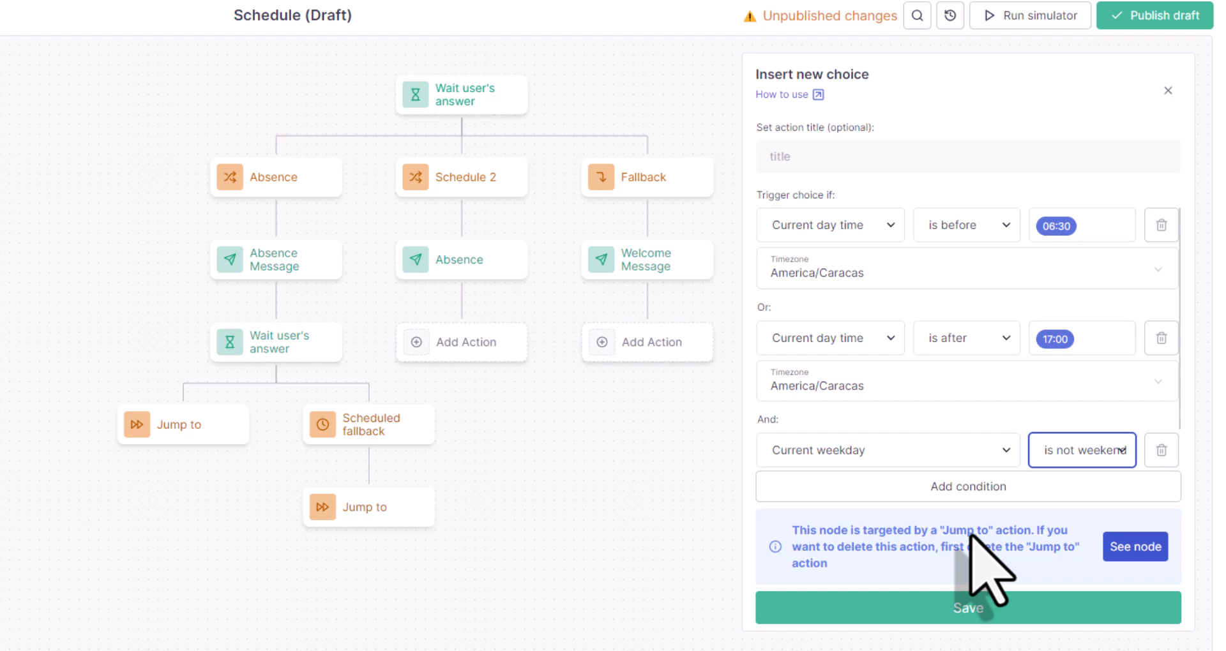
click(996, 607)
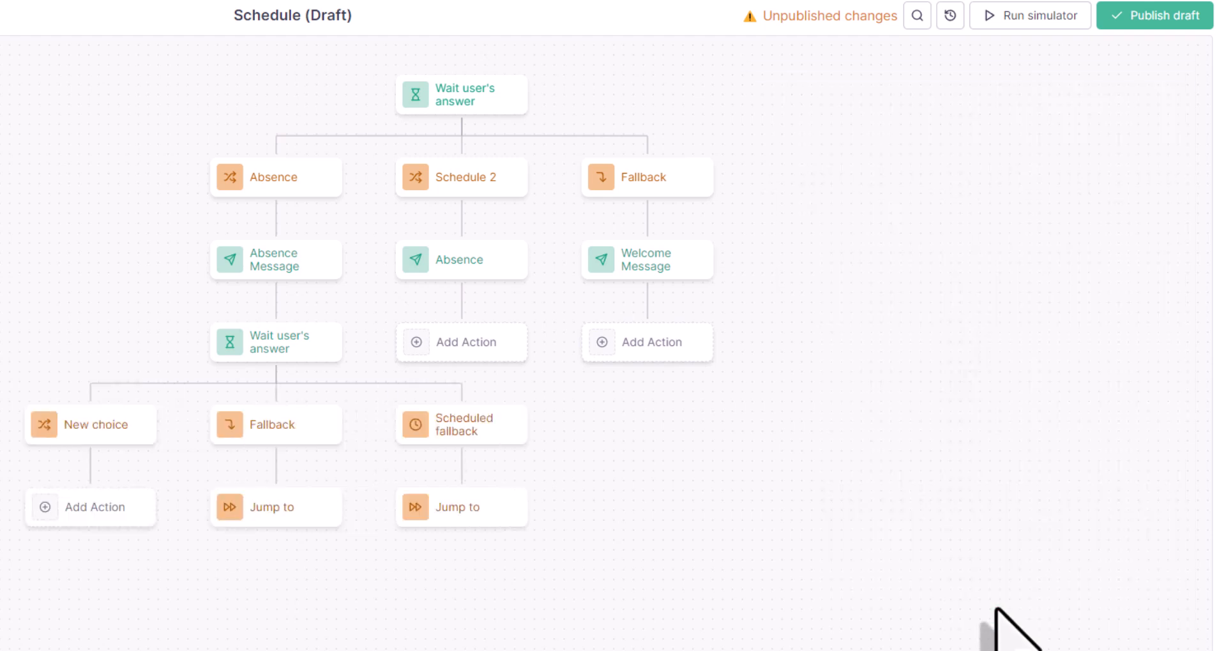
Add a Send message action with the text "we are back" under the new choice in the Absence branch.
click(110, 511)
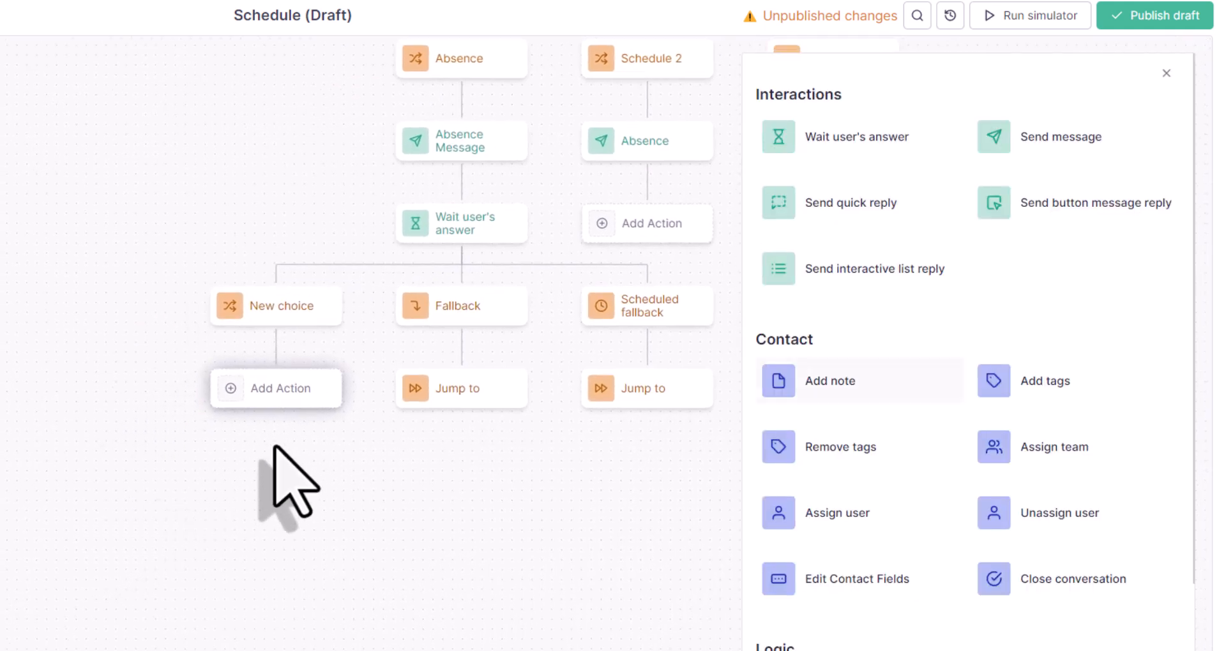
click(1054, 142)
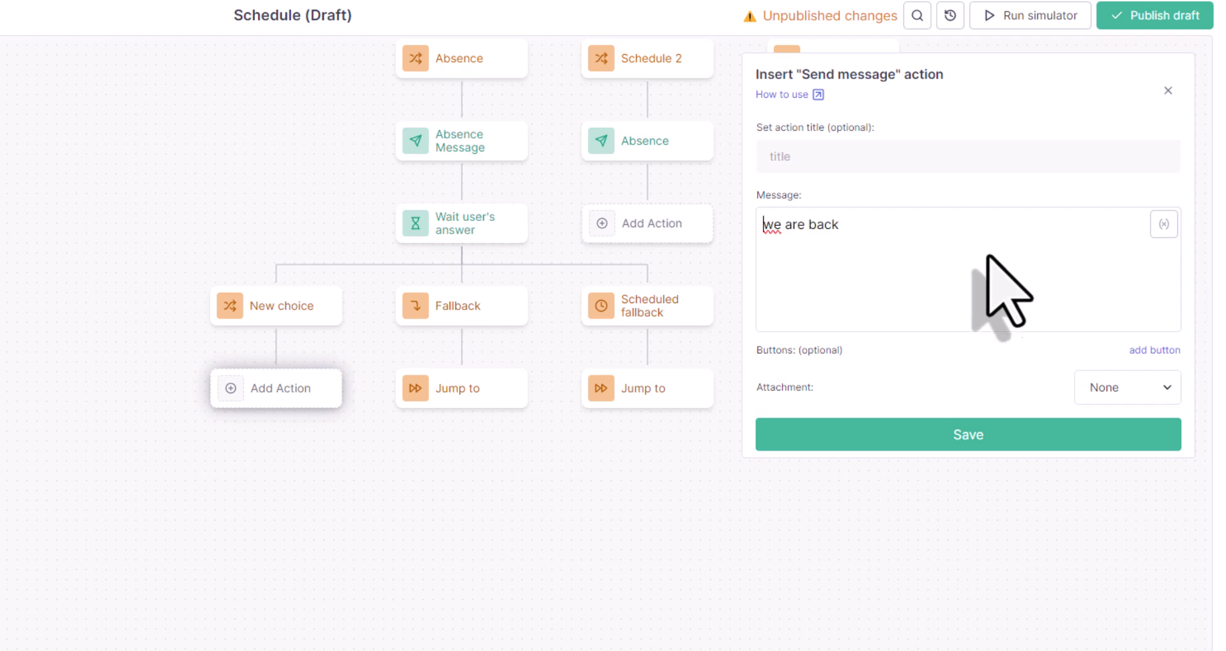
click(986, 435)
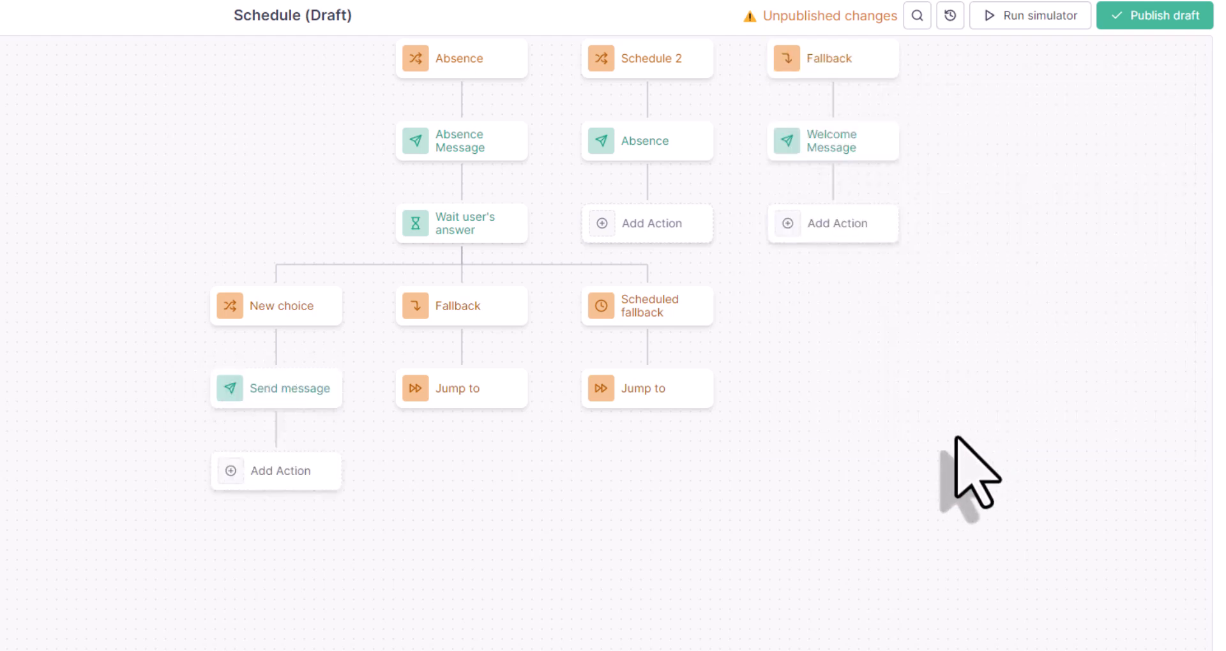
Add a Jump to action after the new choice's message, targeting the Welcome Message node, and save it.
click(282, 471)
scroll(880, 578, down, 3)
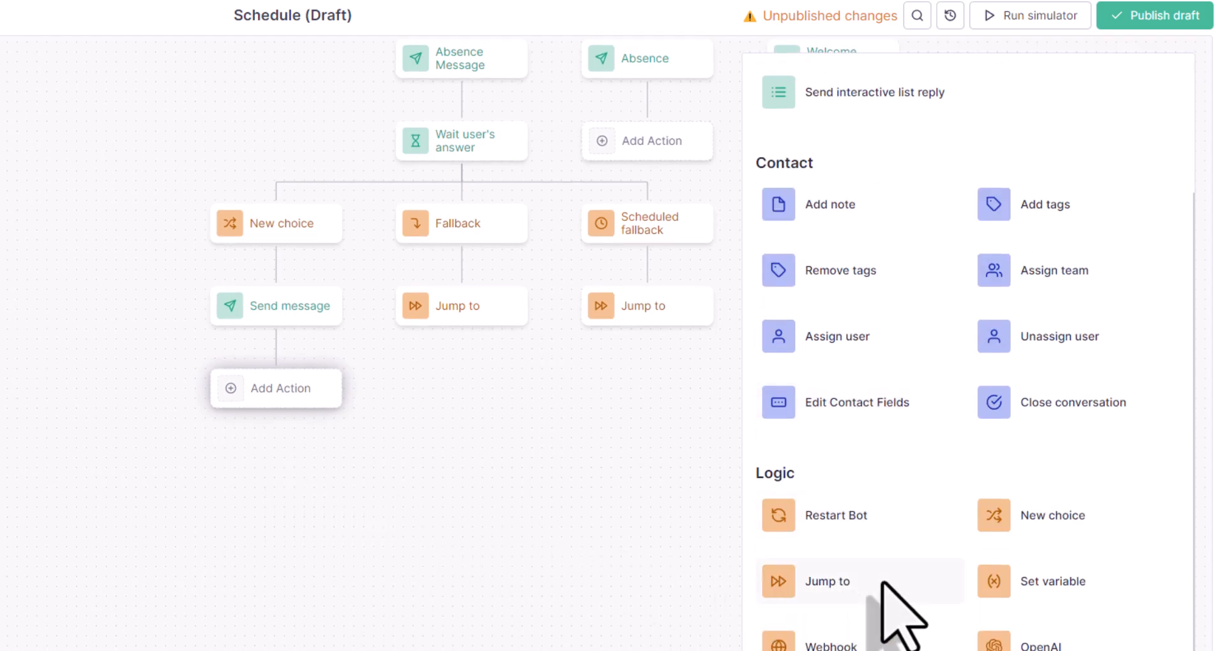
click(880, 578)
drag(752, 371, 487, 648)
click(574, 342)
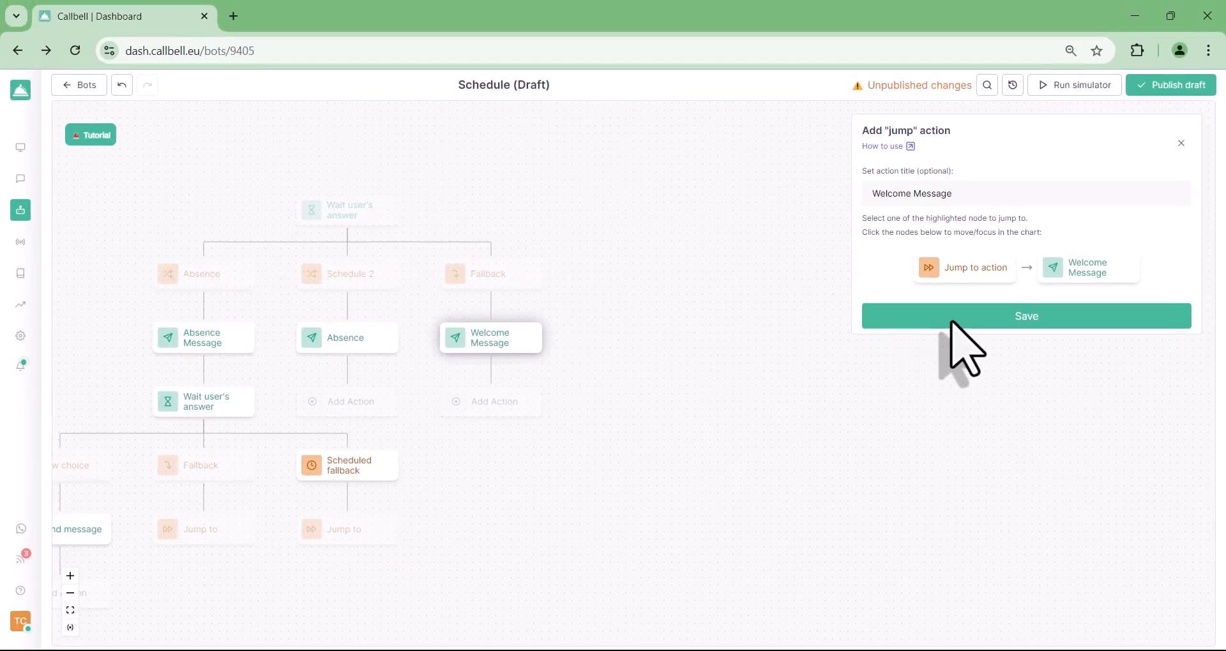
click(951, 321)
drag(626, 460, 853, 419)
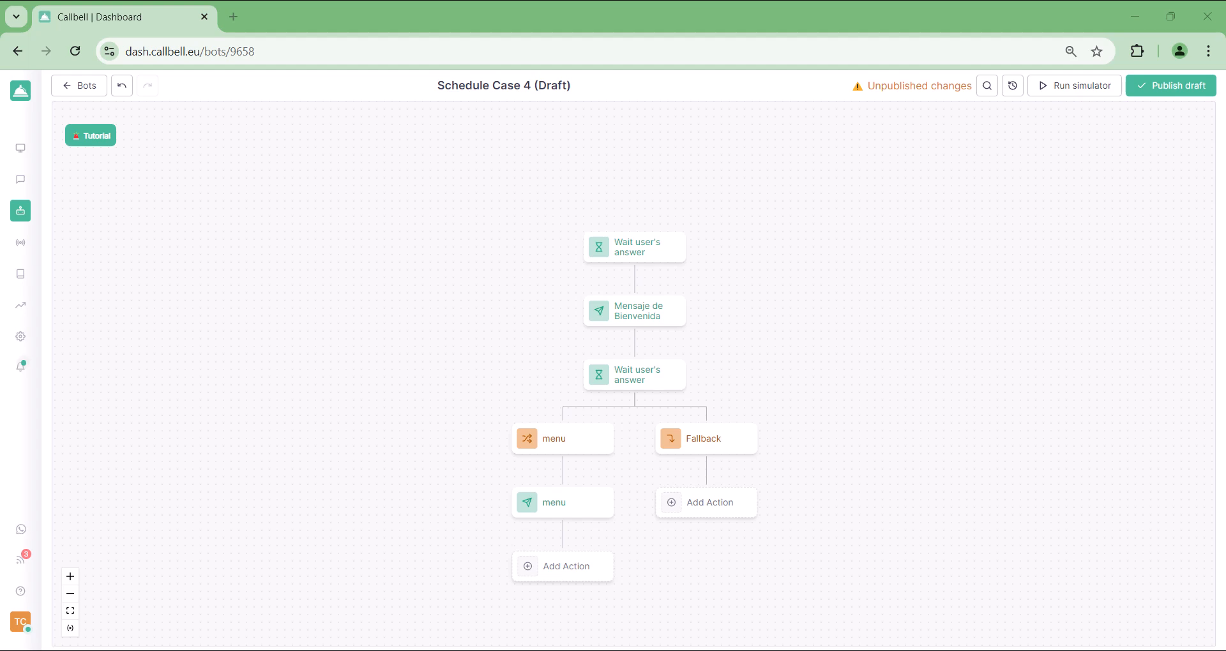
Insert a choice titled "Tuesday, Thursday and Saturday" after the first Wait user's answer in Schedule Case 4, triggered when Current weekday is Tuesday.
click(632, 279)
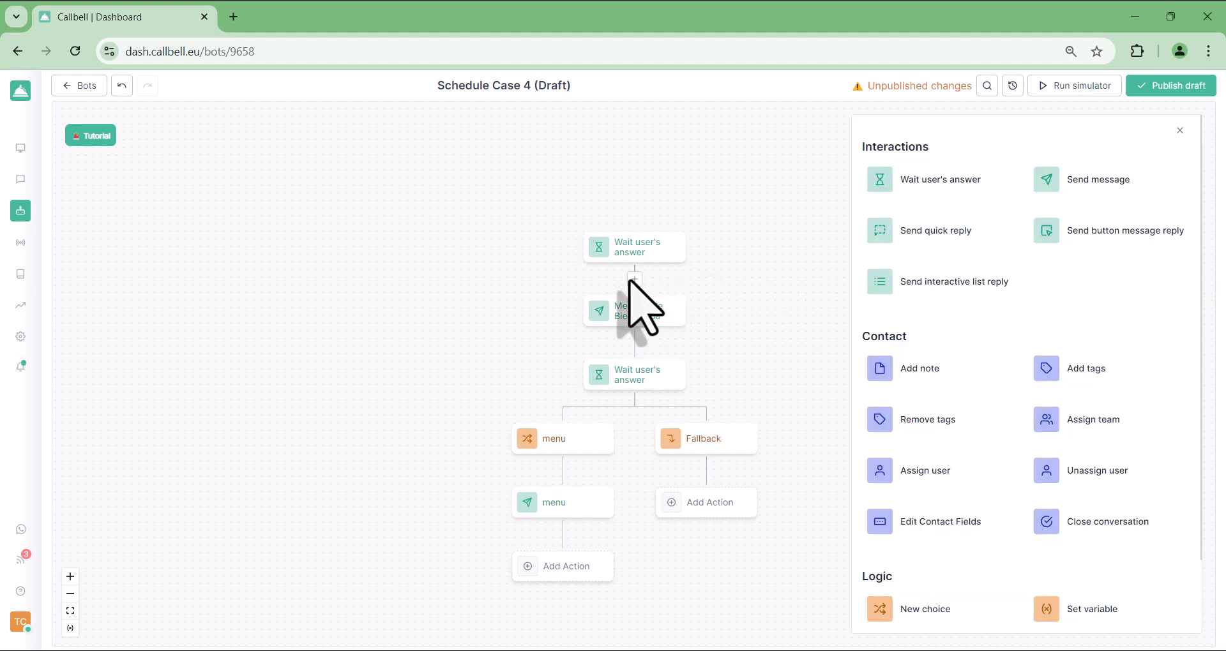
click(913, 609)
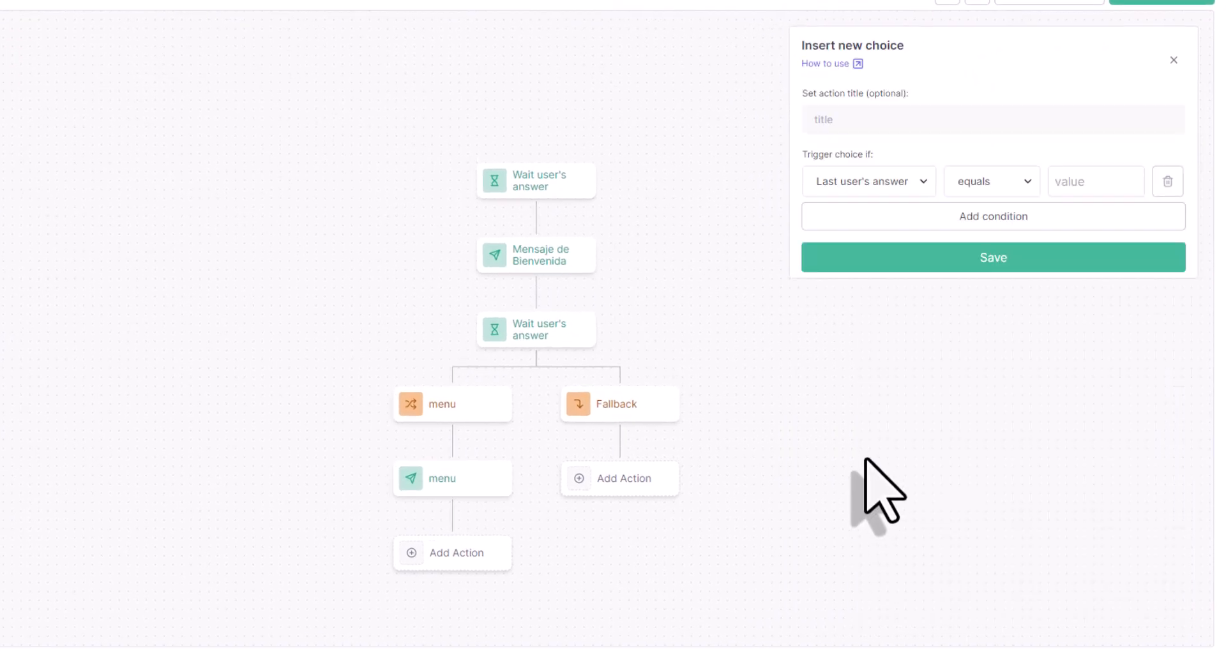
click(843, 127)
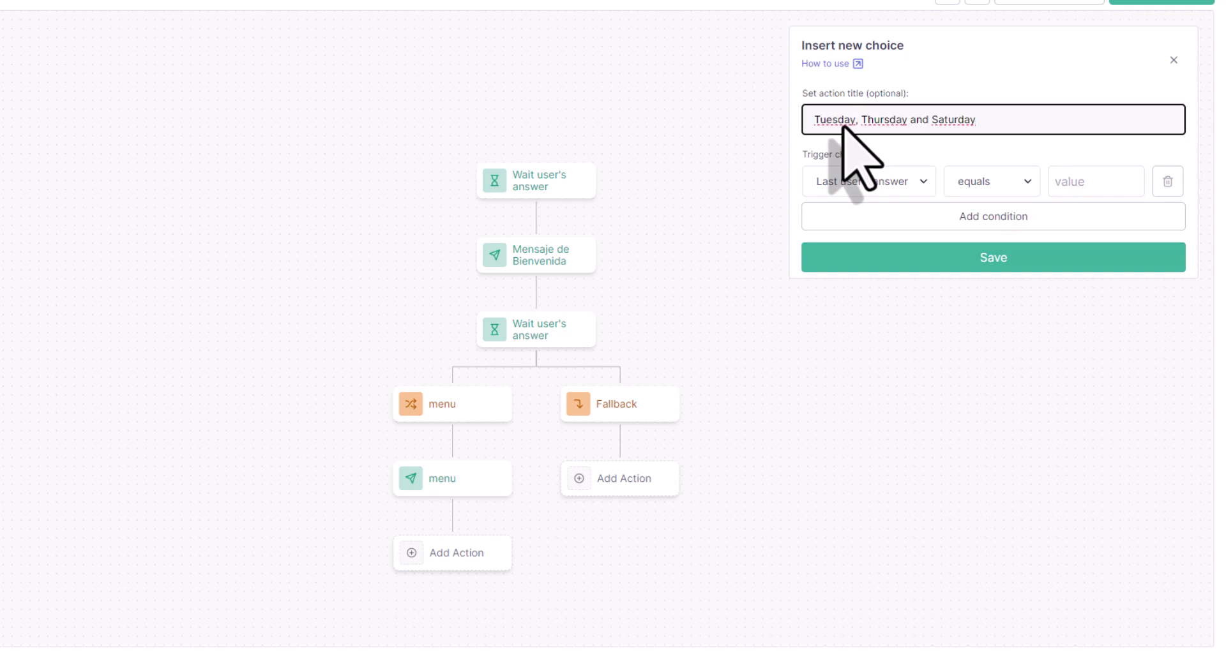
click(868, 182)
scroll(887, 296, down, 3)
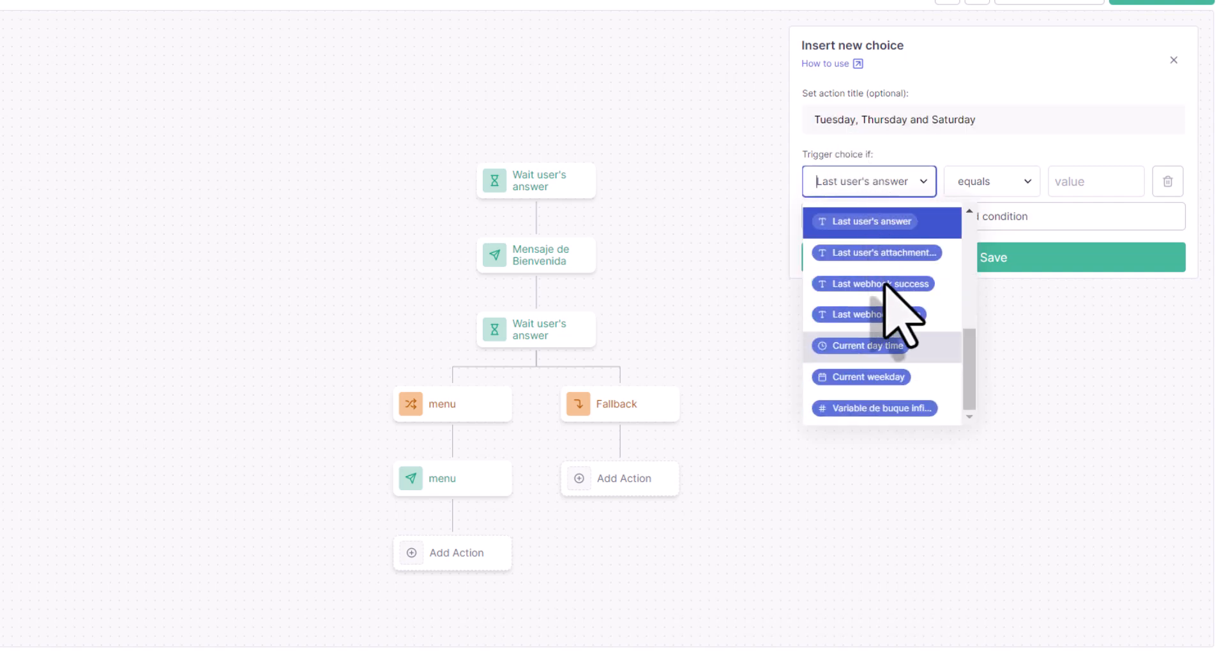
click(894, 378)
click(1091, 185)
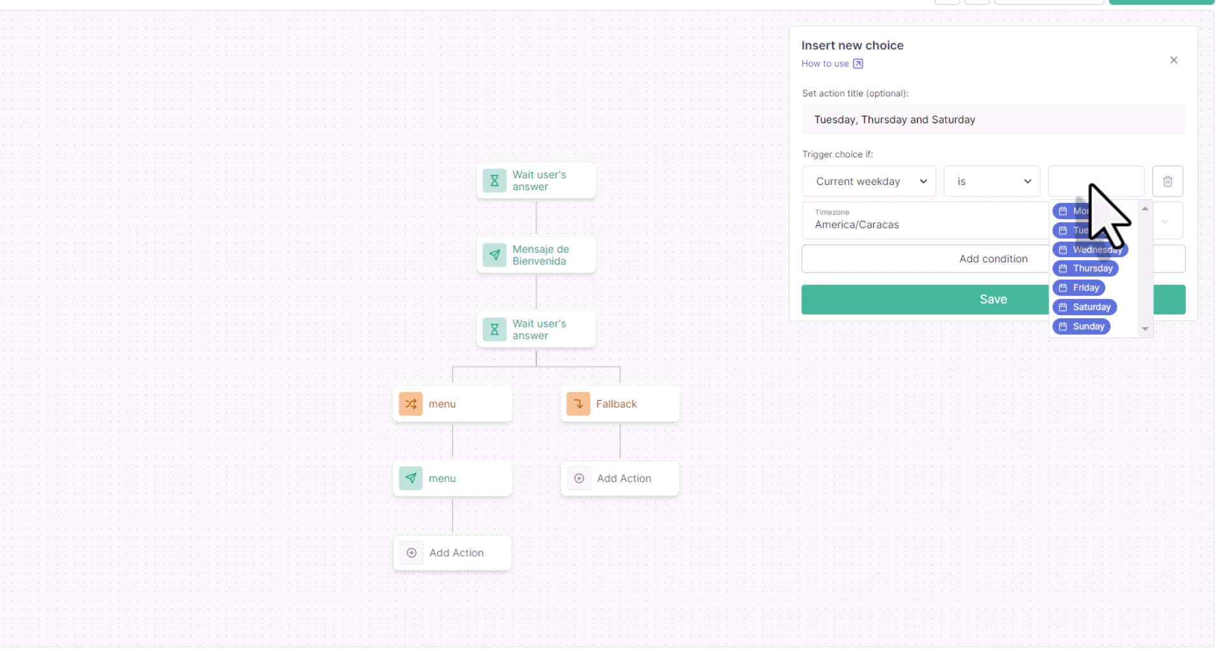
click(1089, 231)
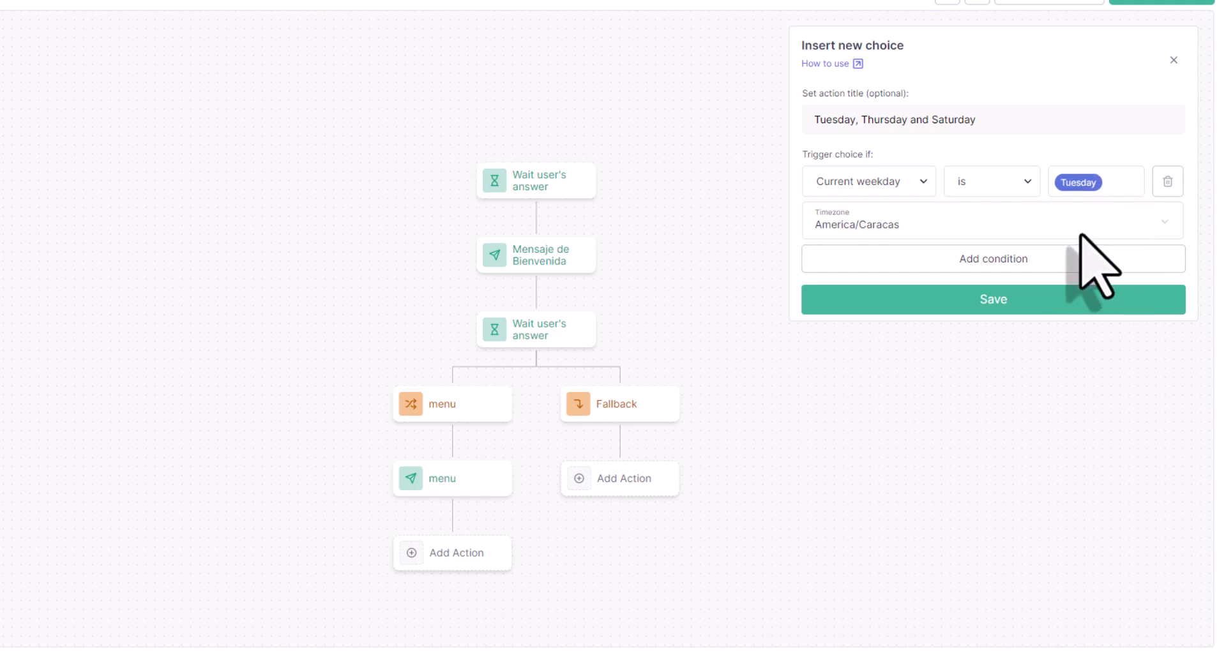
Add an Or condition to the choice for Current weekday is Thursday.
click(910, 264)
click(898, 290)
scroll(890, 447, down, 3)
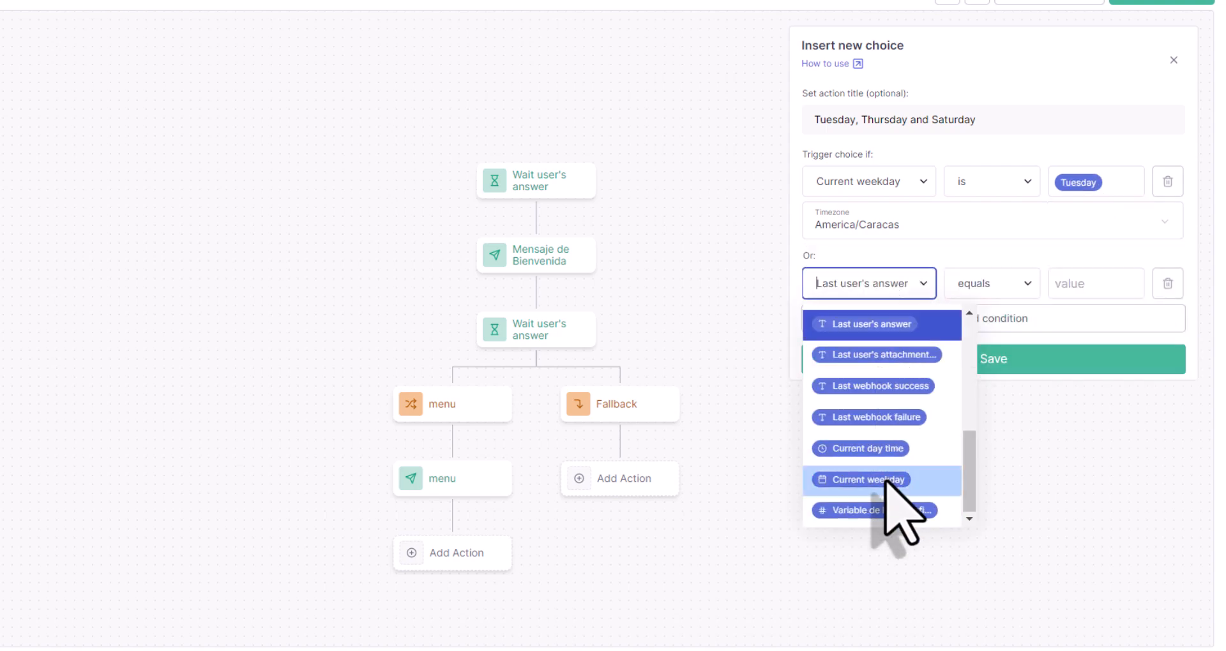
click(886, 480)
click(1091, 283)
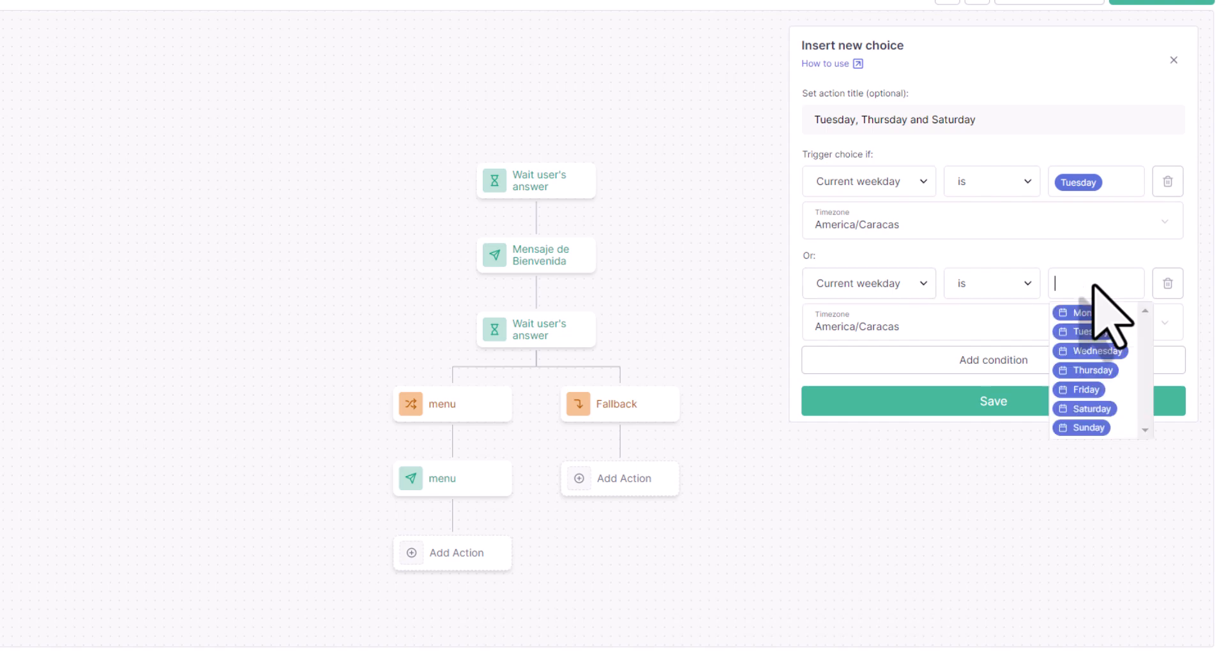
click(1094, 371)
Add another Or condition to the choice for Current weekday is Saturday.
click(945, 359)
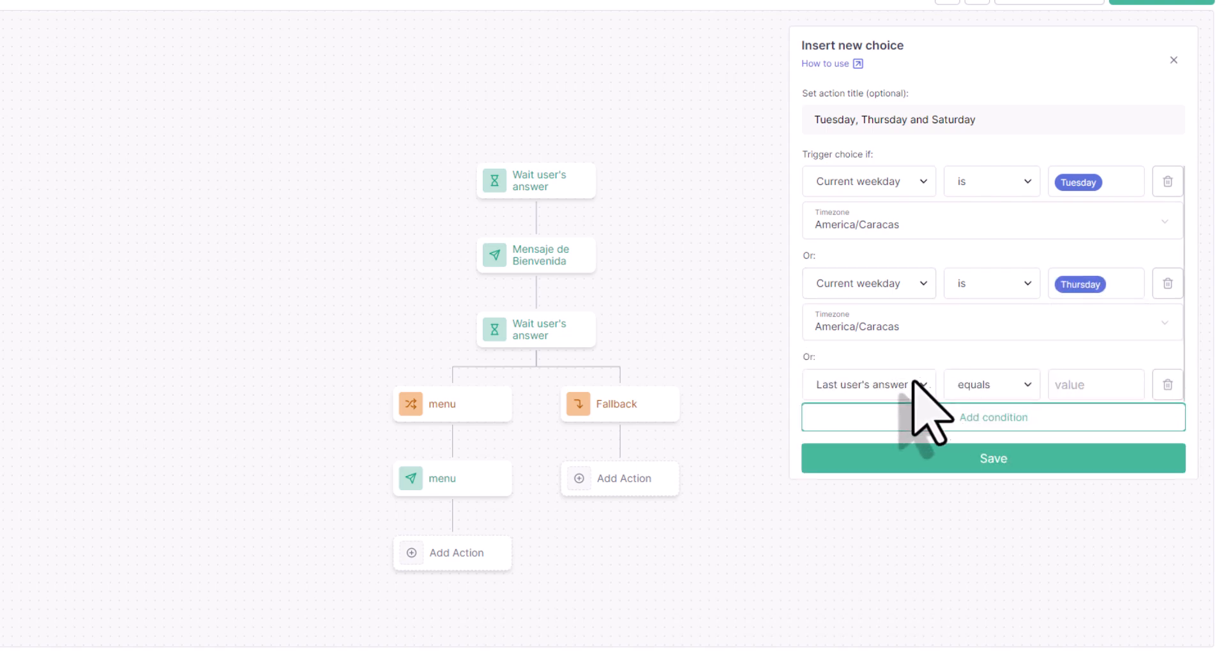
click(908, 386)
scroll(907, 434, down, 3)
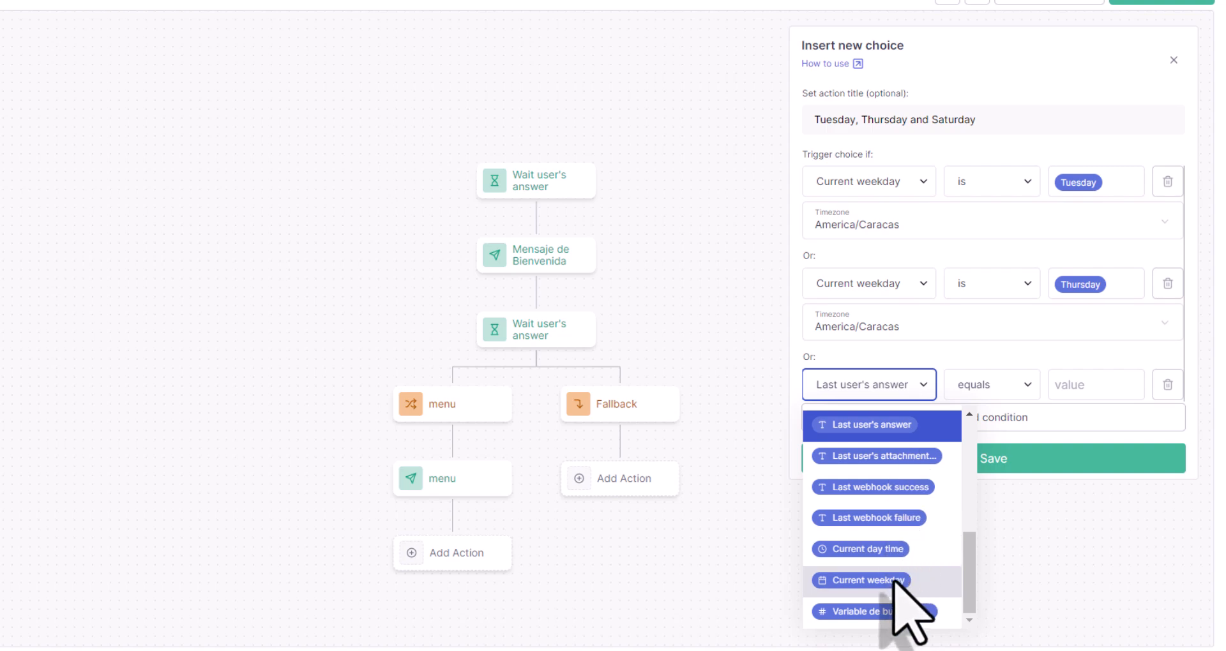
click(898, 581)
click(1078, 387)
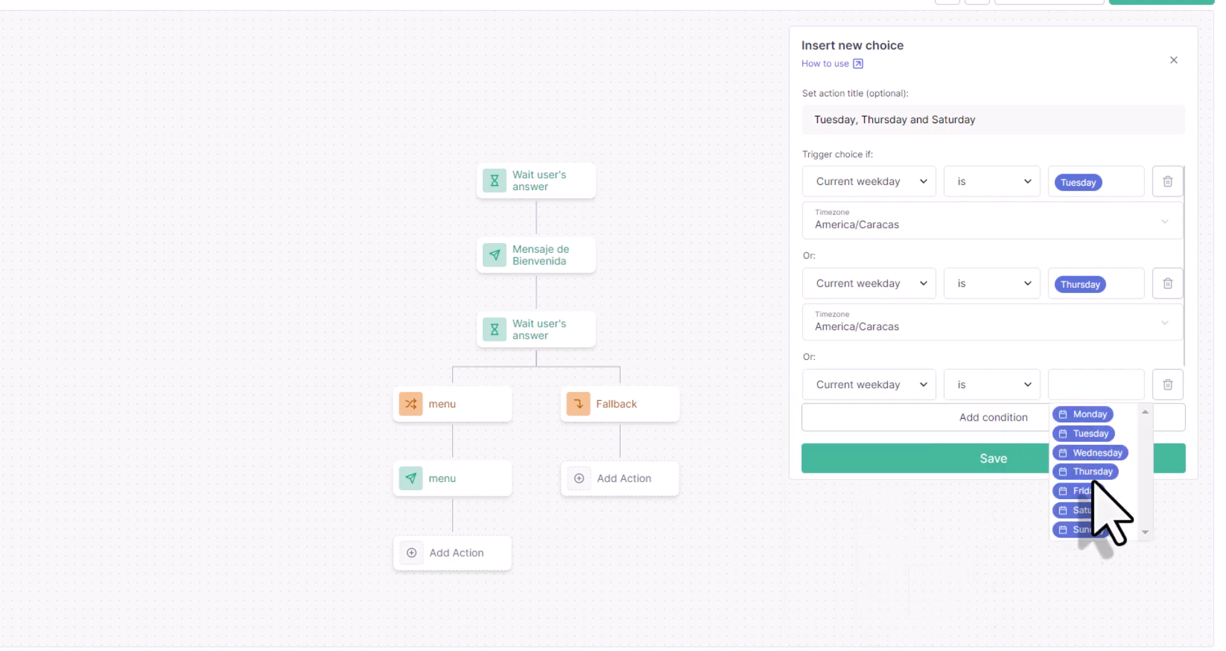
click(1092, 510)
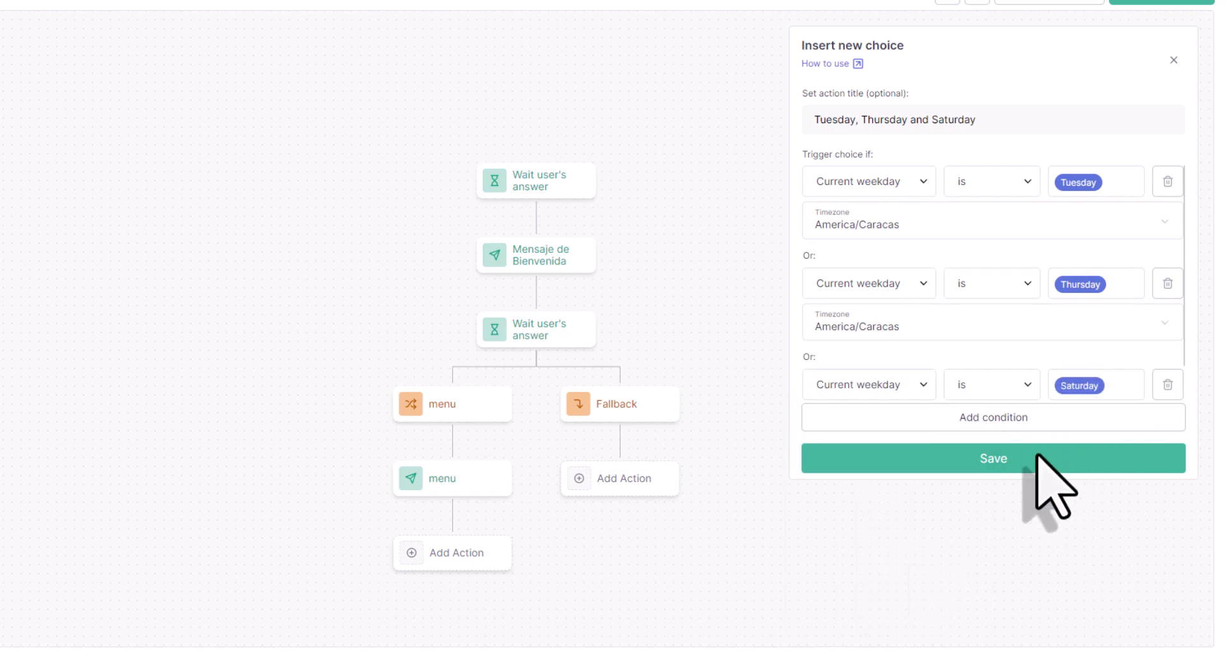
Add an And condition to the choice requiring Current day time is before 06:00.
click(906, 415)
scroll(894, 395, down, 3)
click(809, 294)
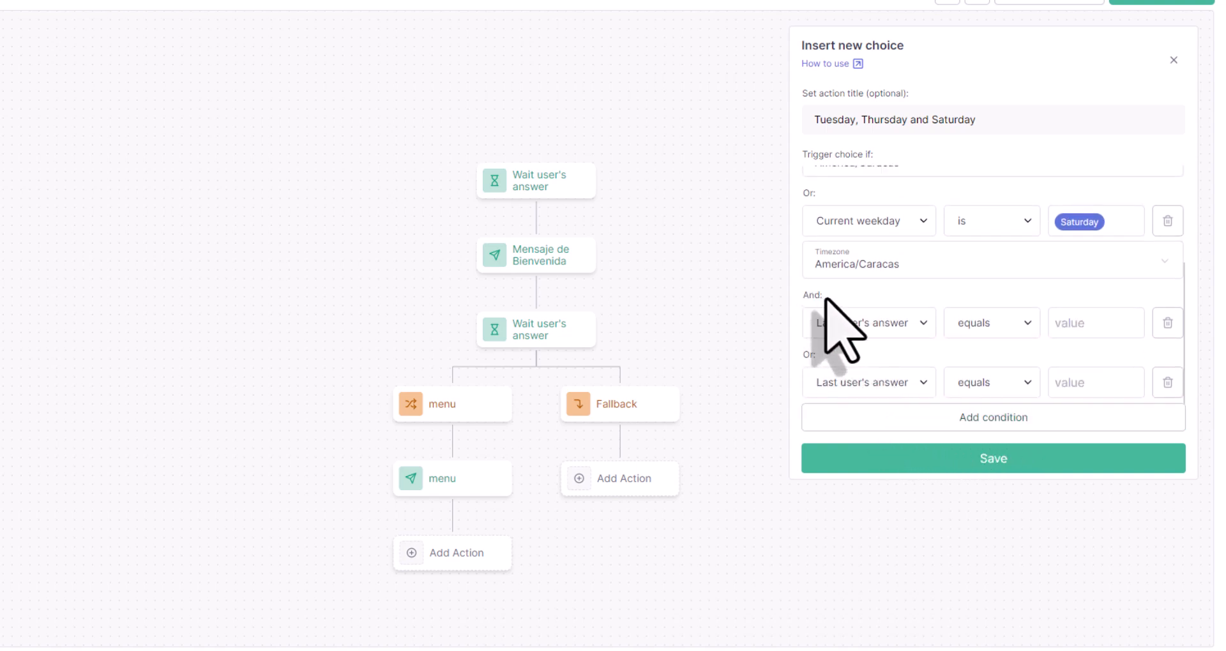
click(890, 323)
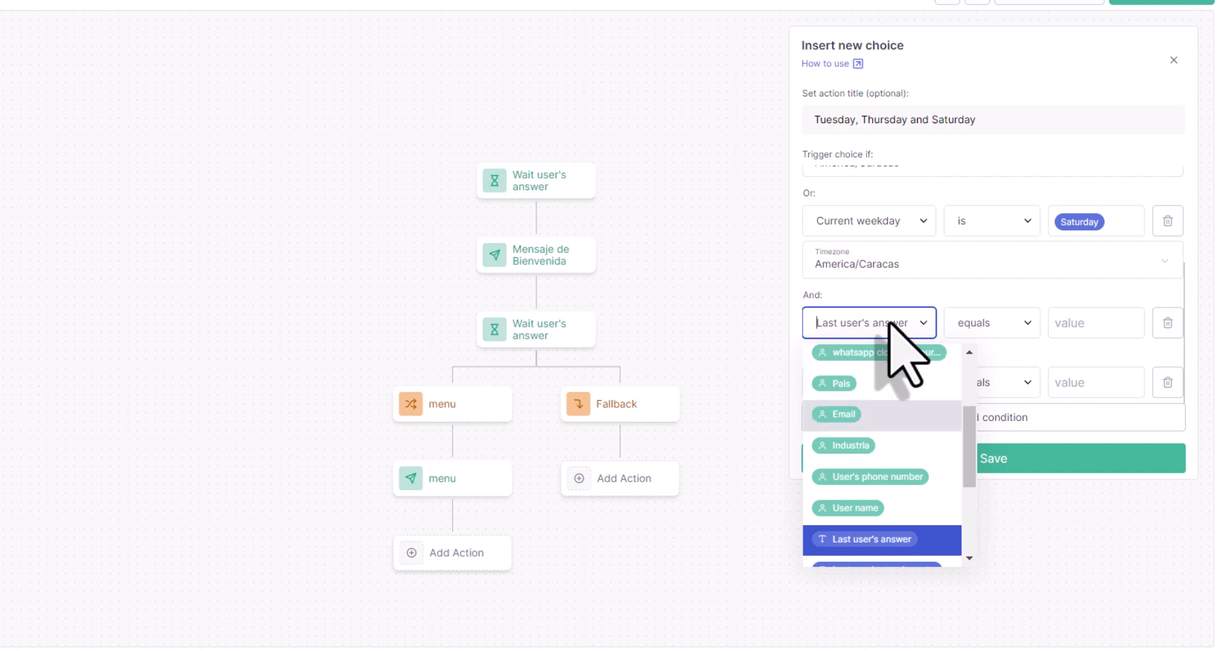
scroll(910, 409, down, 3)
click(908, 489)
click(1088, 323)
scroll(1096, 384, down, 5)
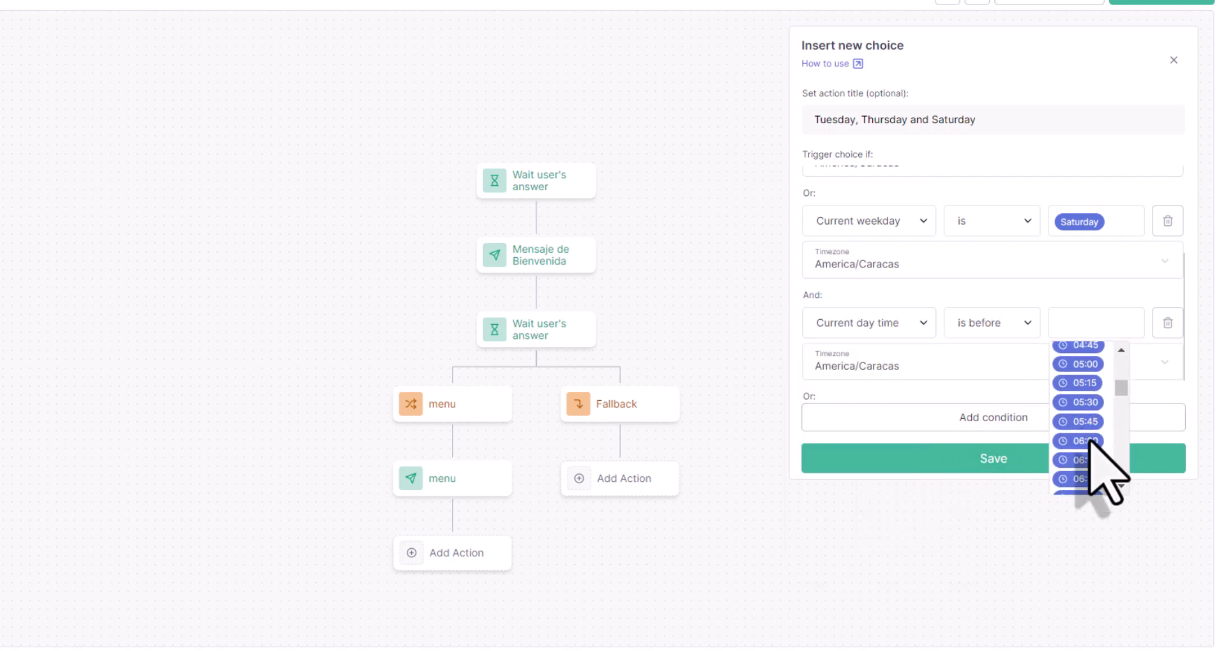
click(1092, 441)
Set the following Or condition to Current day time is after 18:45, and save the Tuesday, Thursday and Saturday choice.
click(1002, 422)
click(878, 391)
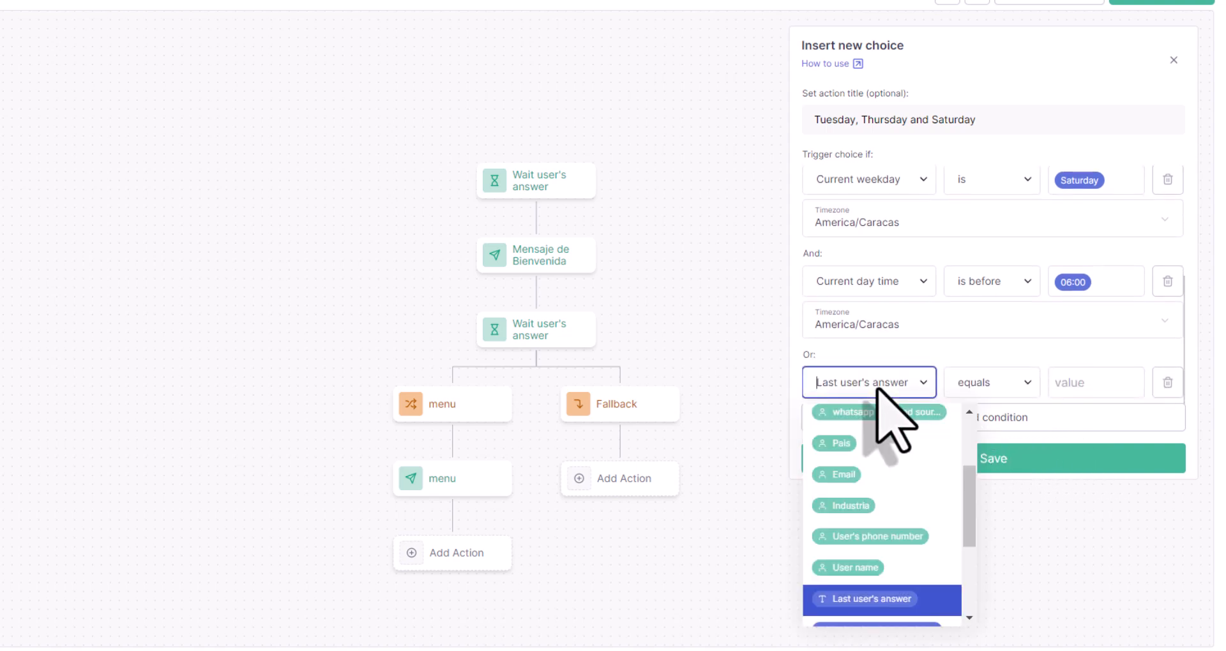
scroll(890, 424, down, 3)
click(904, 547)
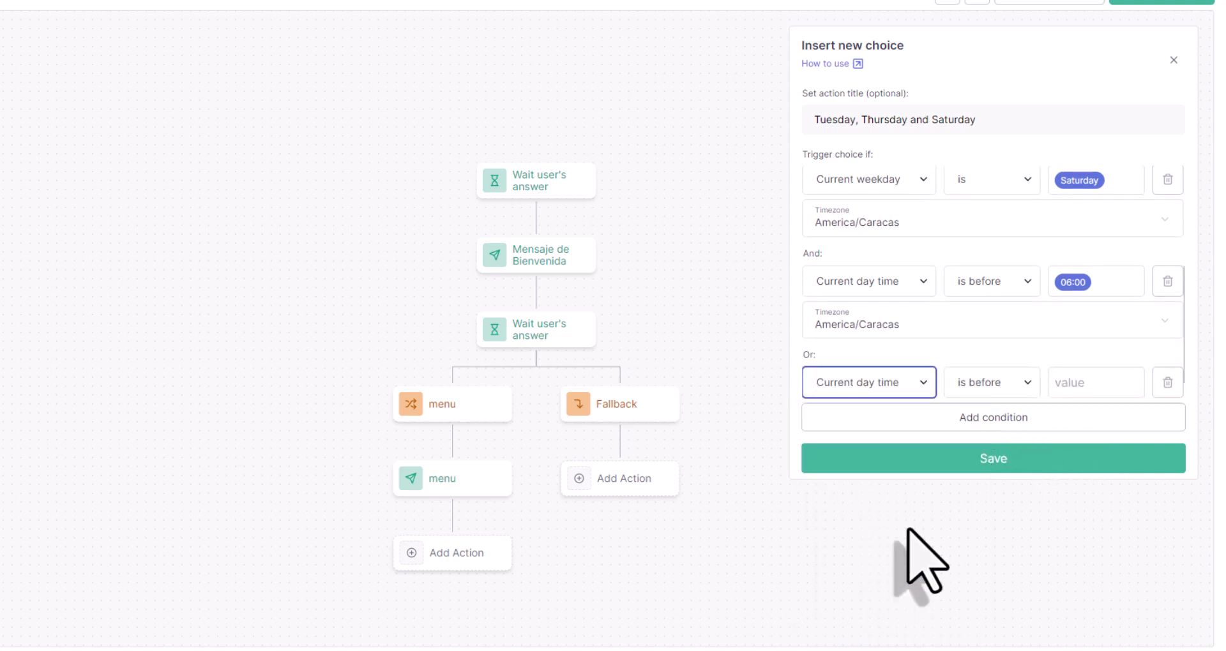
click(1015, 383)
click(983, 434)
click(1088, 384)
scroll(1088, 463, down, 10)
scroll(1087, 455, down, 6)
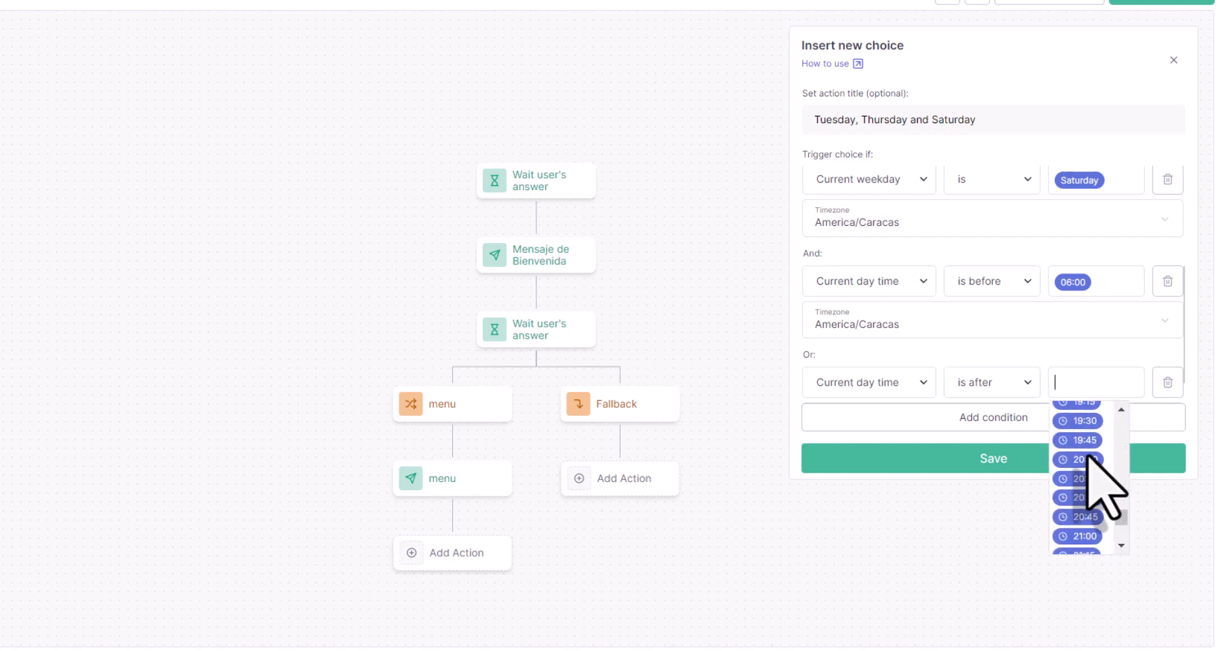
scroll(1092, 472, up, 1)
click(1094, 478)
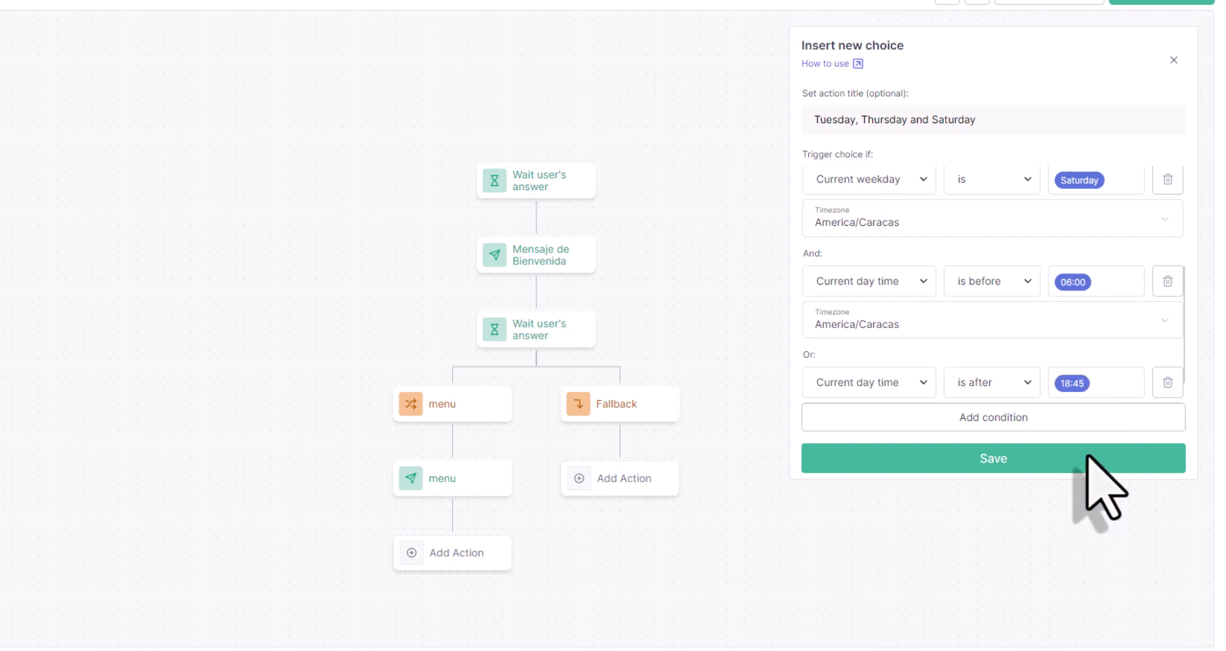
click(1053, 457)
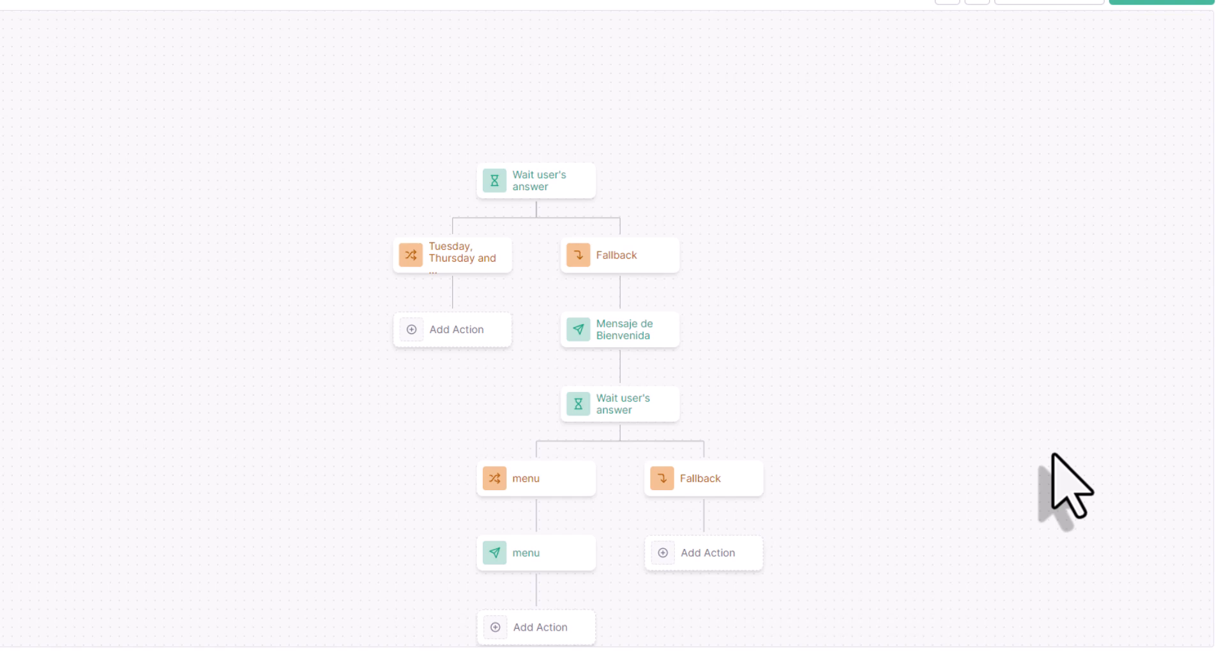
Add a Send message action under the Tuesday, Thursday and Saturday choice with a message saying the team is not available.
click(457, 330)
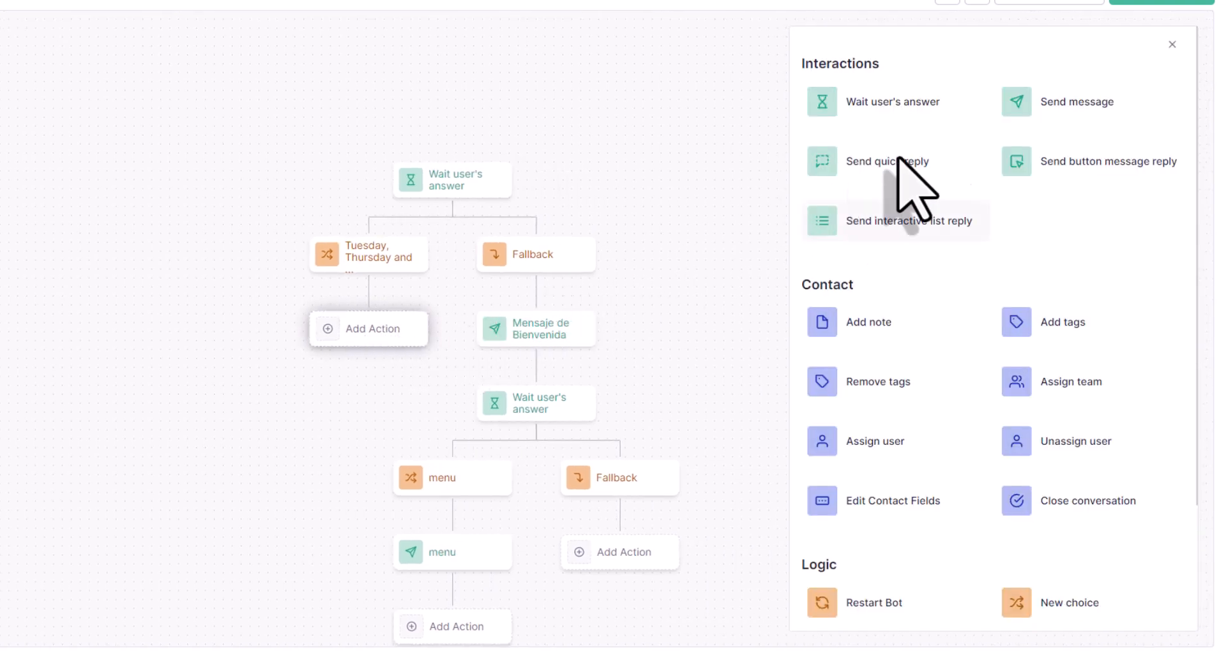
click(1055, 101)
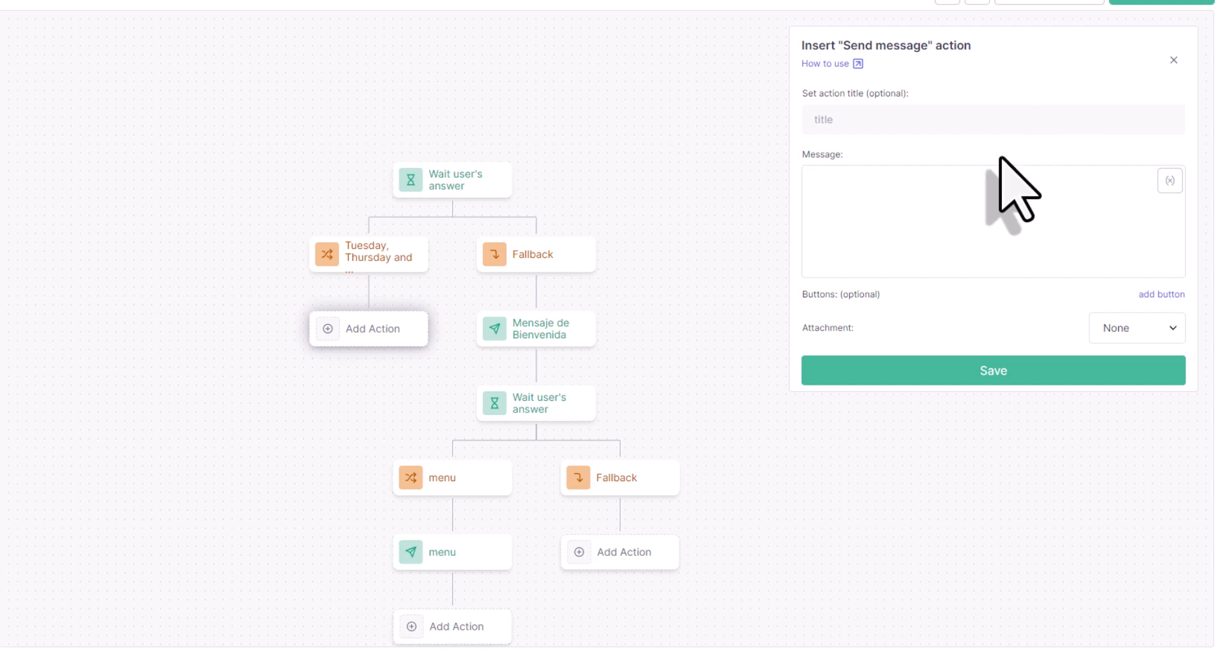
click(964, 198)
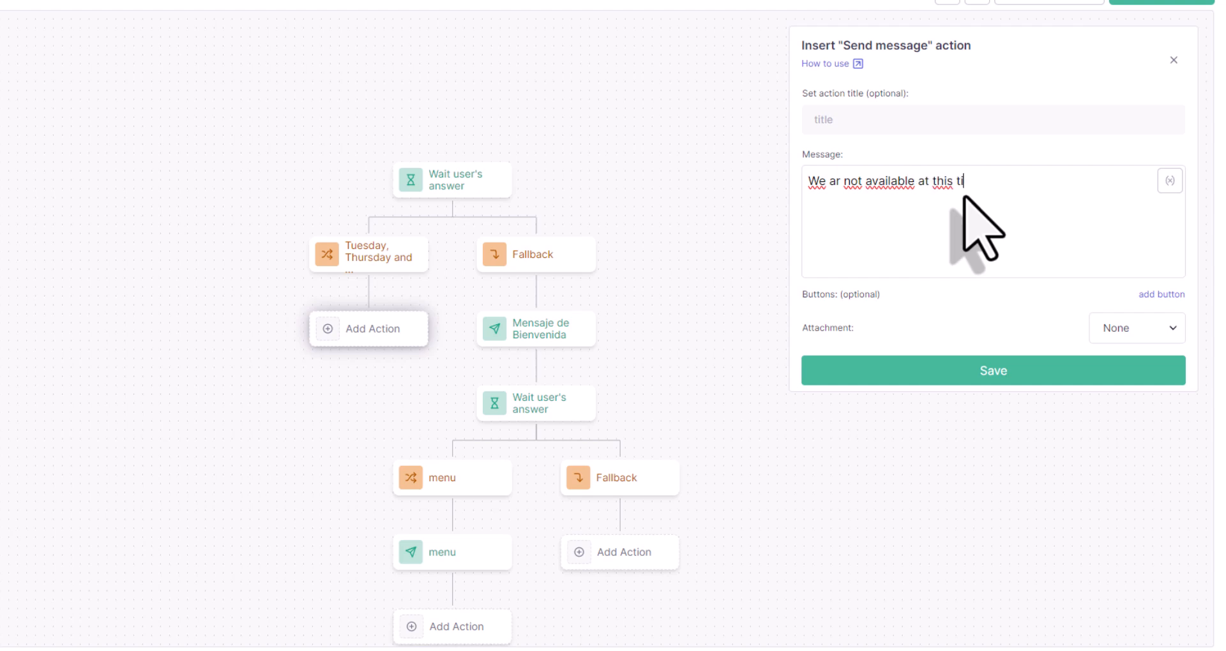
click(989, 382)
Insert a choice titled "Monday, Wednesday and Friday" after the first Wait user's answer node, triggered when Current weekday is Monday.
click(458, 218)
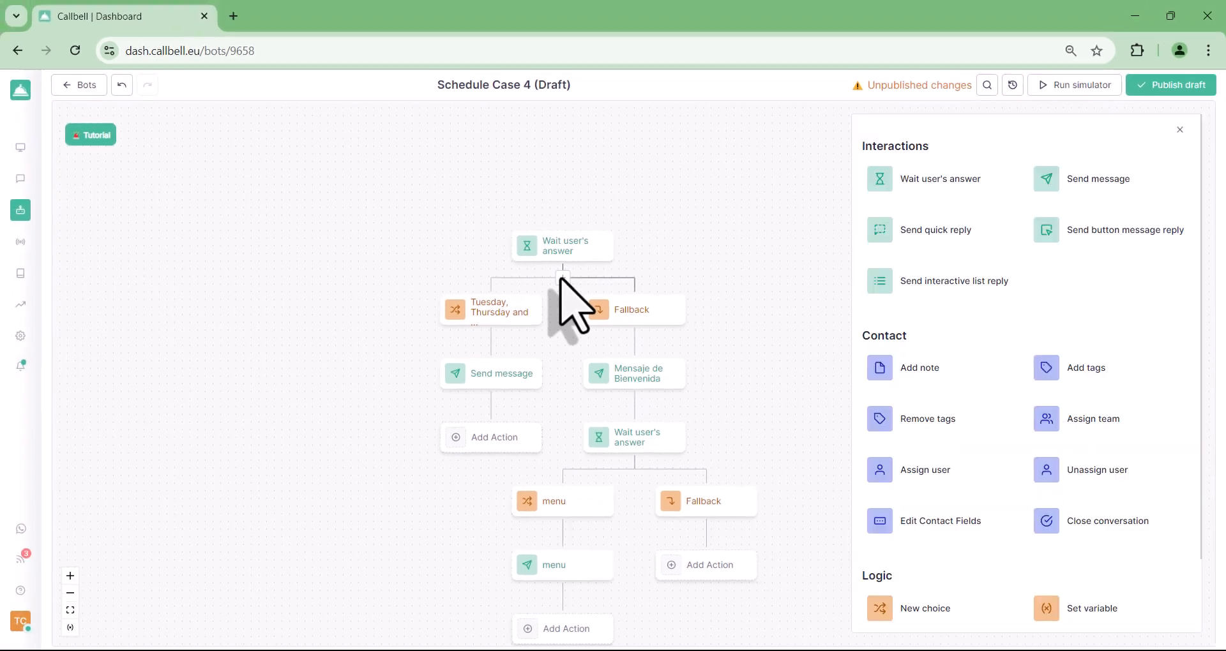
scroll(920, 367, down, 2)
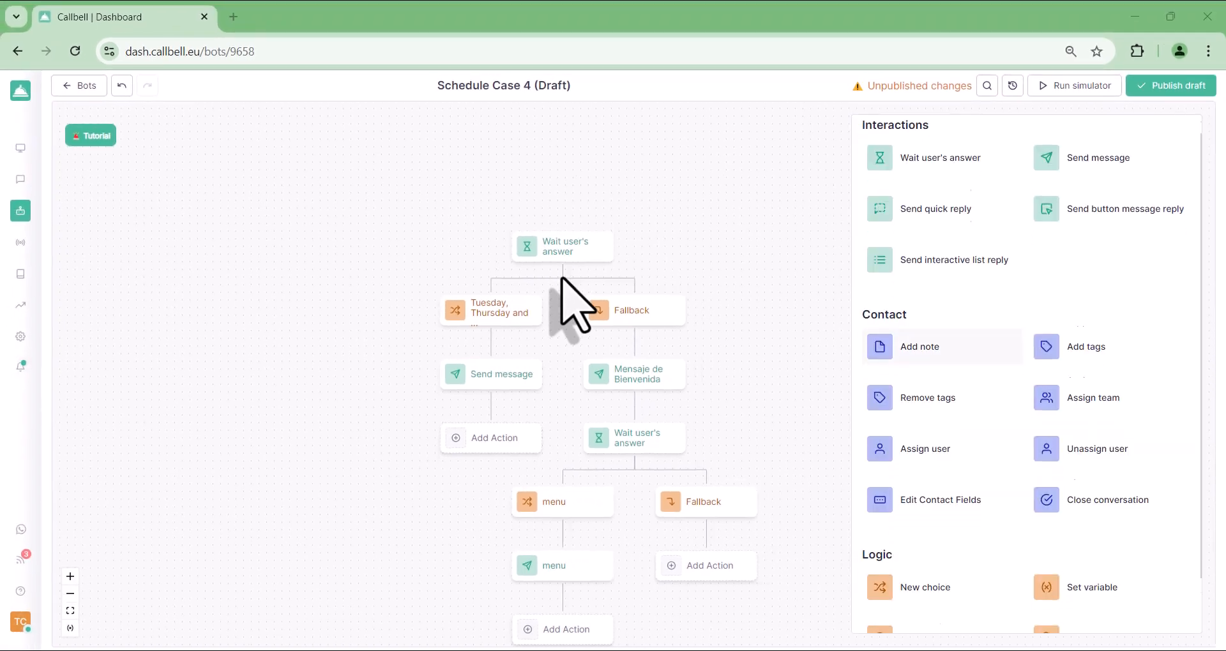
click(913, 525)
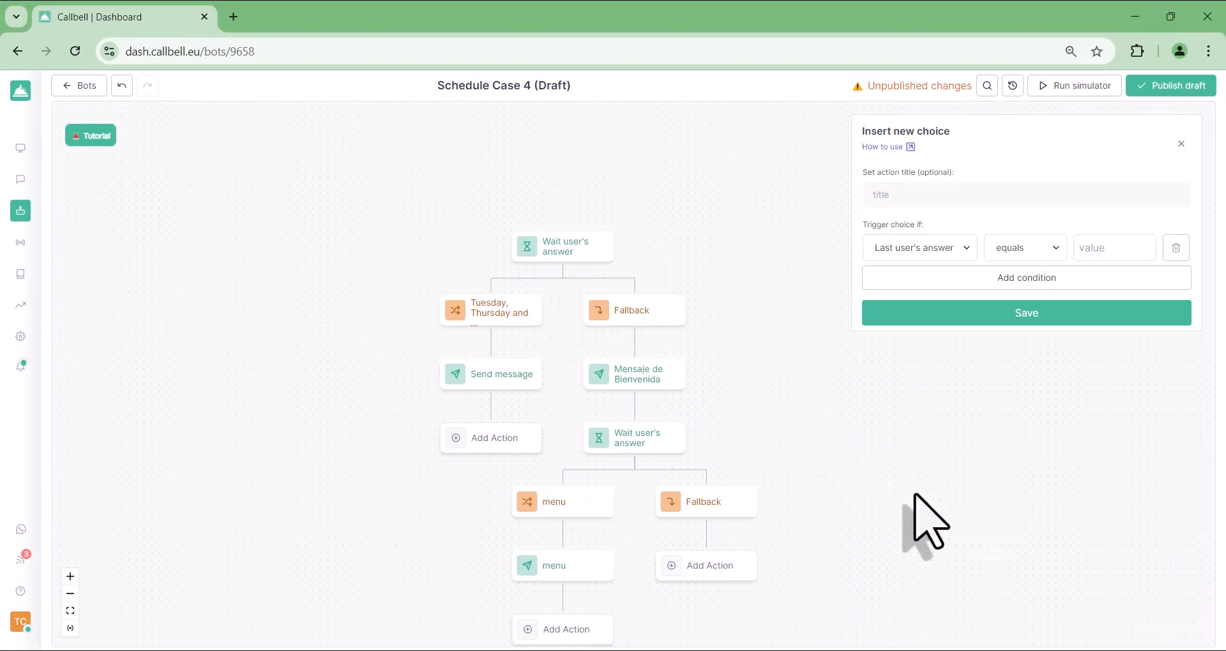
click(940, 199)
text(Monday, Wednesday and Friday)
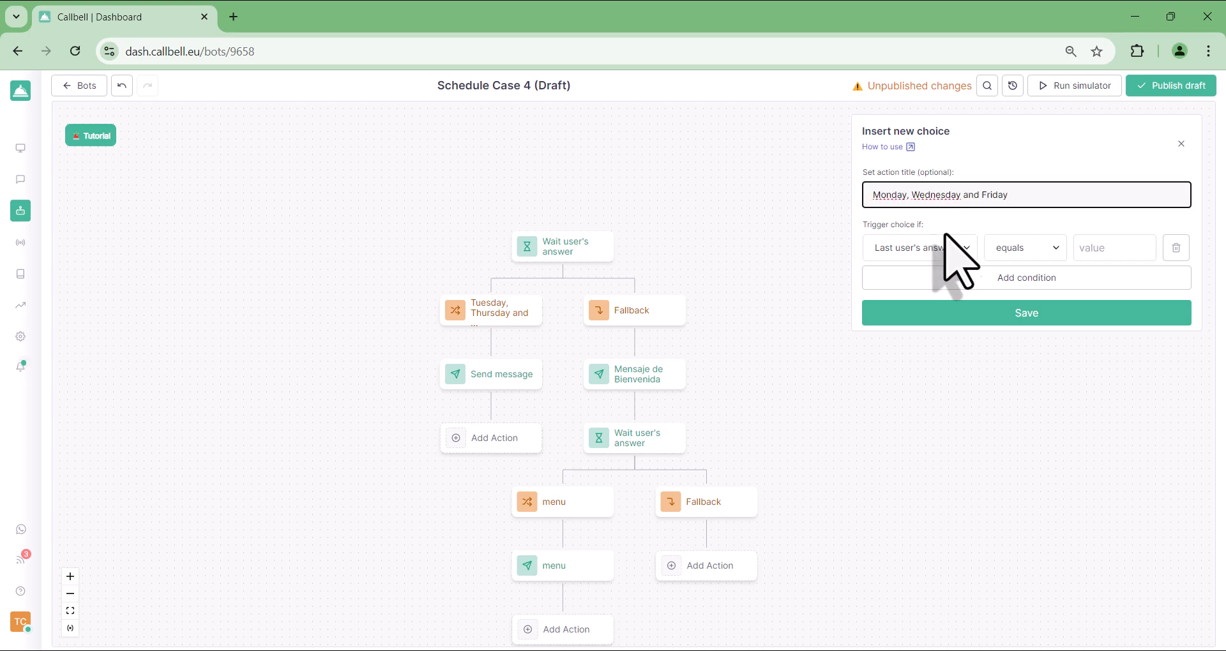
click(945, 249)
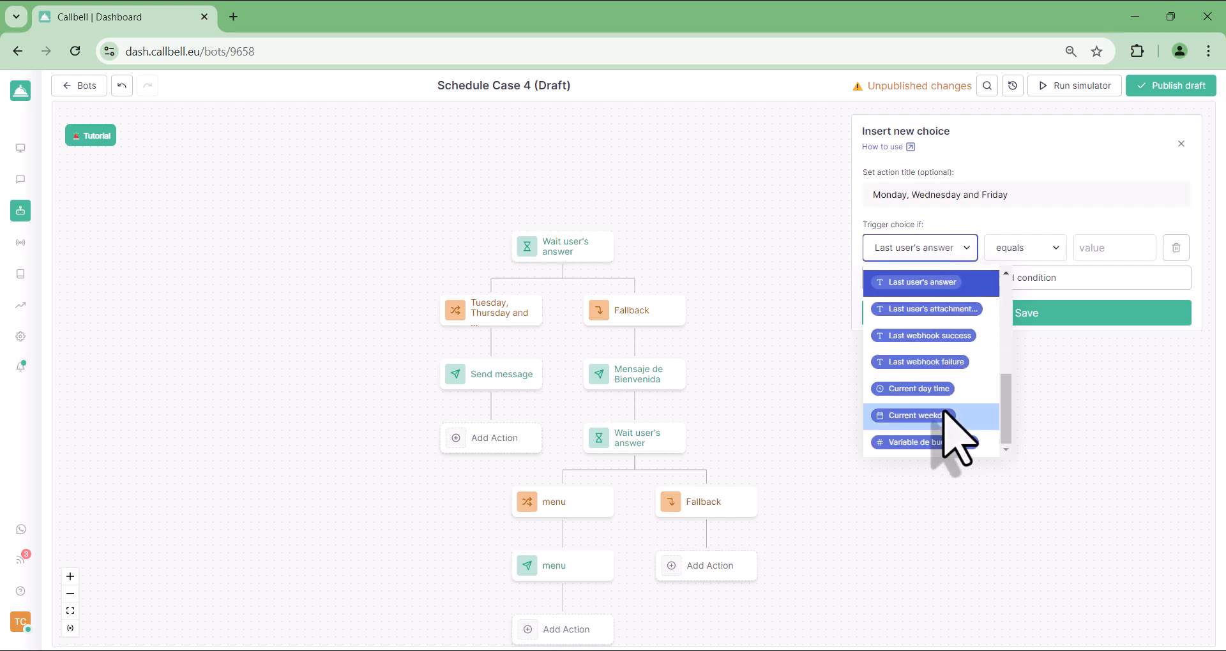
click(952, 416)
click(1105, 255)
click(1110, 279)
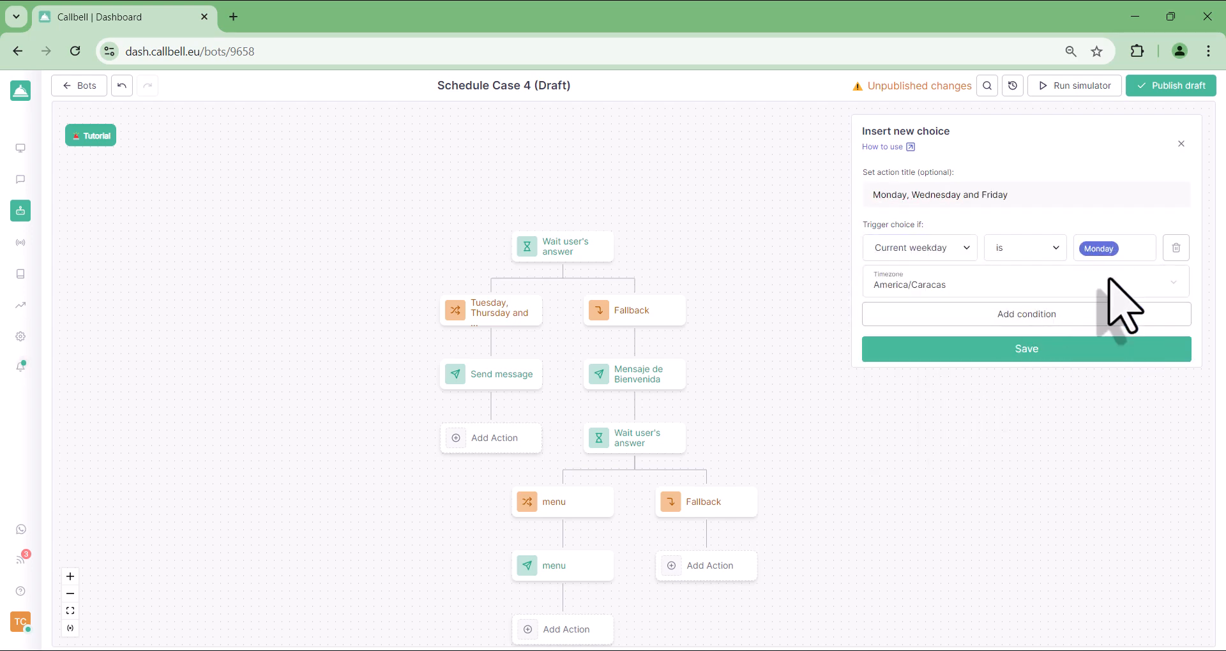
Add an Or condition to the Monday, Wednesday and Friday choice requiring Current weekday is Wednesday.
click(984, 314)
click(954, 335)
scroll(933, 447, down, 3)
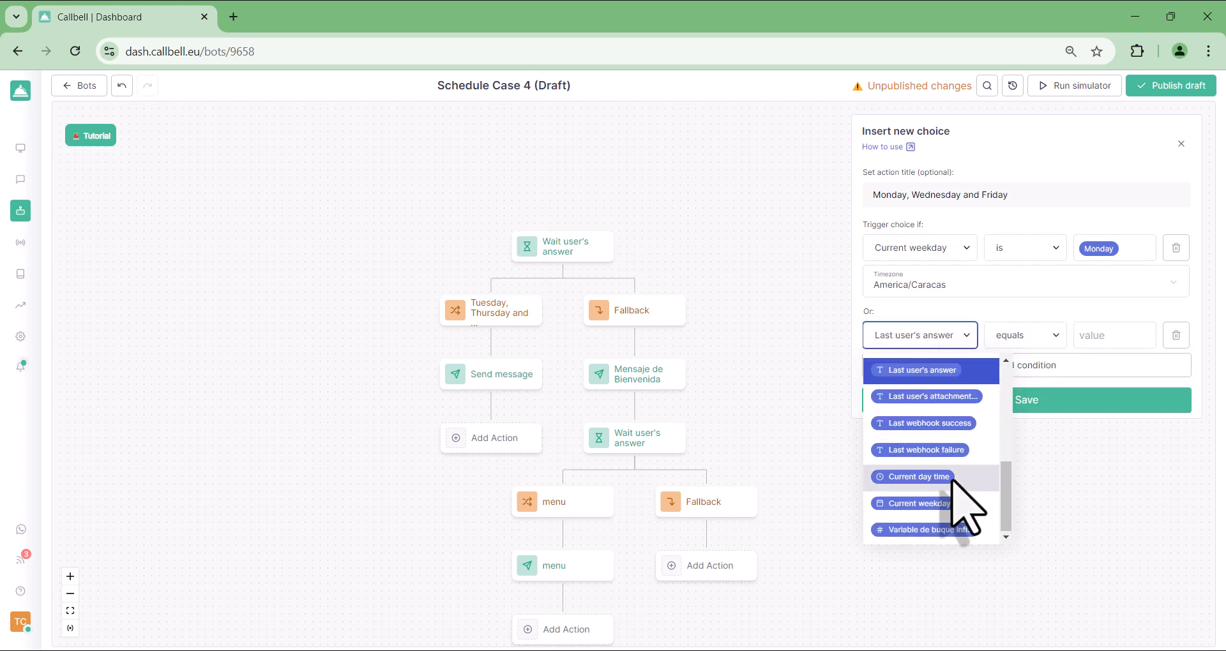
click(930, 502)
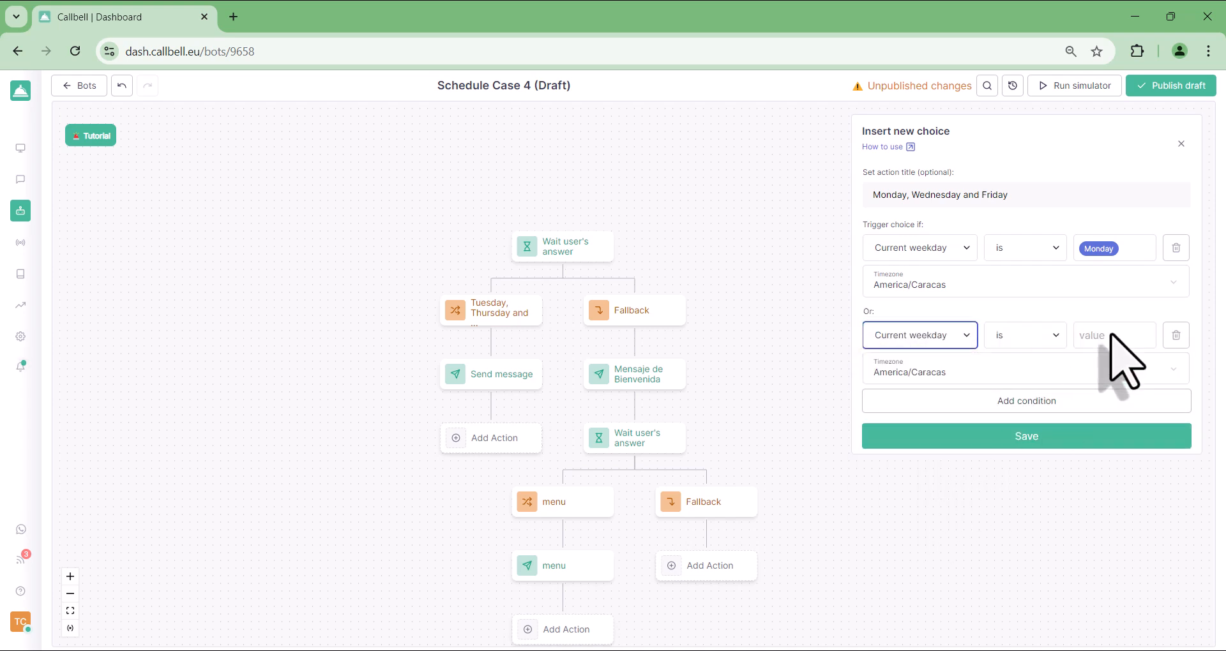
click(1101, 337)
click(1101, 395)
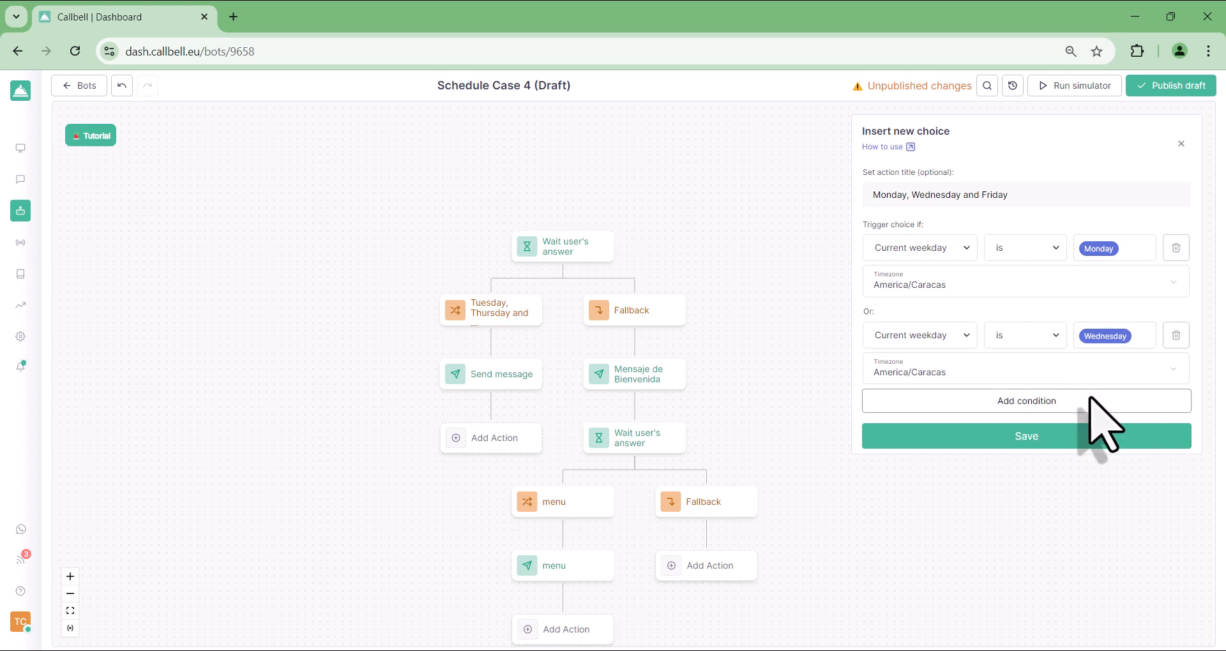
Add another Or condition to the choice requiring Current weekday is Friday.
click(1095, 400)
click(957, 420)
scroll(964, 511, down, 3)
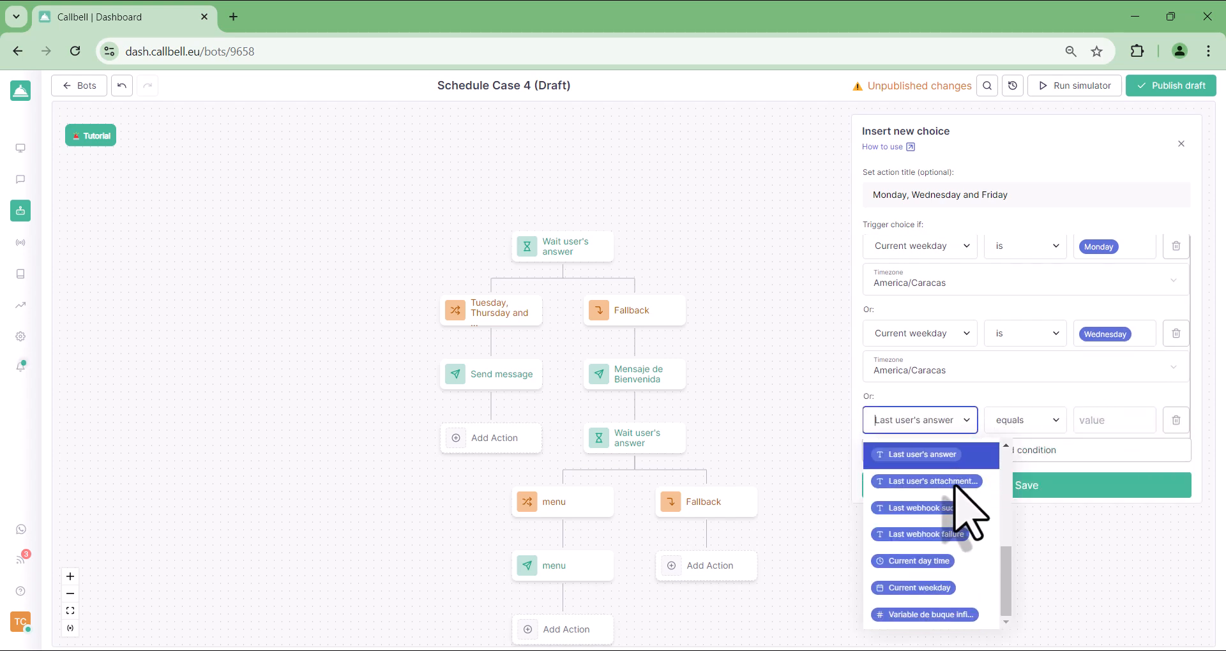
click(952, 607)
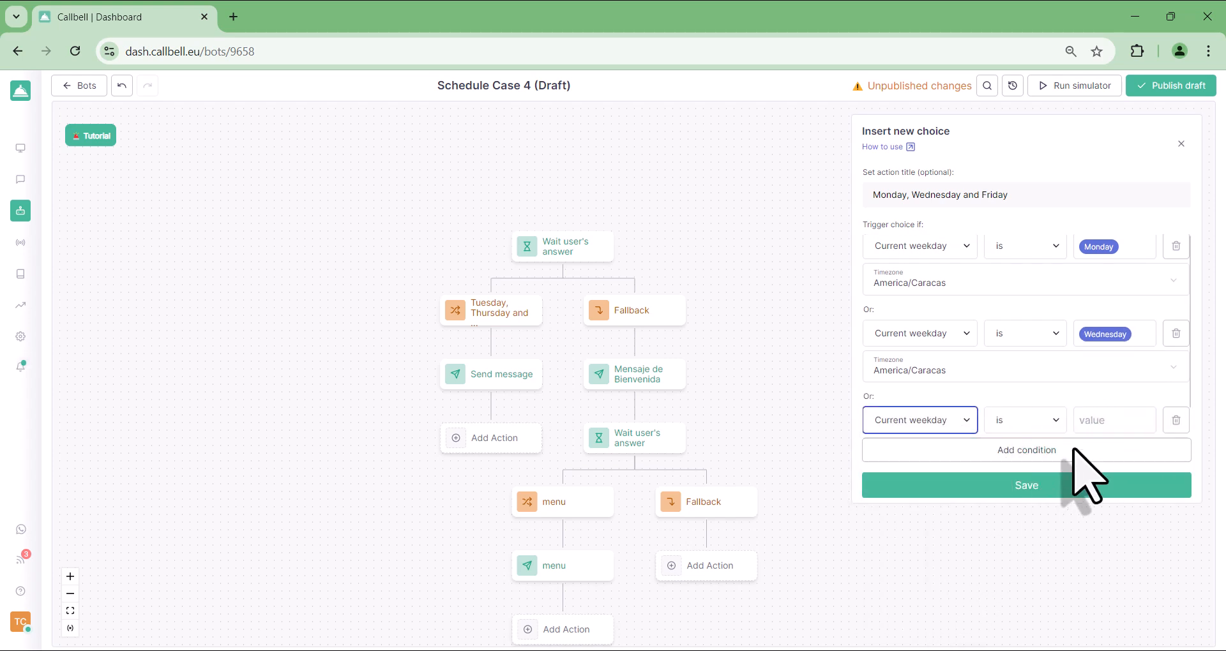
click(1100, 421)
click(1103, 509)
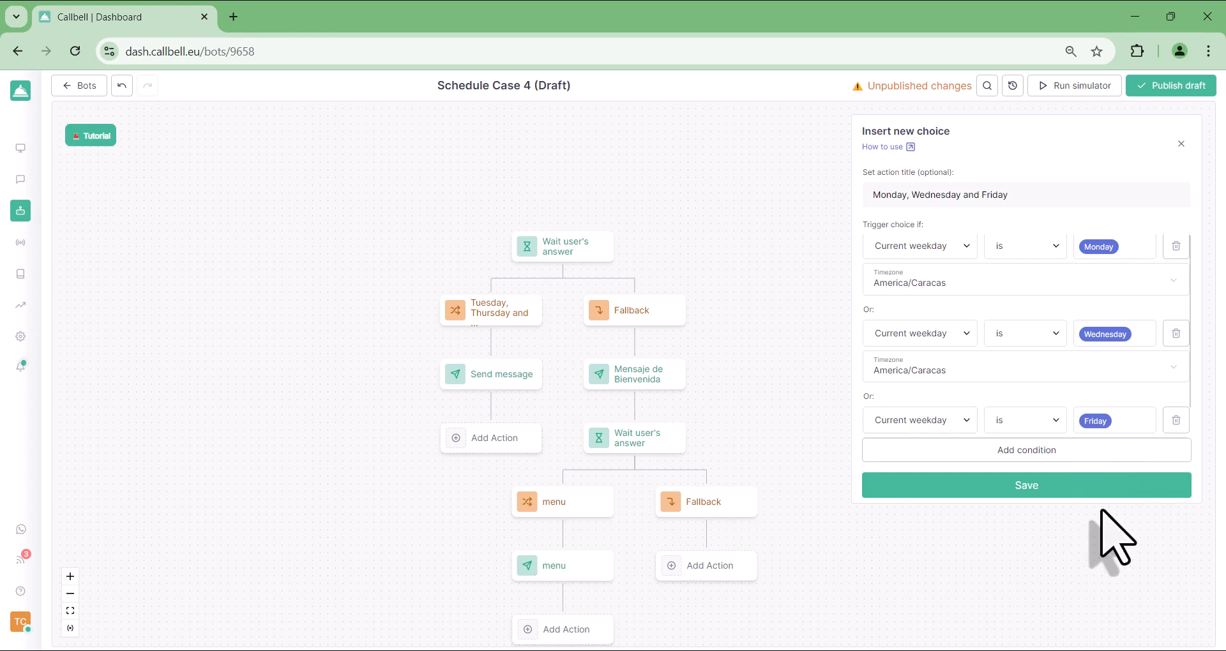
Add an And condition to the choice requiring Current day time is before 08:15.
click(1029, 450)
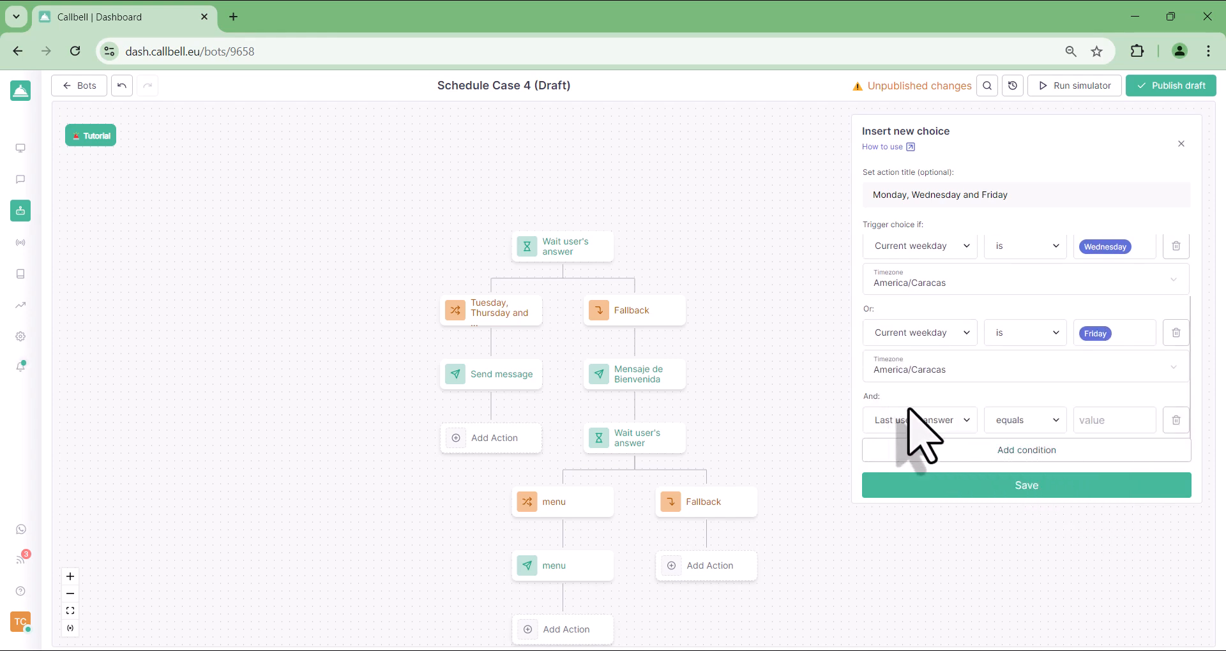
click(956, 422)
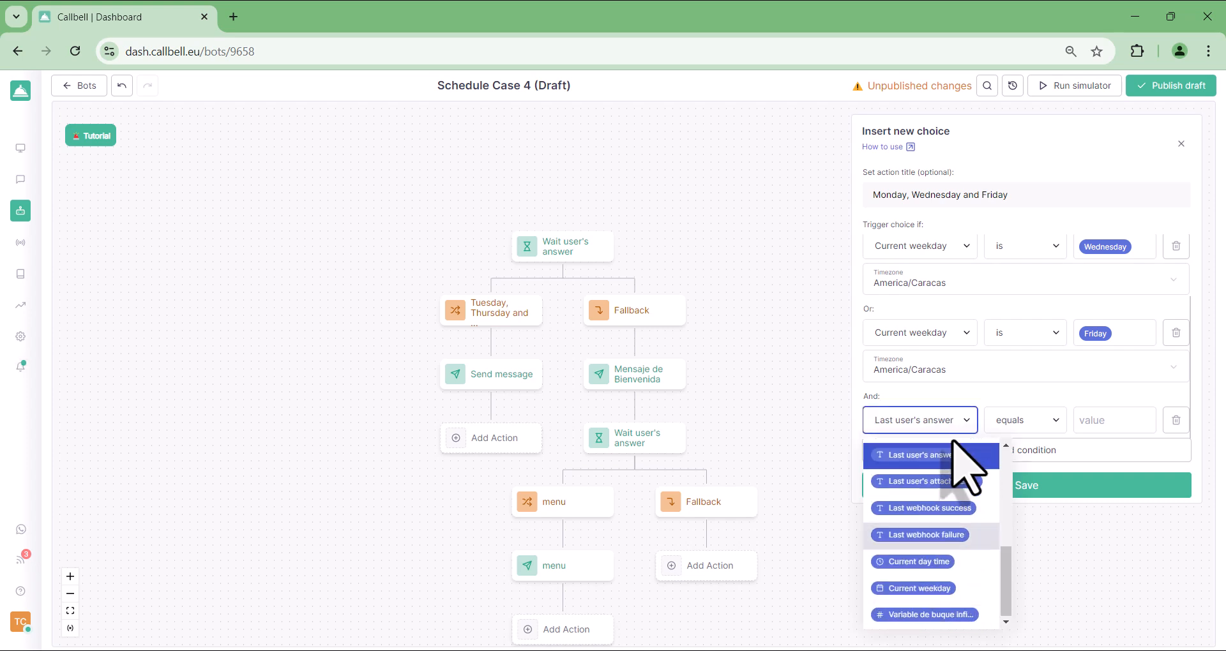
click(945, 562)
click(1125, 423)
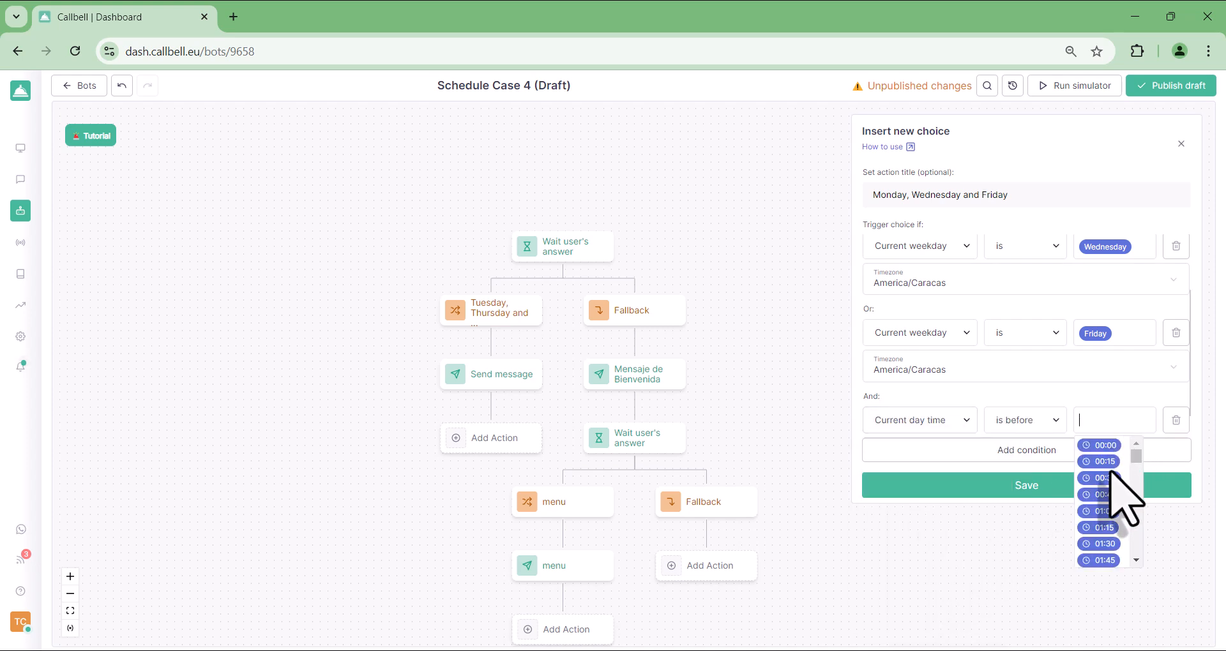
click(1081, 471)
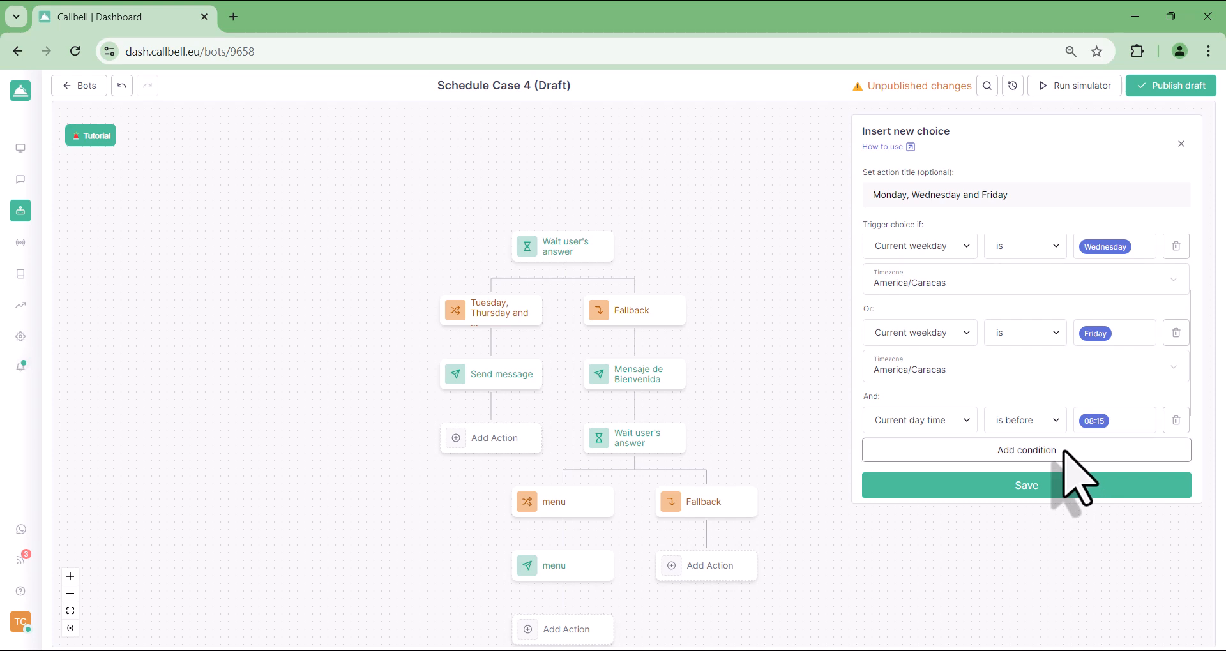
Add an Or condition requiring Current day time is after 16:00, and save the Monday, Wednesday and Friday choice.
click(1063, 451)
click(926, 420)
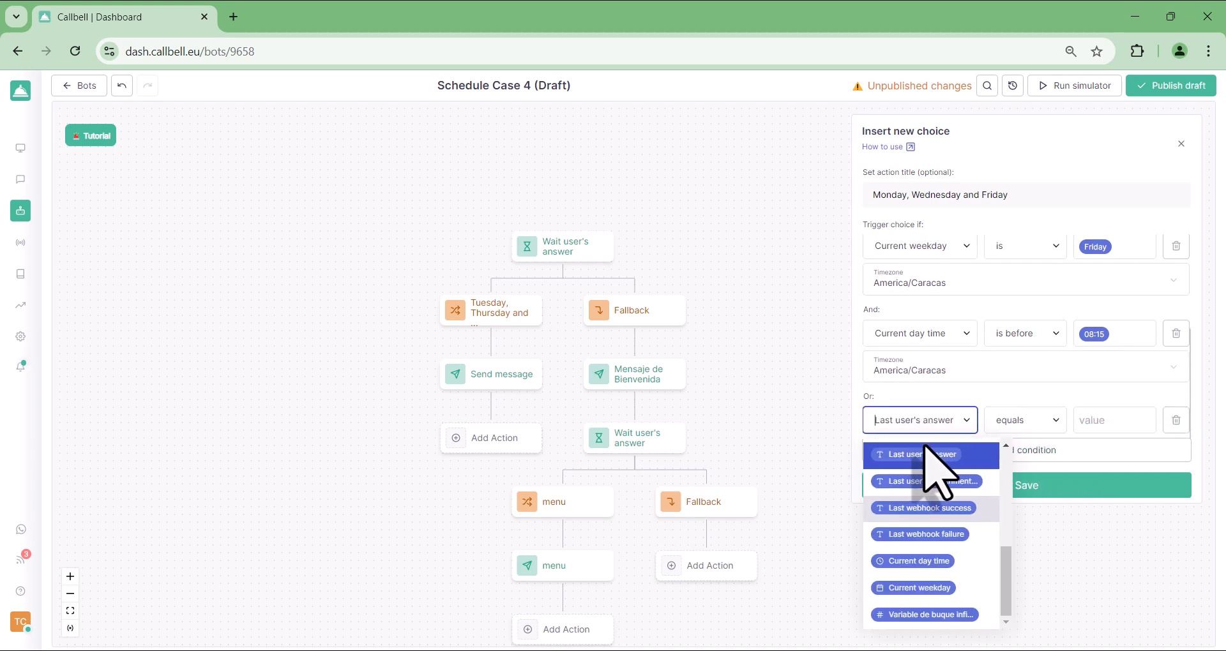
click(933, 562)
click(1025, 422)
click(1006, 468)
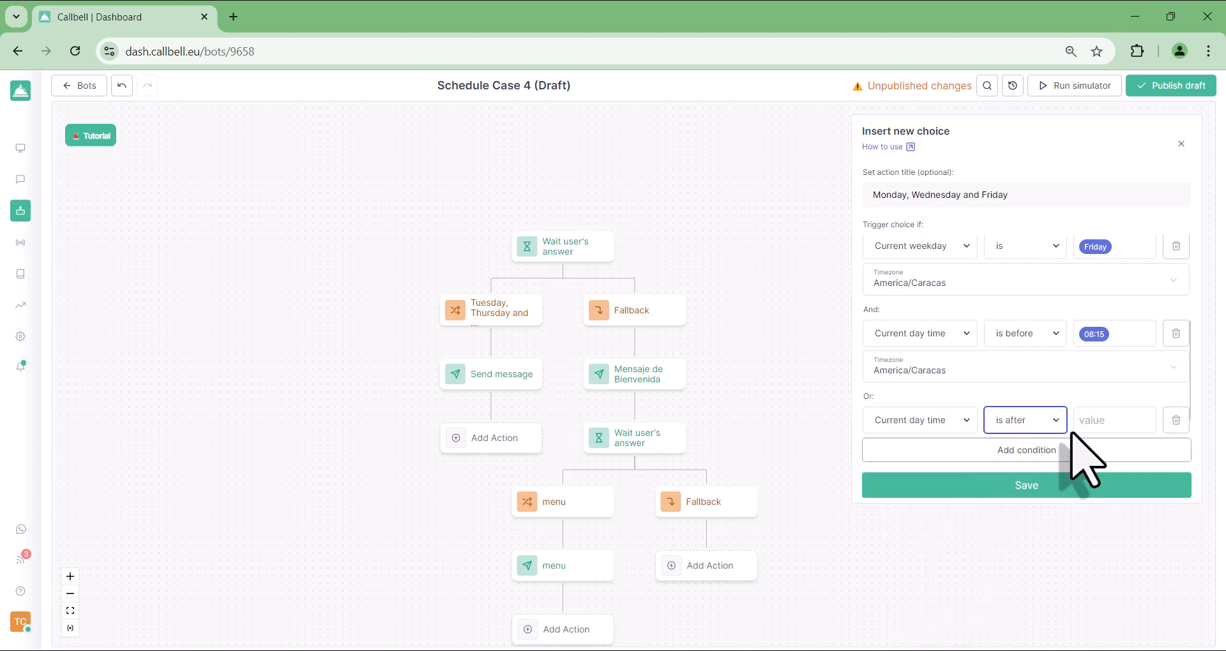
click(1098, 423)
scroll(1098, 511, down, 10)
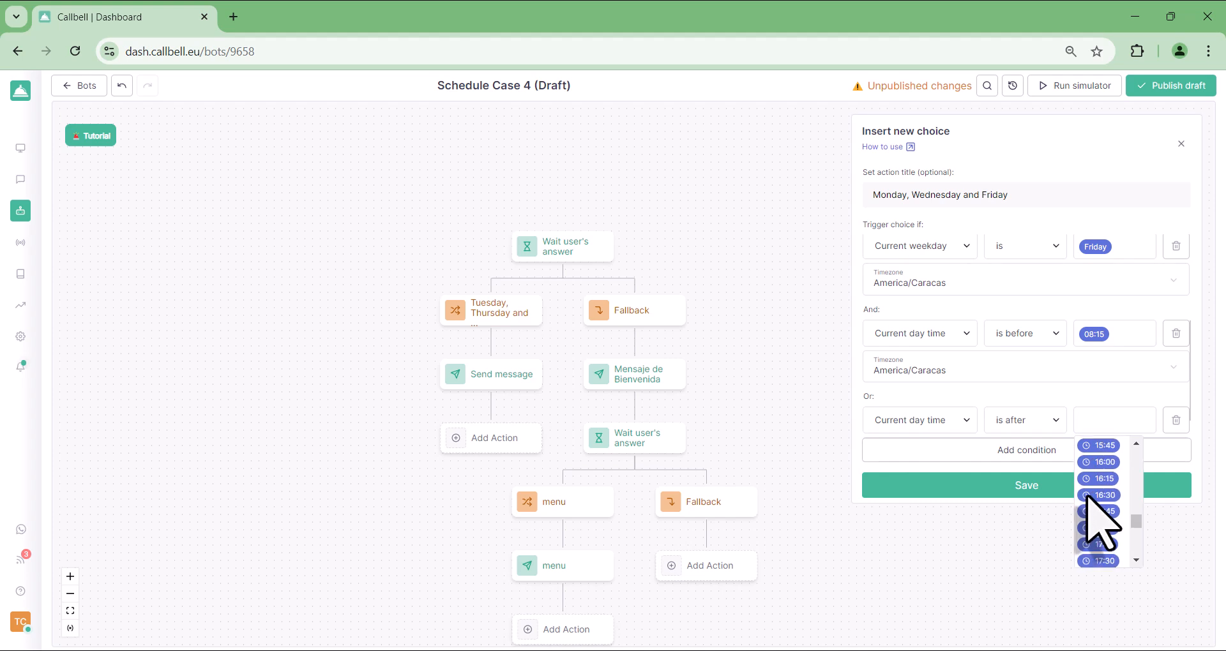
click(1105, 463)
click(1046, 489)
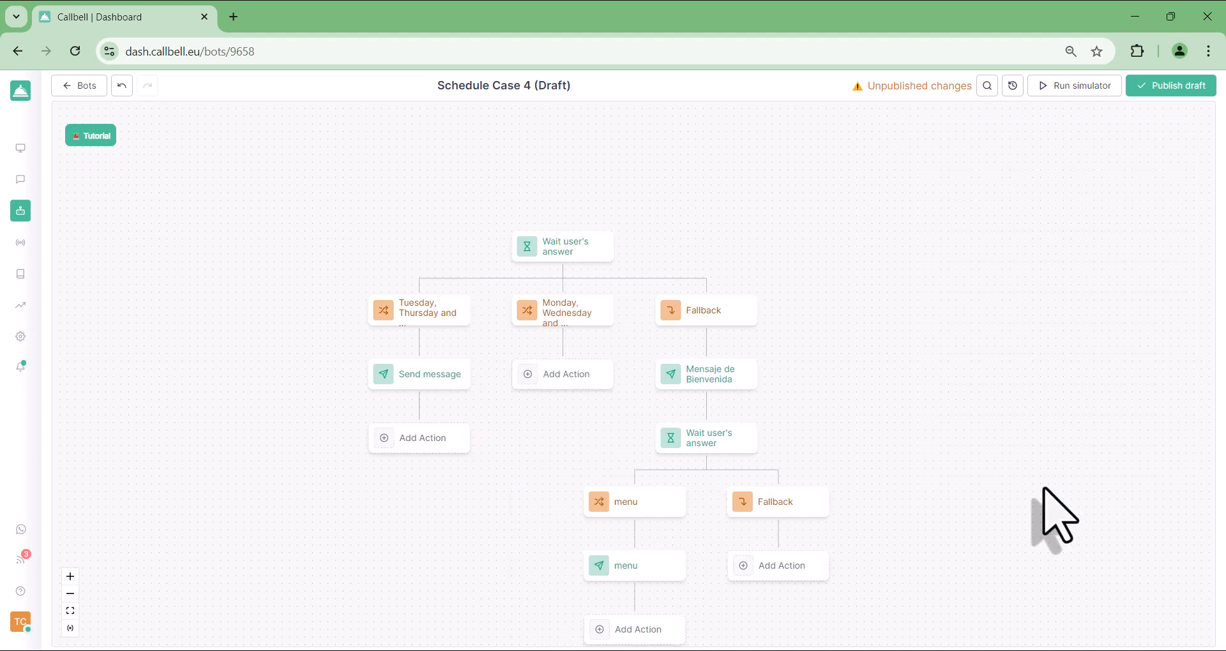
Start inserting a Send message action under the Monday, Wednesday and Friday choice.
click(556, 376)
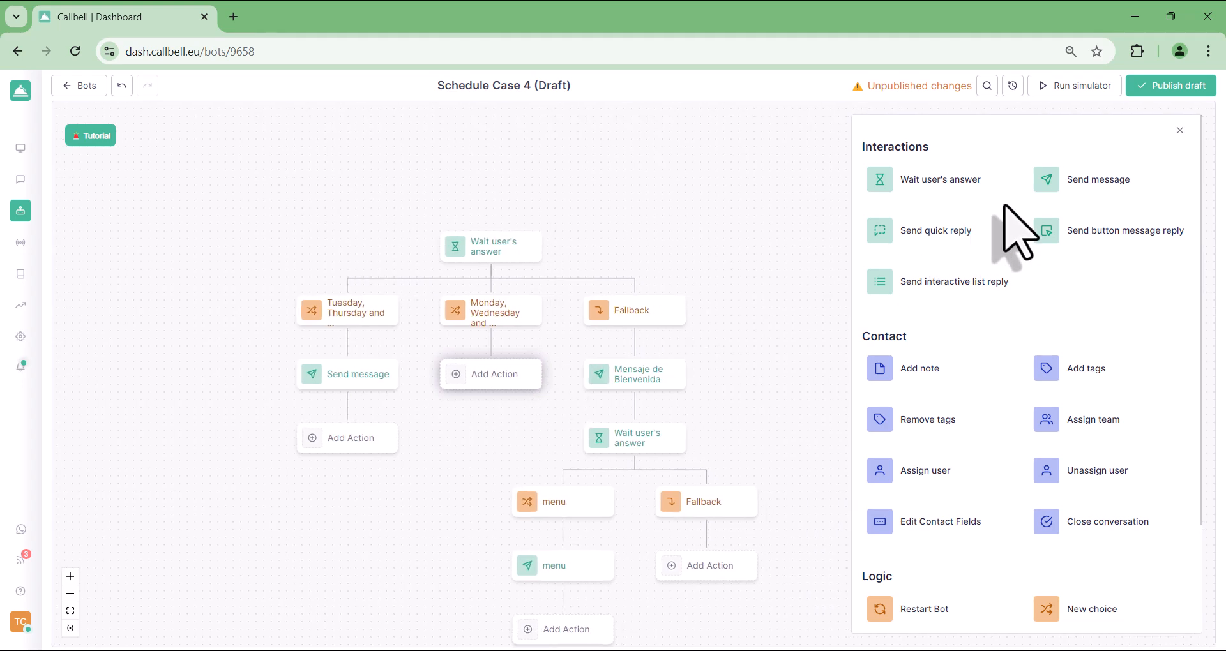
click(1079, 180)
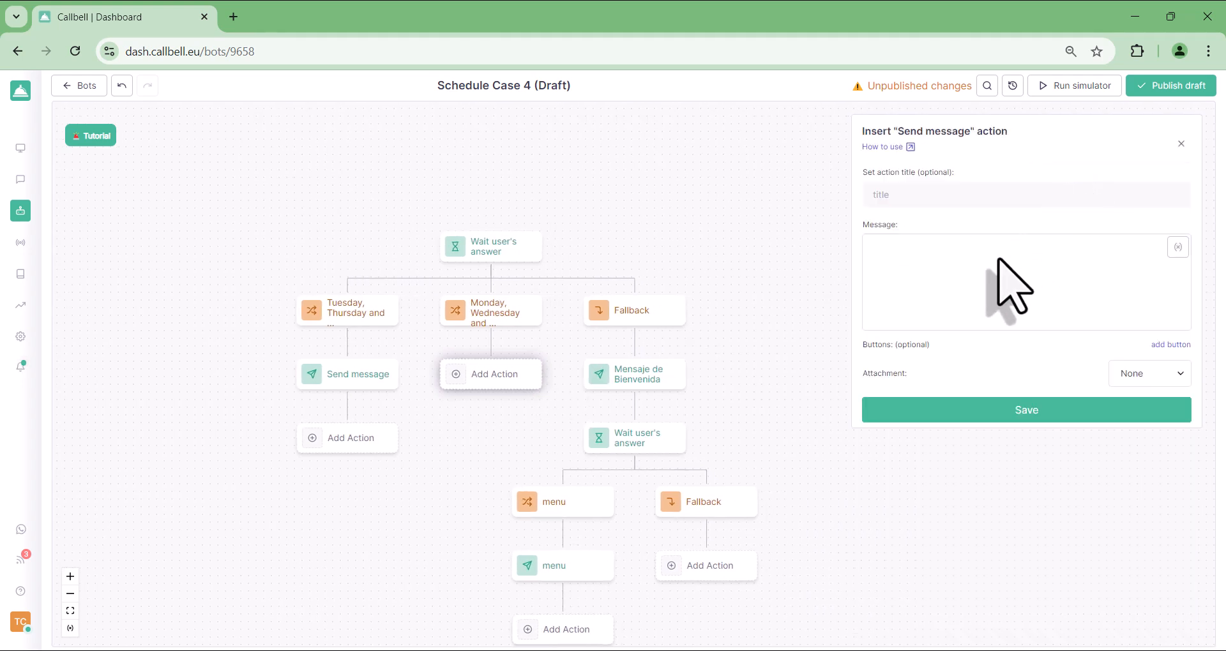